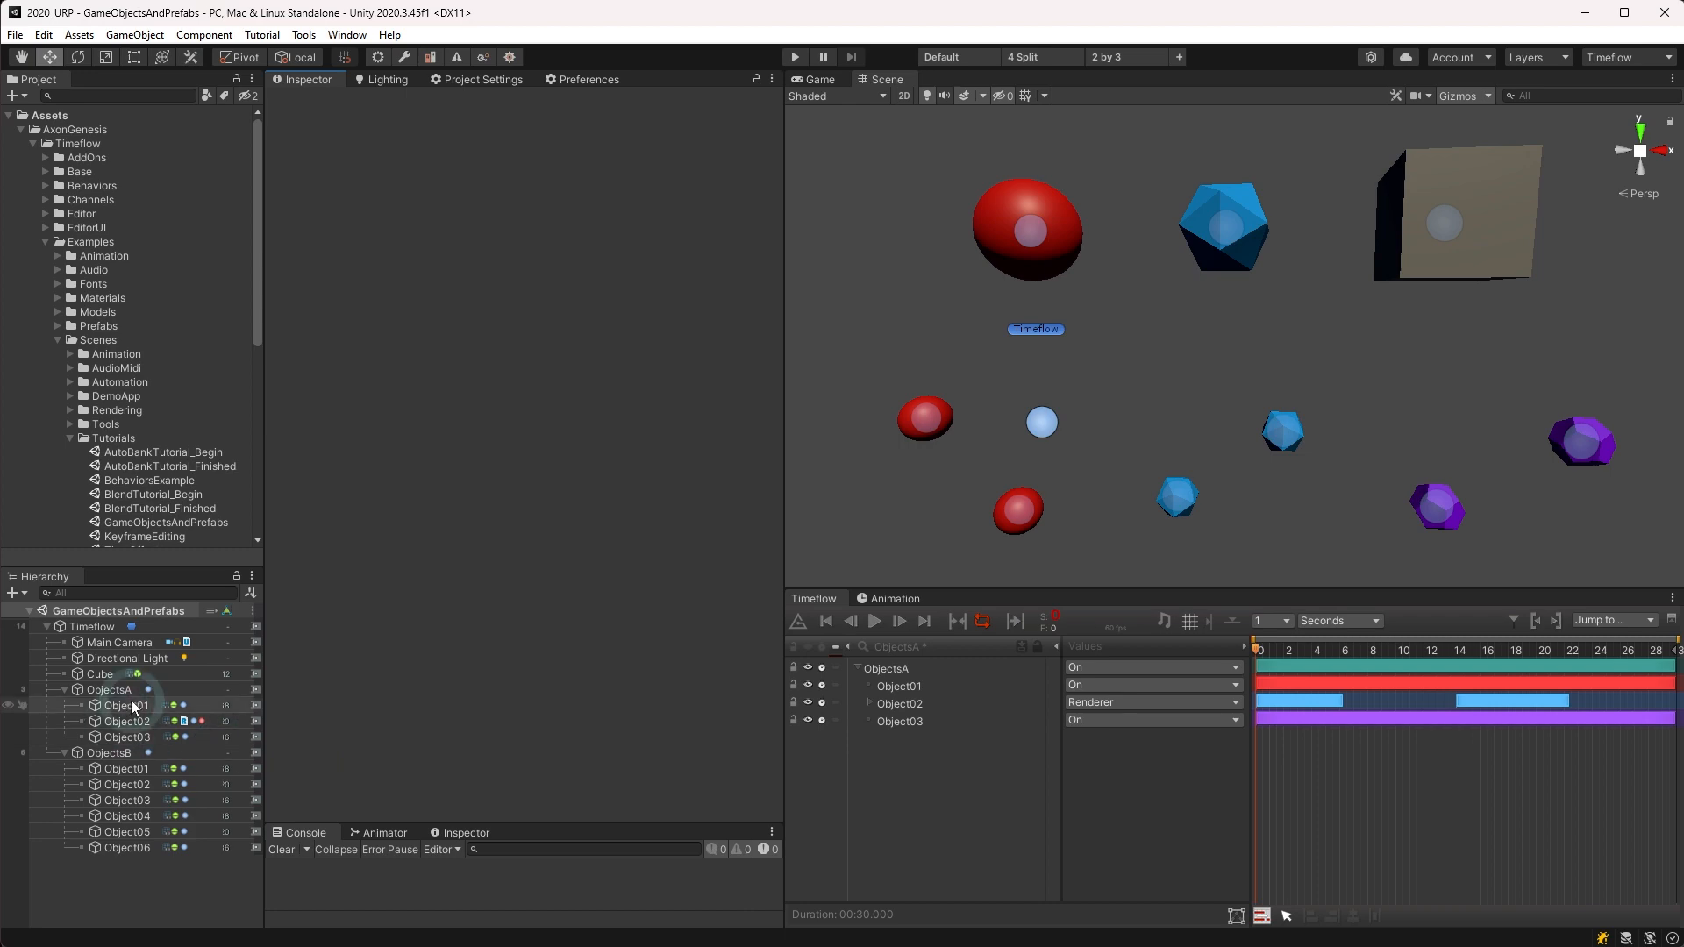
Step: Select Object01 to Object03 under ObjectsA and deactivate them with the Timeflow Deactivate command
click(126, 707)
shift+click(123, 737)
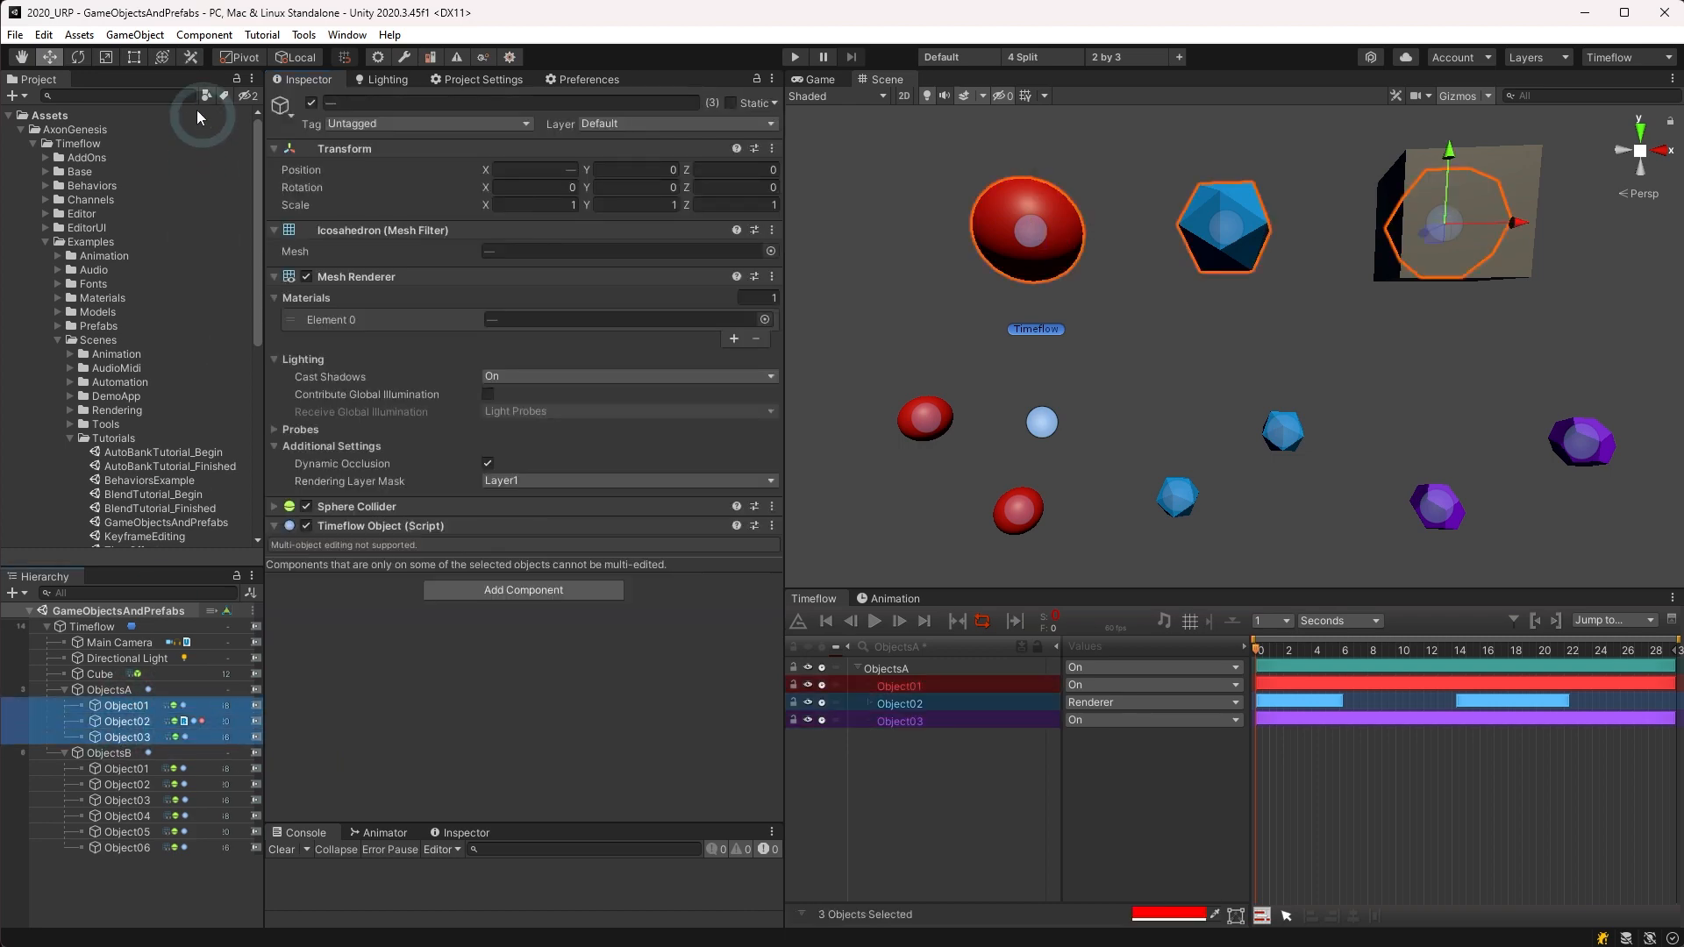
click(133, 34)
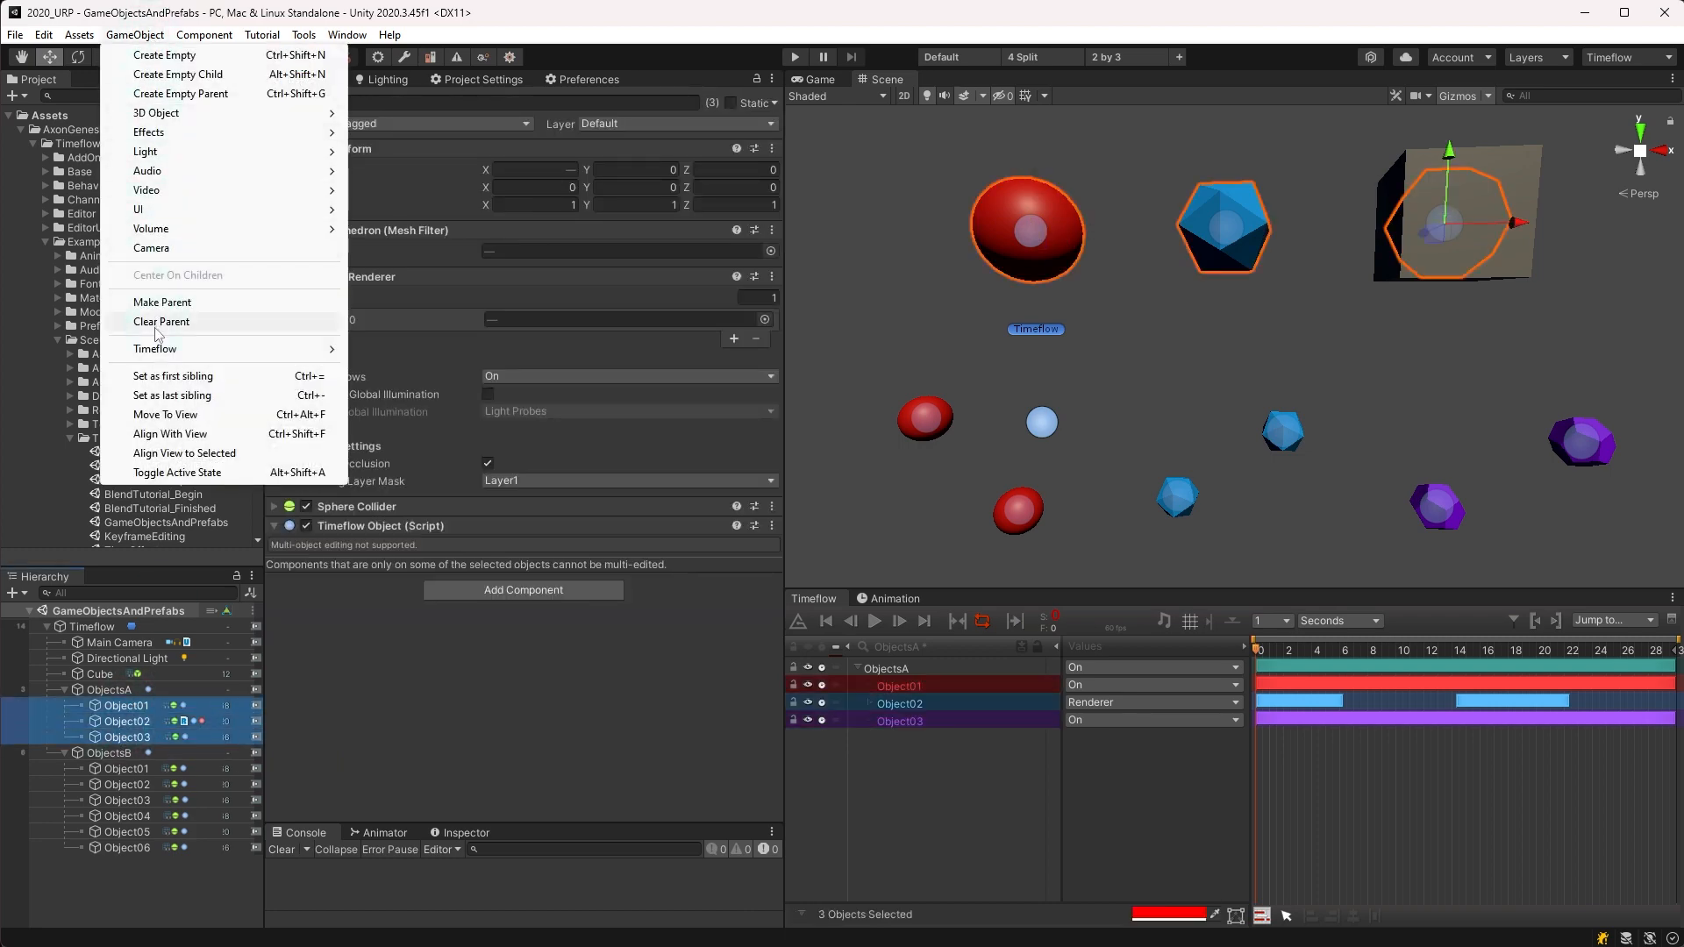
mouse_move(158, 350)
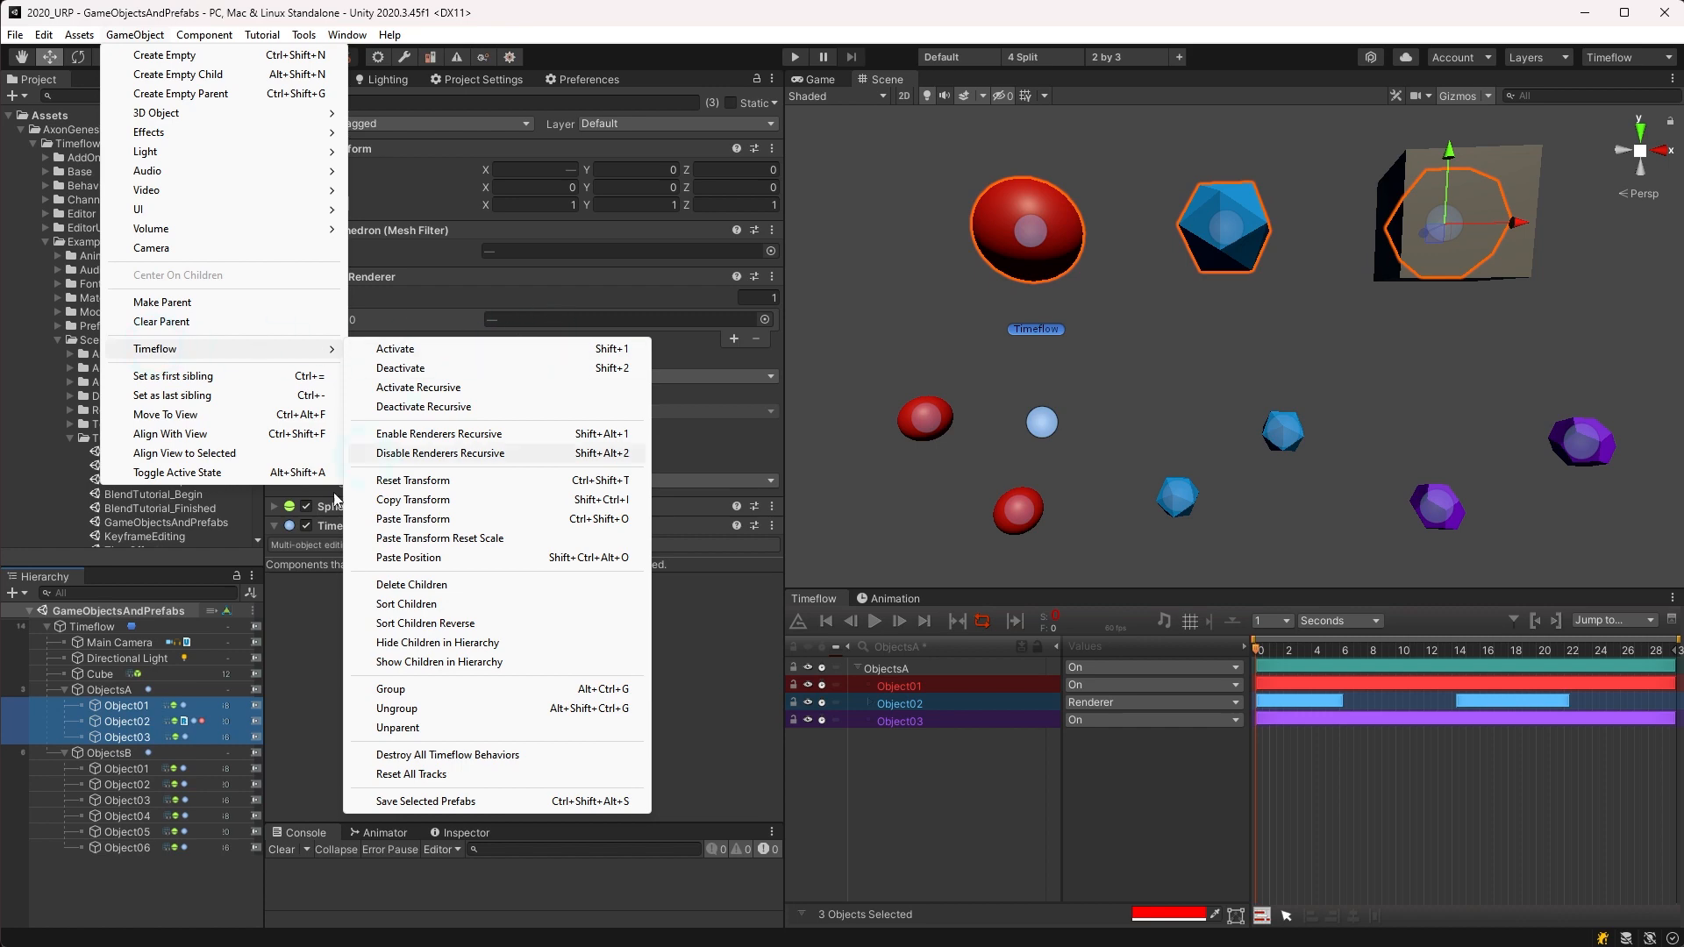
click(290, 625)
right_click(124, 712)
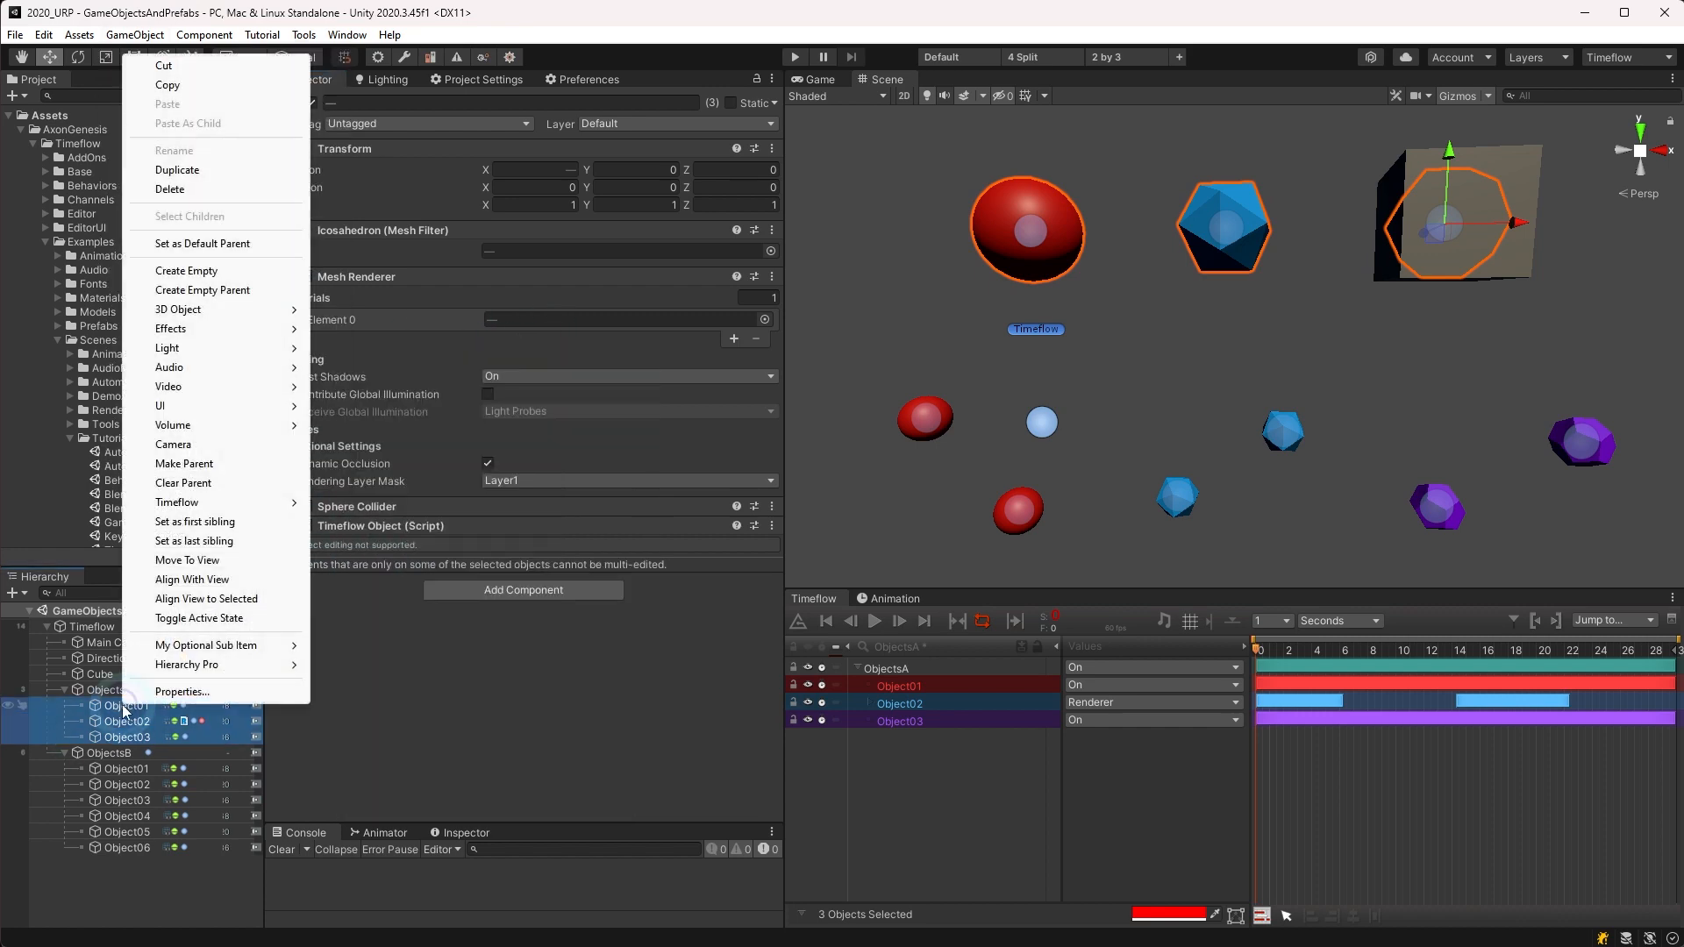
mouse_move(280, 501)
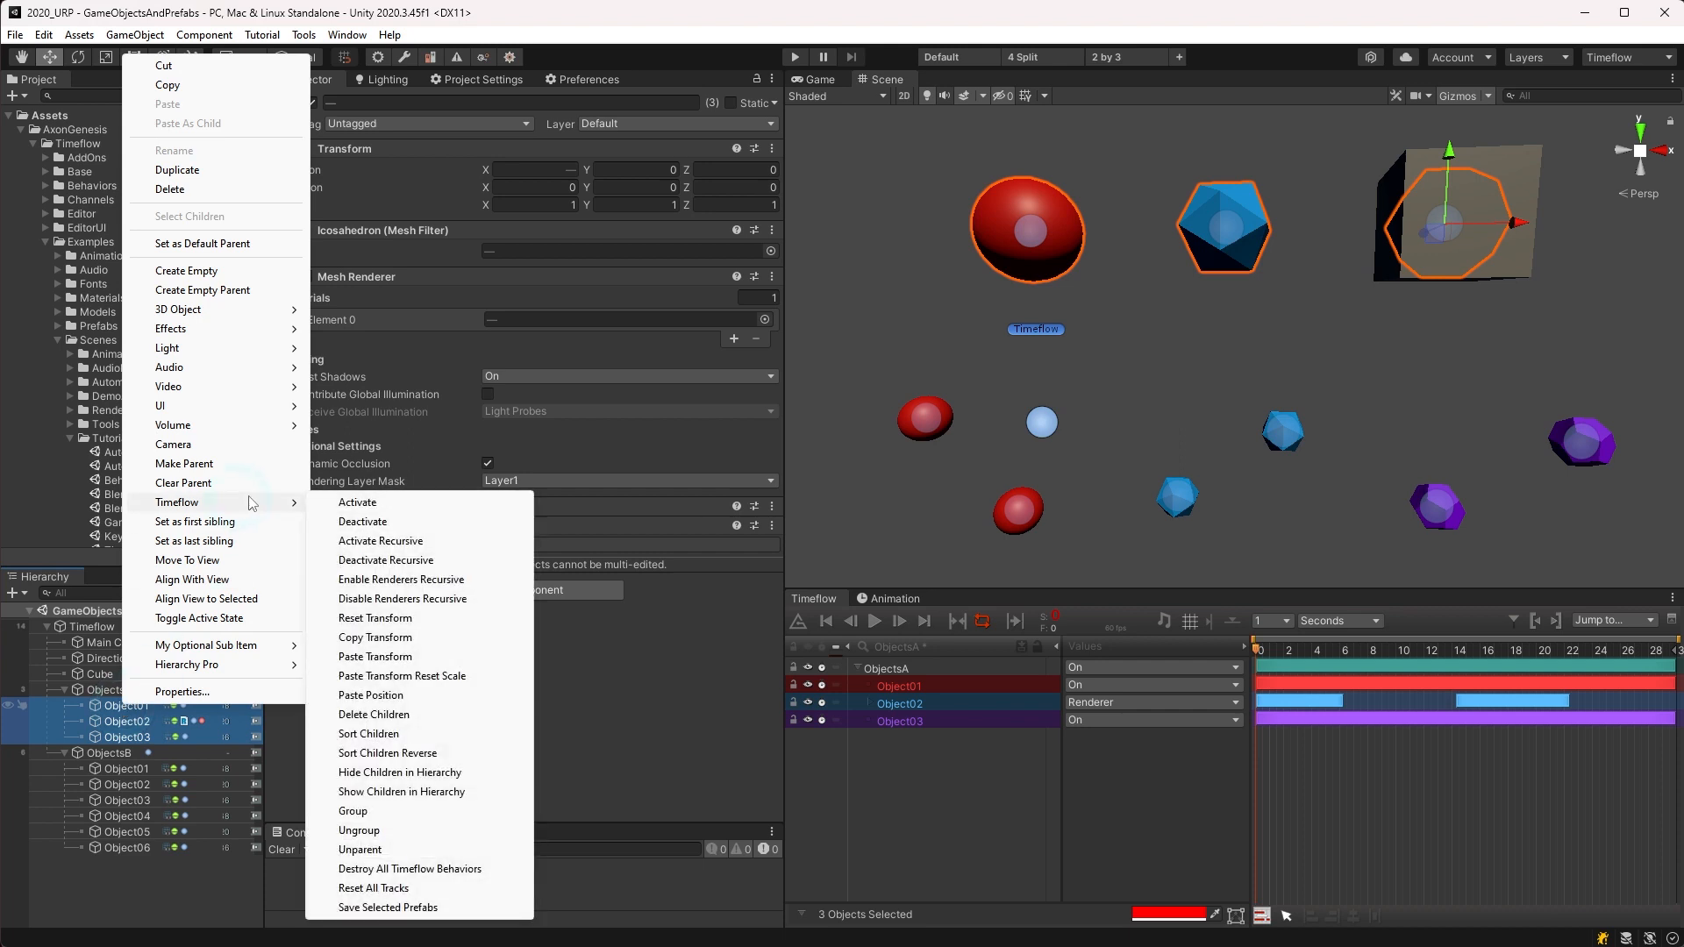
click(473, 524)
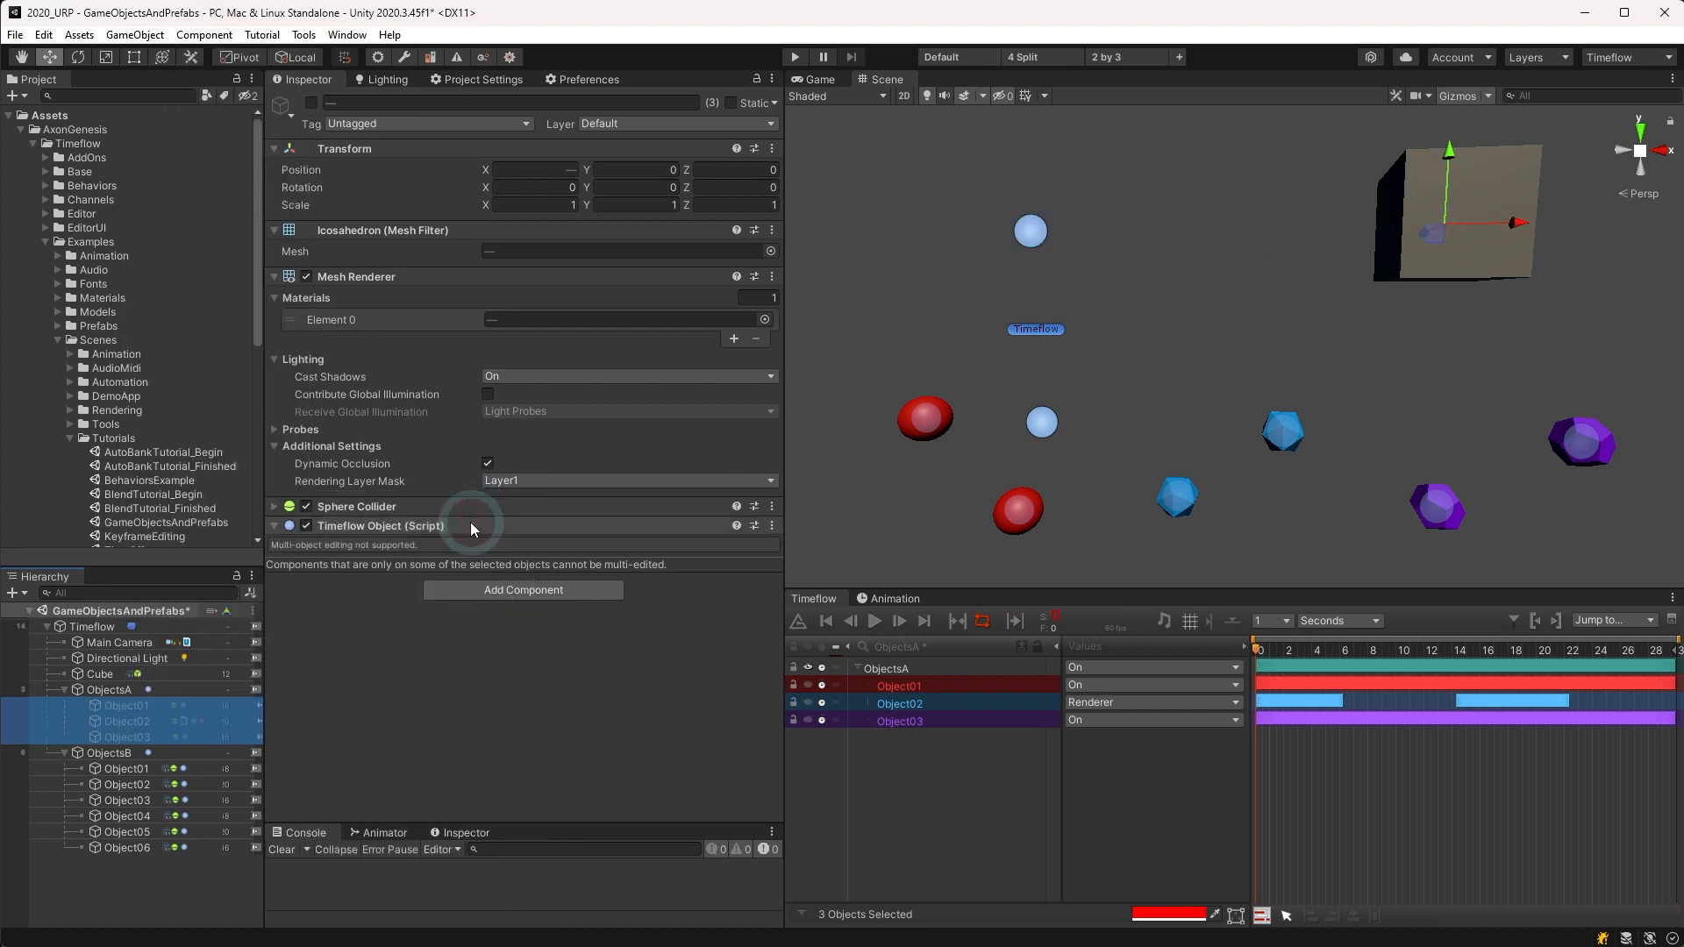
Step: Switch the three selected objects on and off through their active property and the Timeflow Deactivate and Activate commands, leaving them active
click(312, 104)
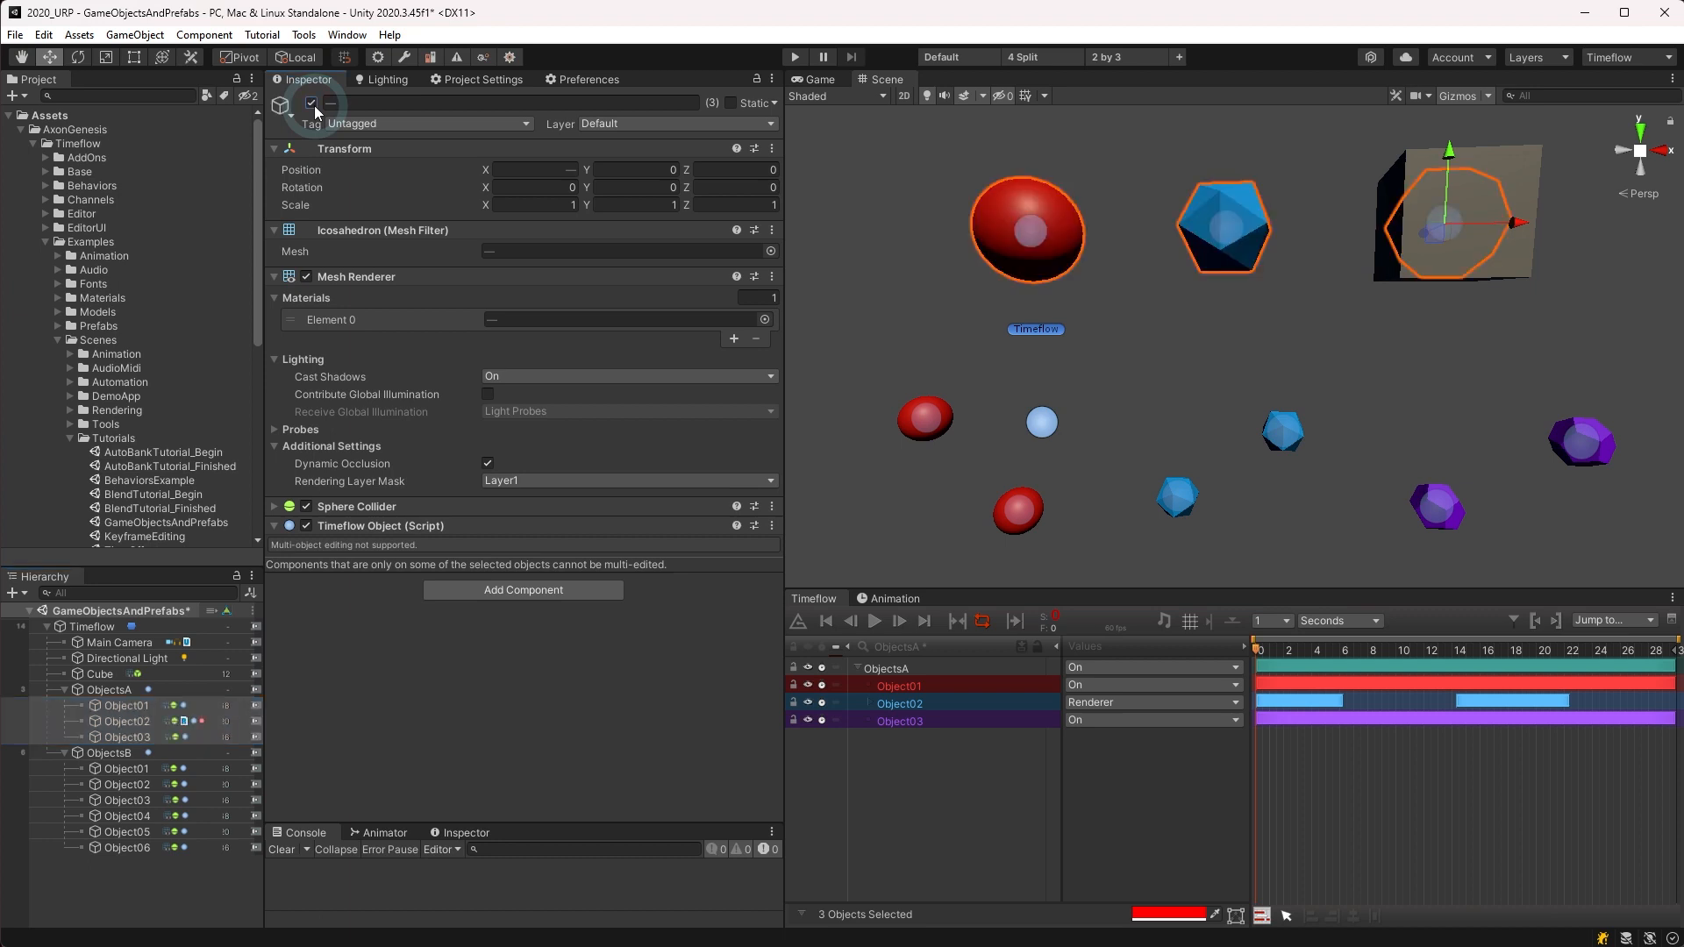
click(312, 105)
click(313, 104)
key(shift+2)
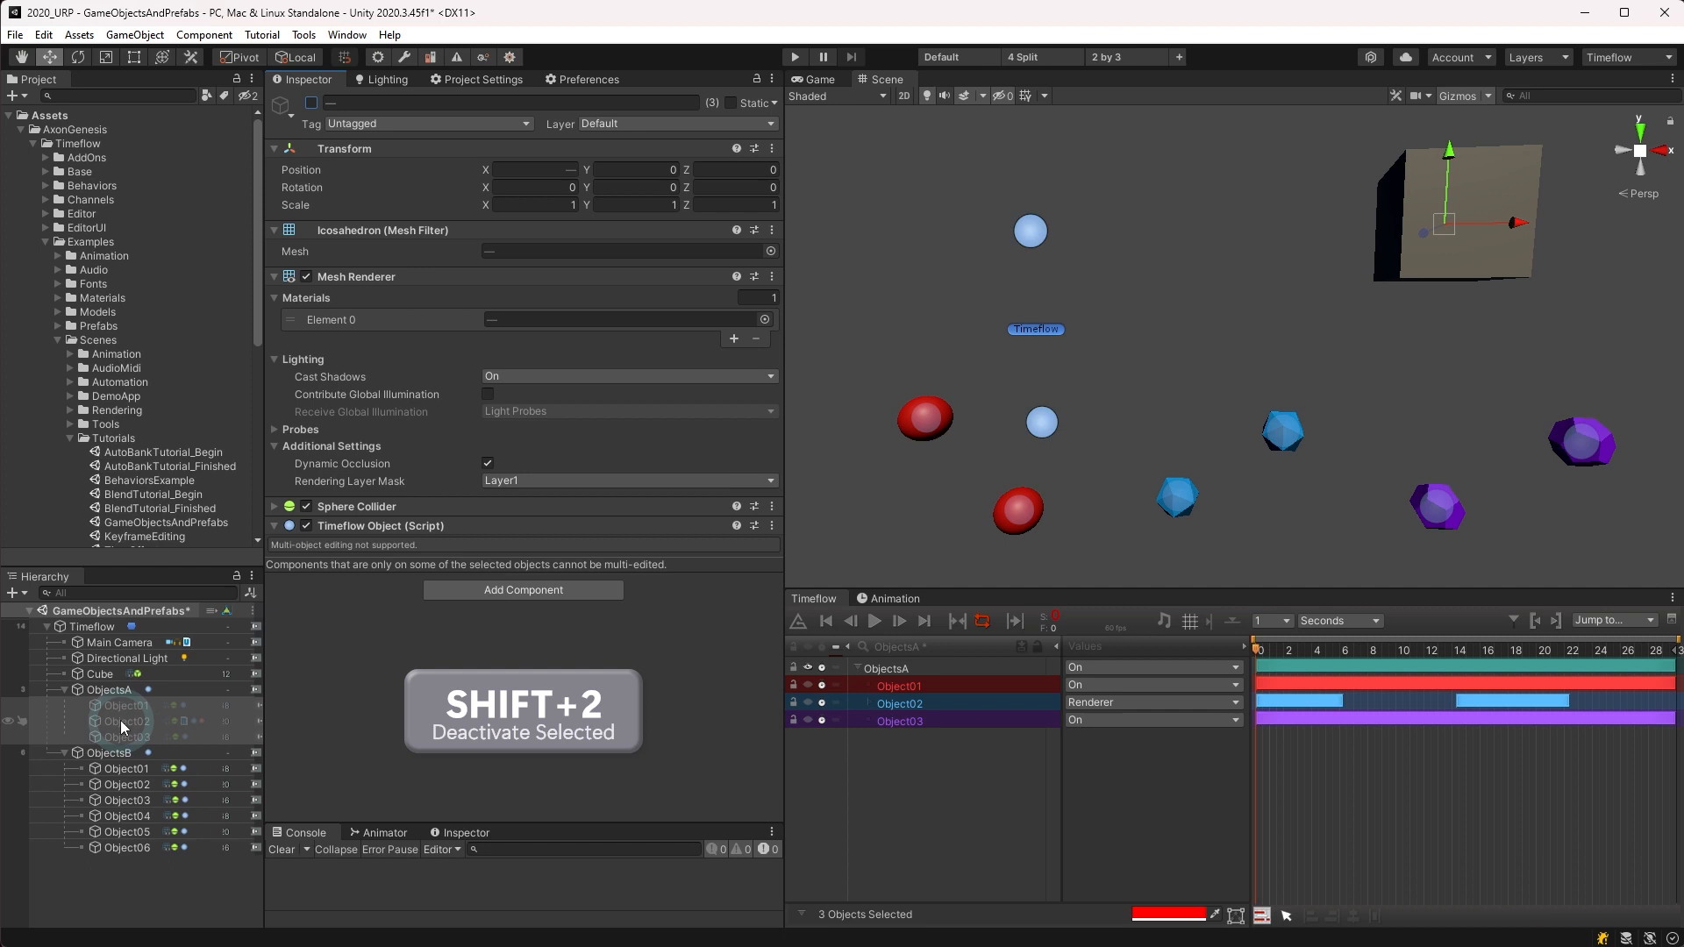
key(shift+1)
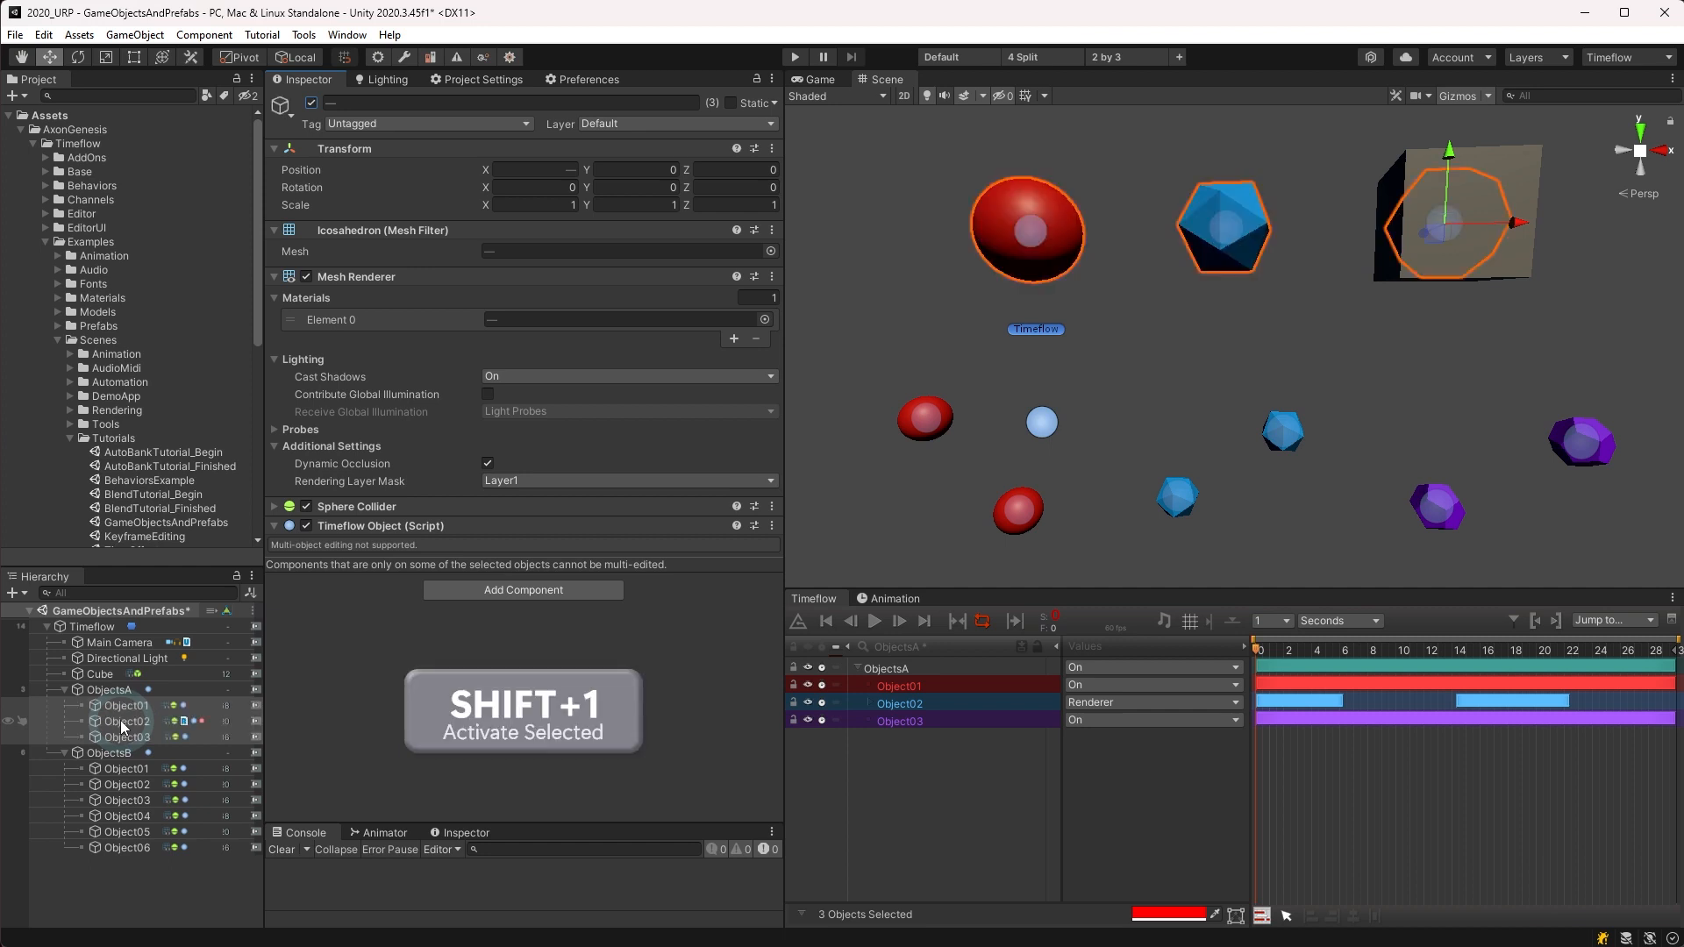
Step: Turn the three selected objects off and back on with the Toggle Active State command
key(shift+alt+a)
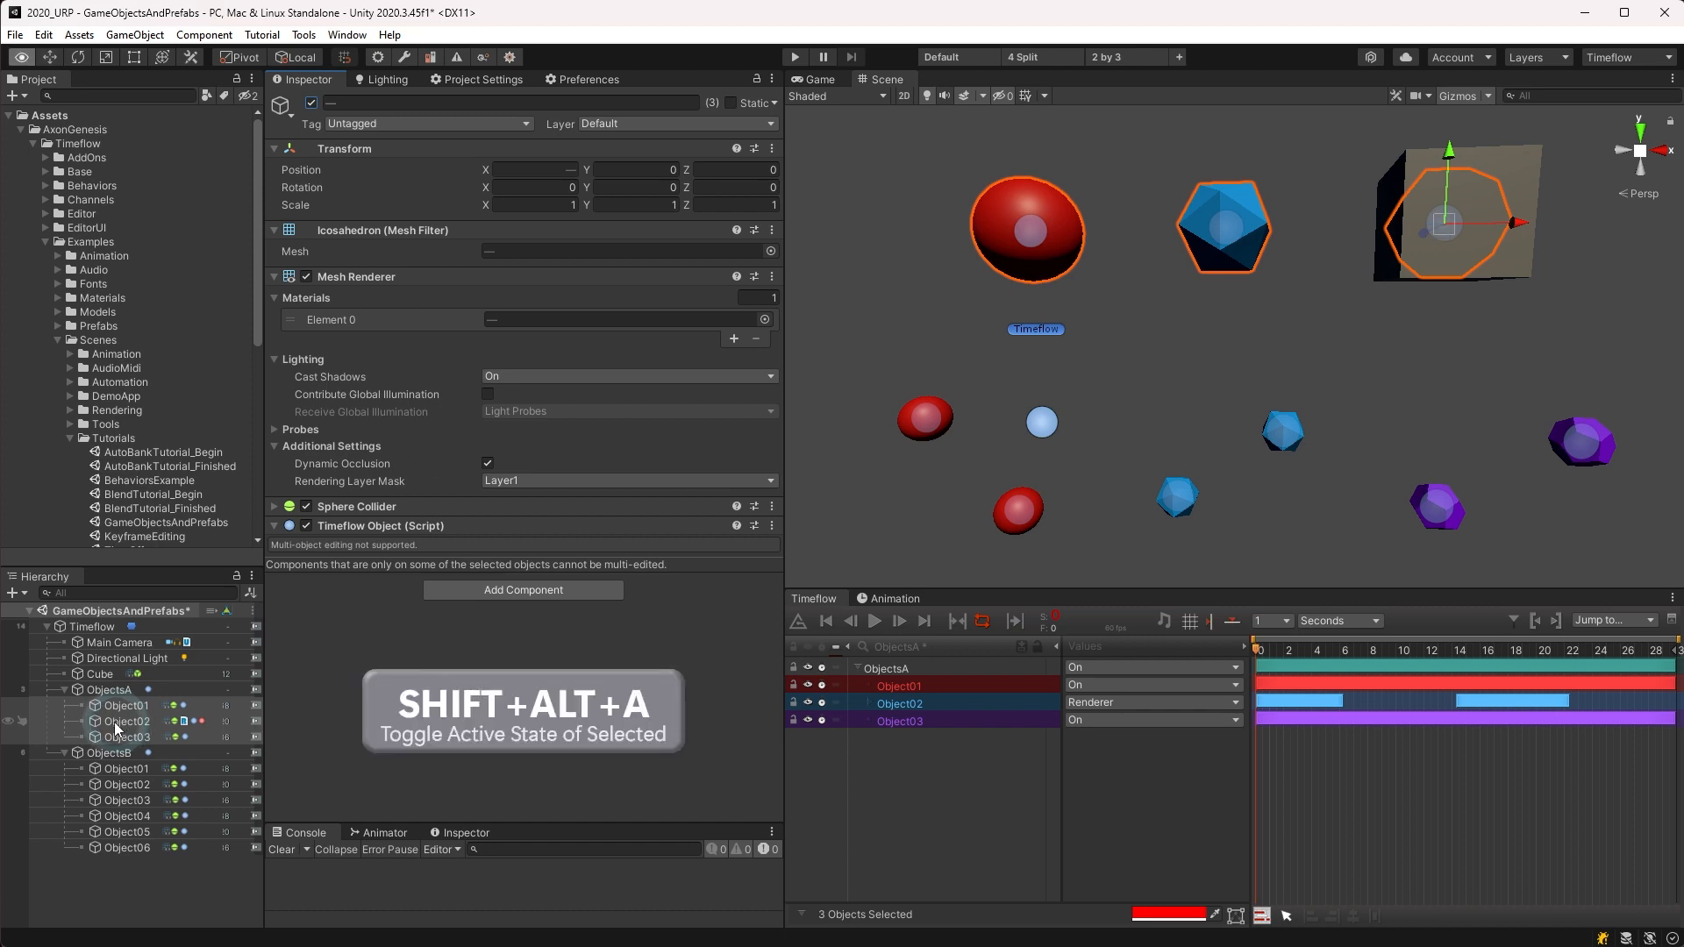
key(shift+alt+a)
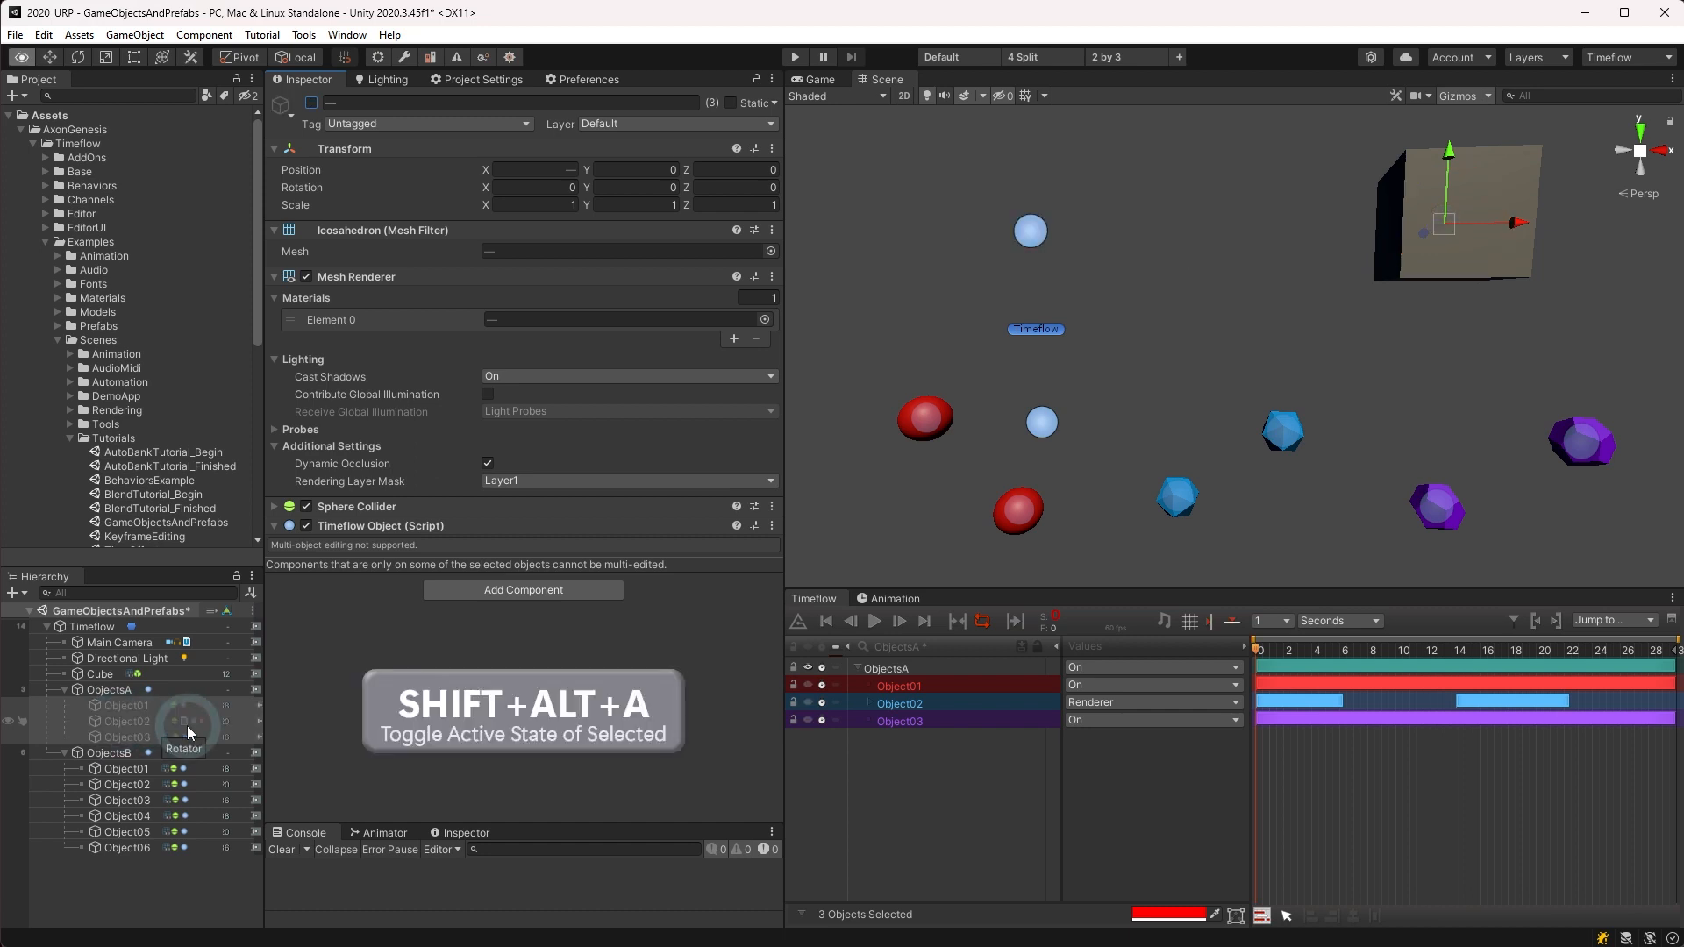
key(shift+alt+a)
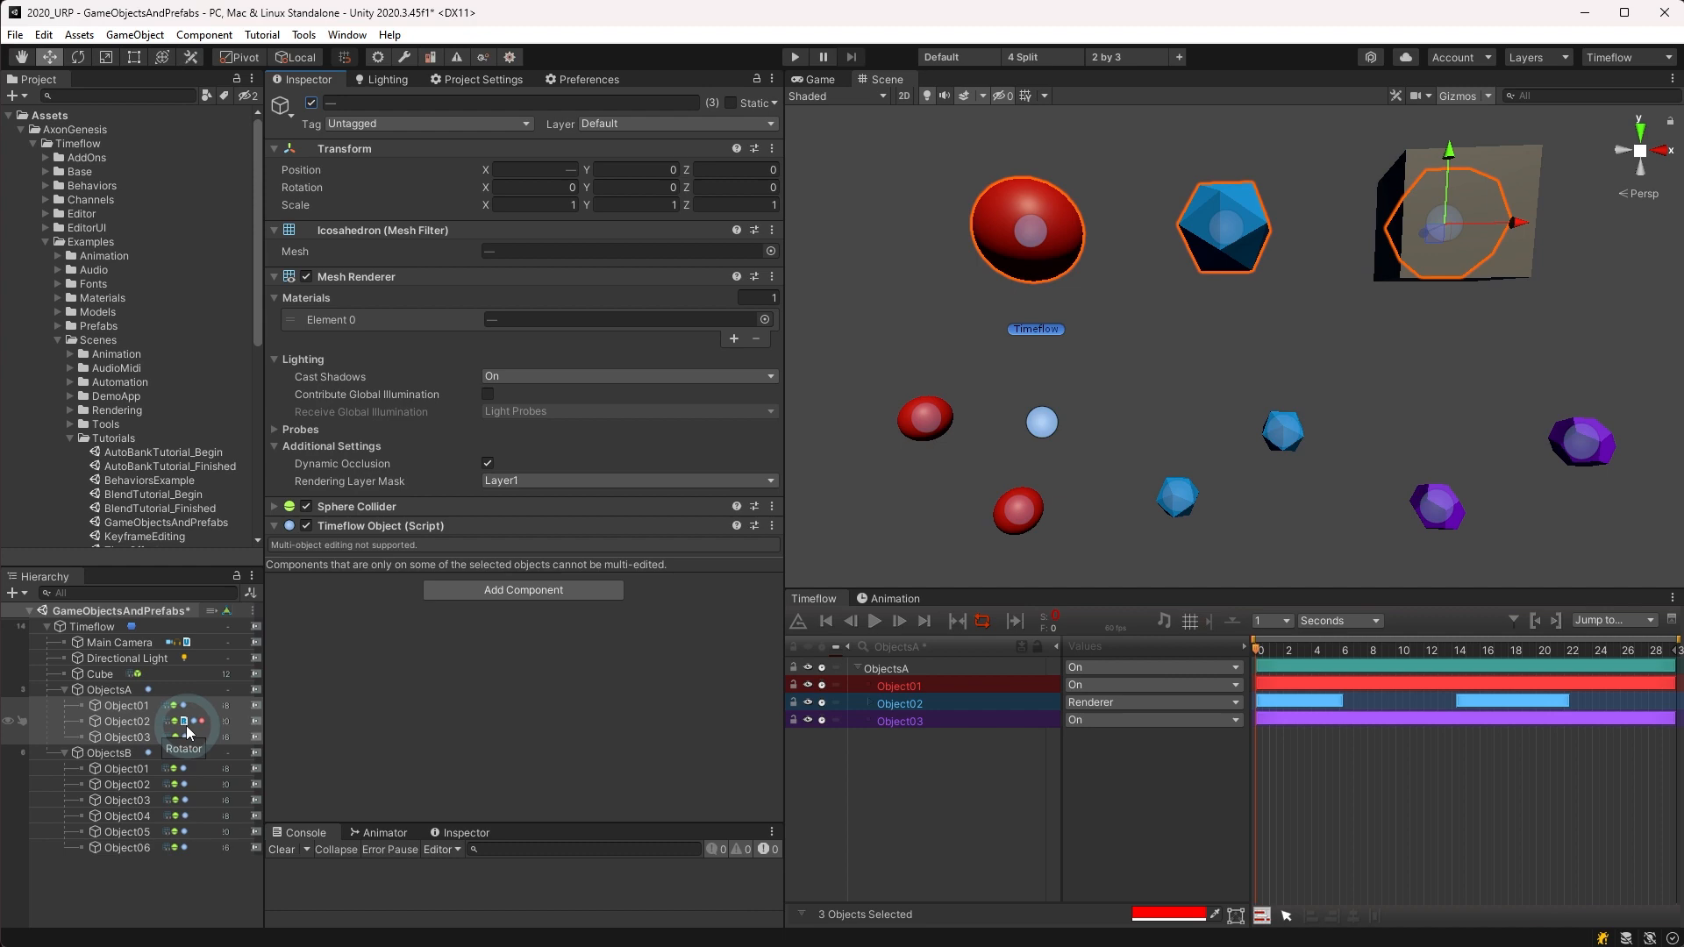
Step: Disable, enable and again disable the renderers of the three selected objects with the Timeflow recursive renderer commands
click(135, 34)
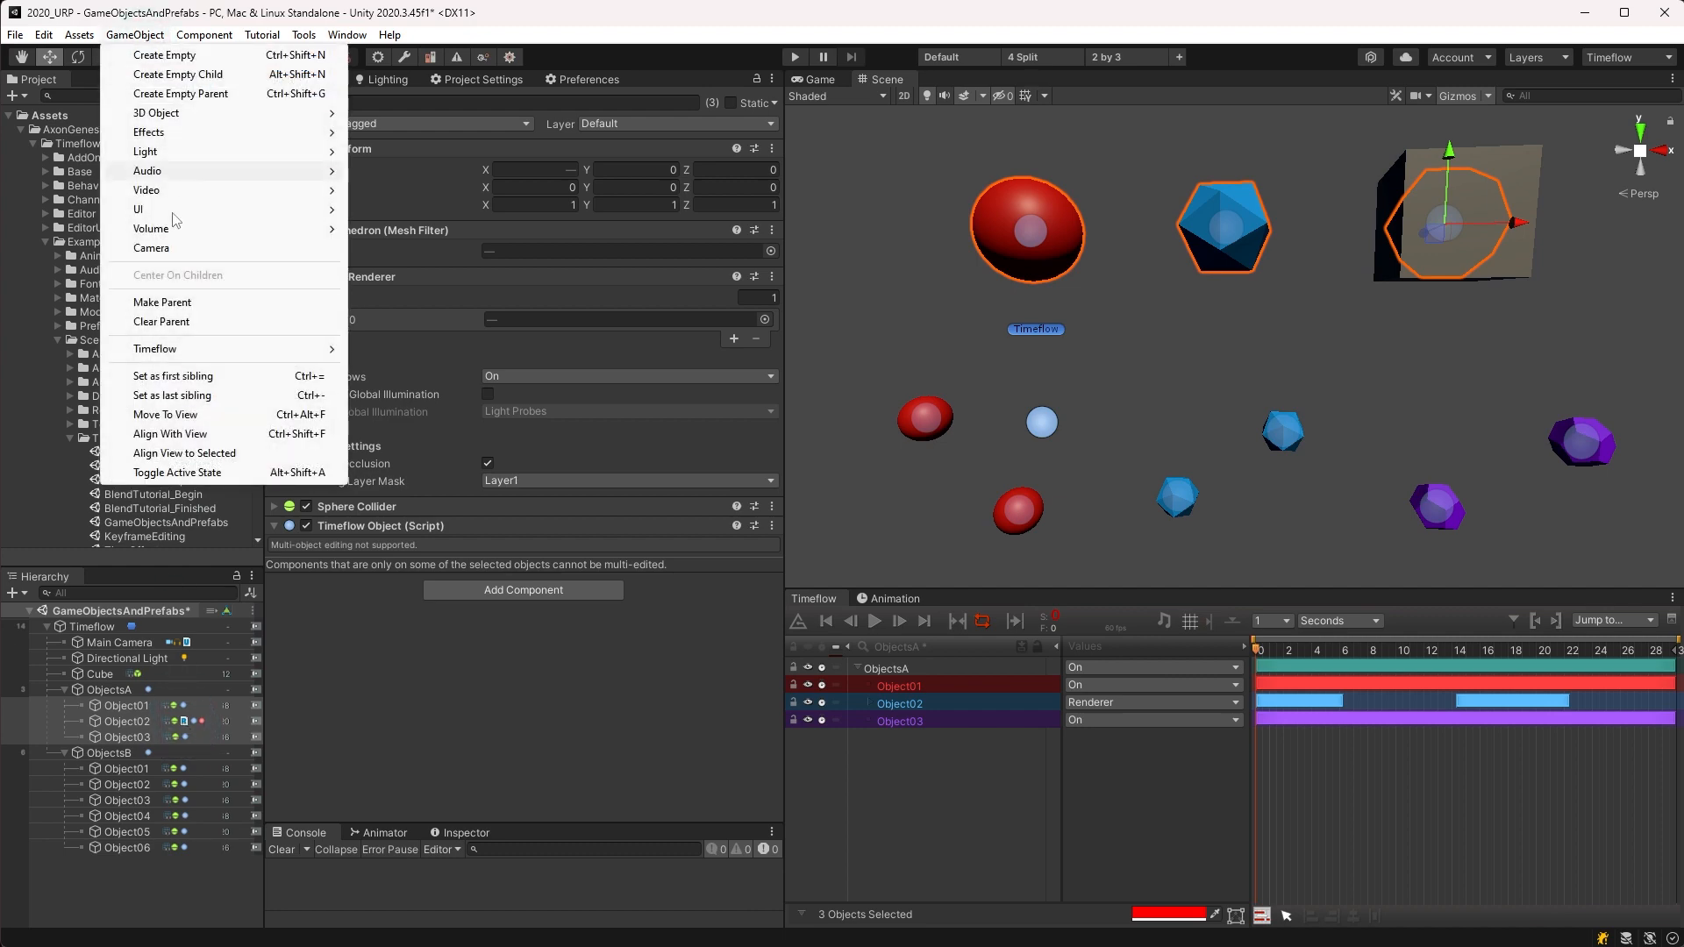
mouse_move(202, 351)
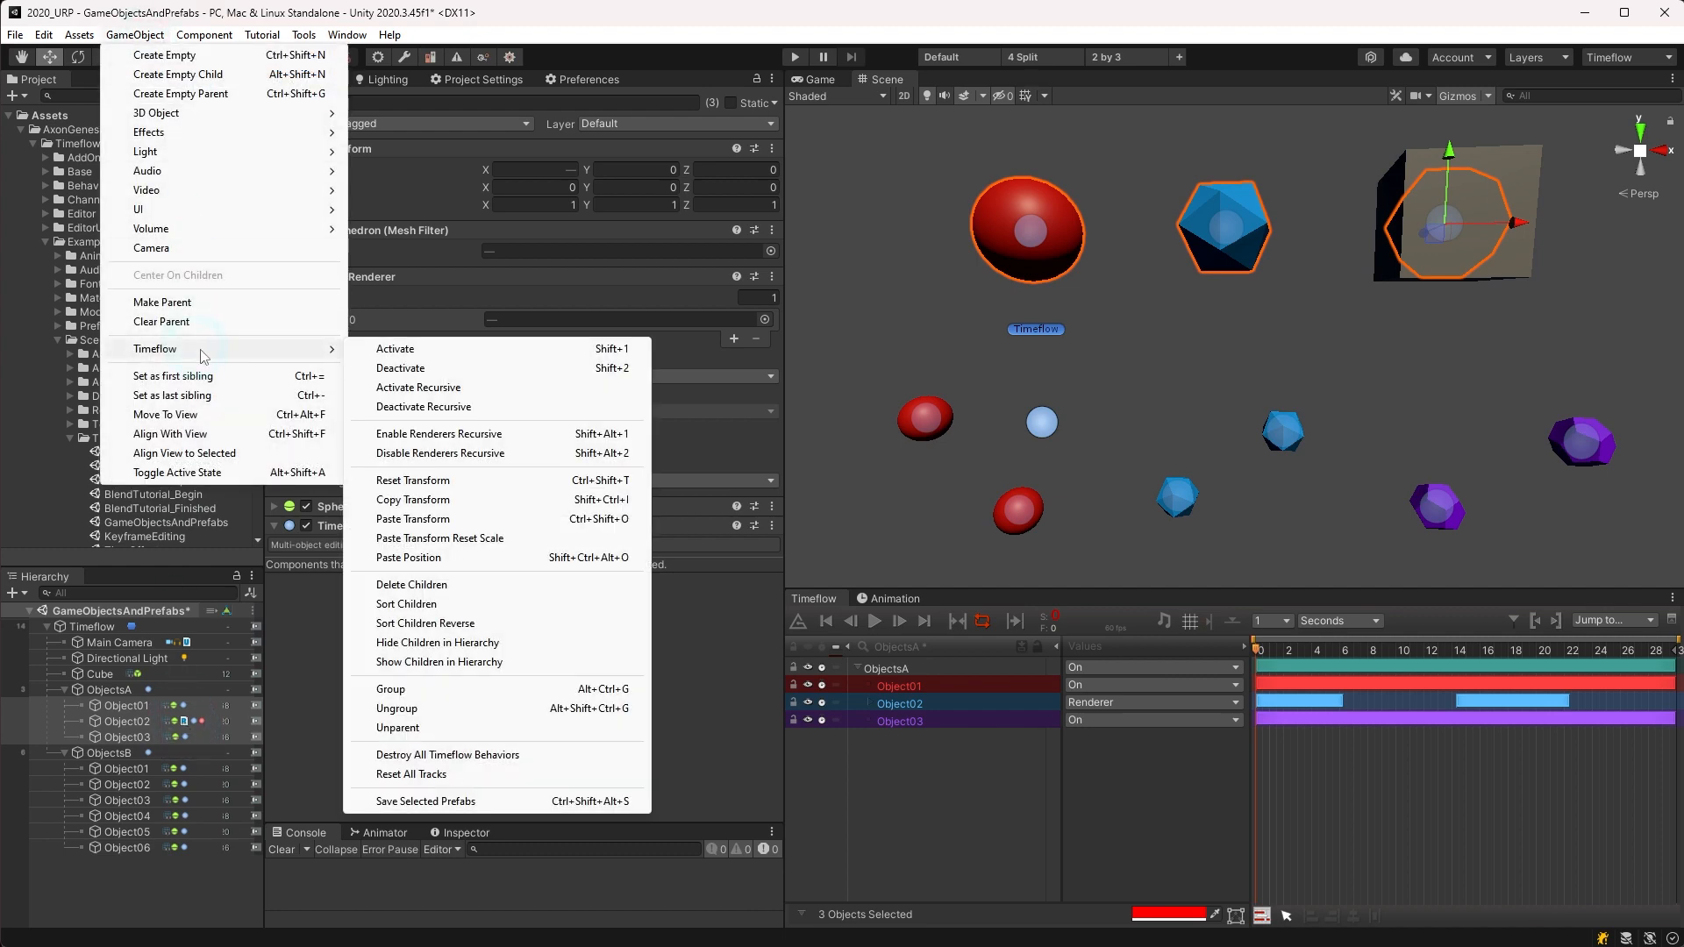
click(496, 456)
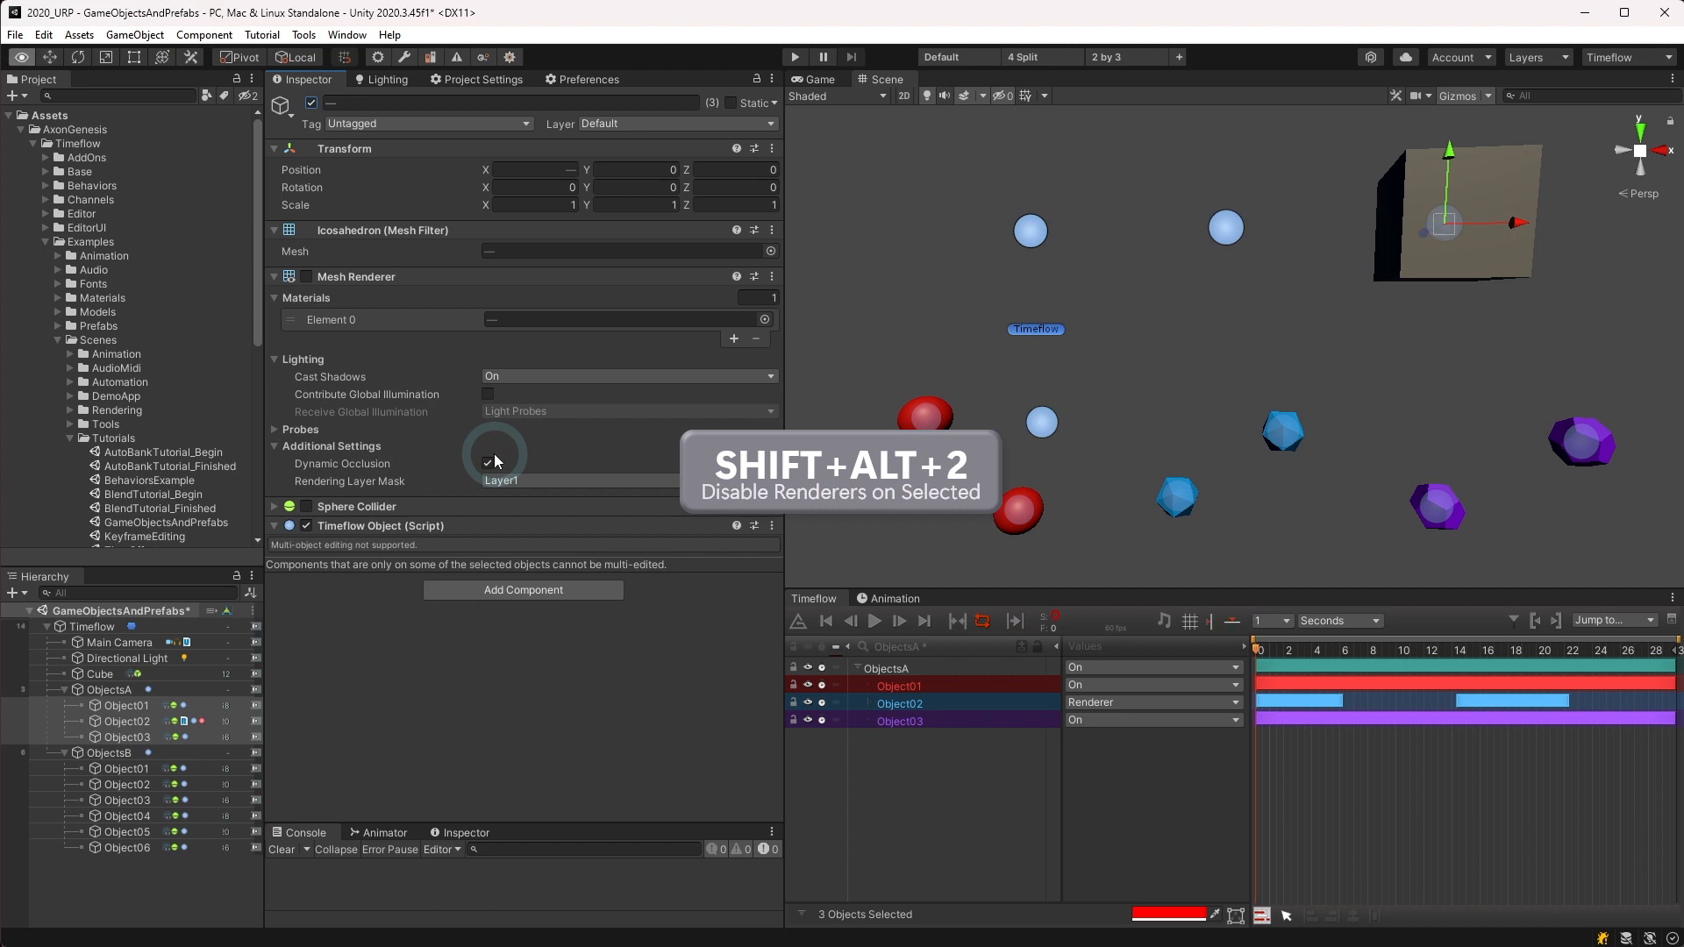
key(shift+alt+1)
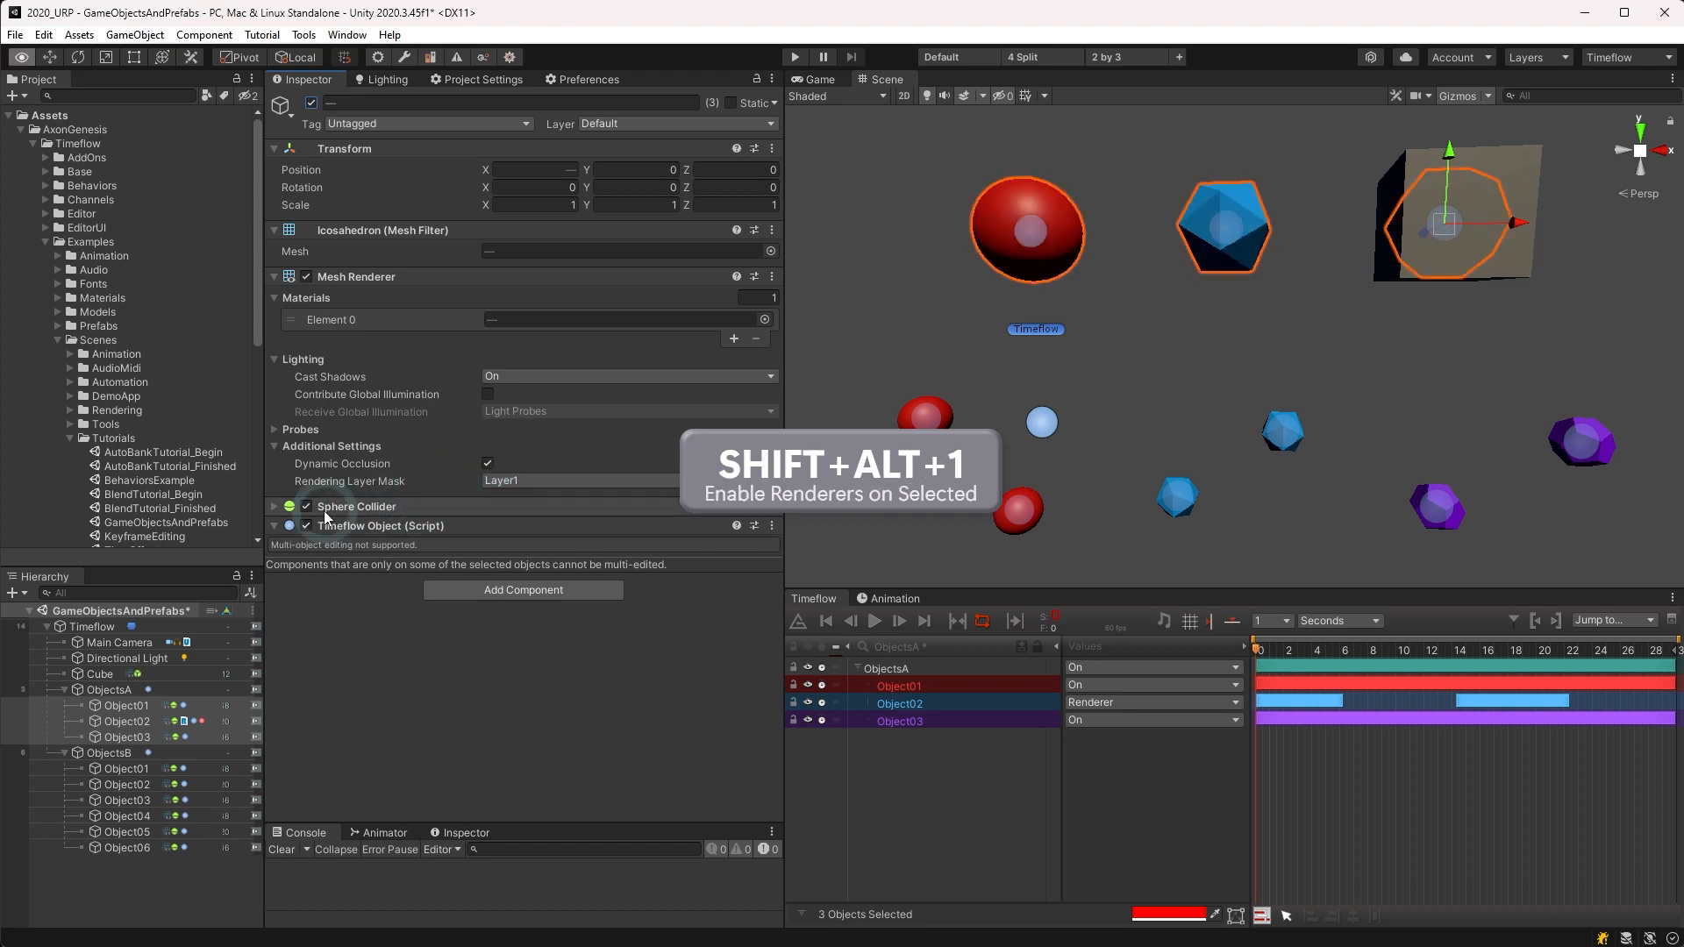
key(shift+alt+2)
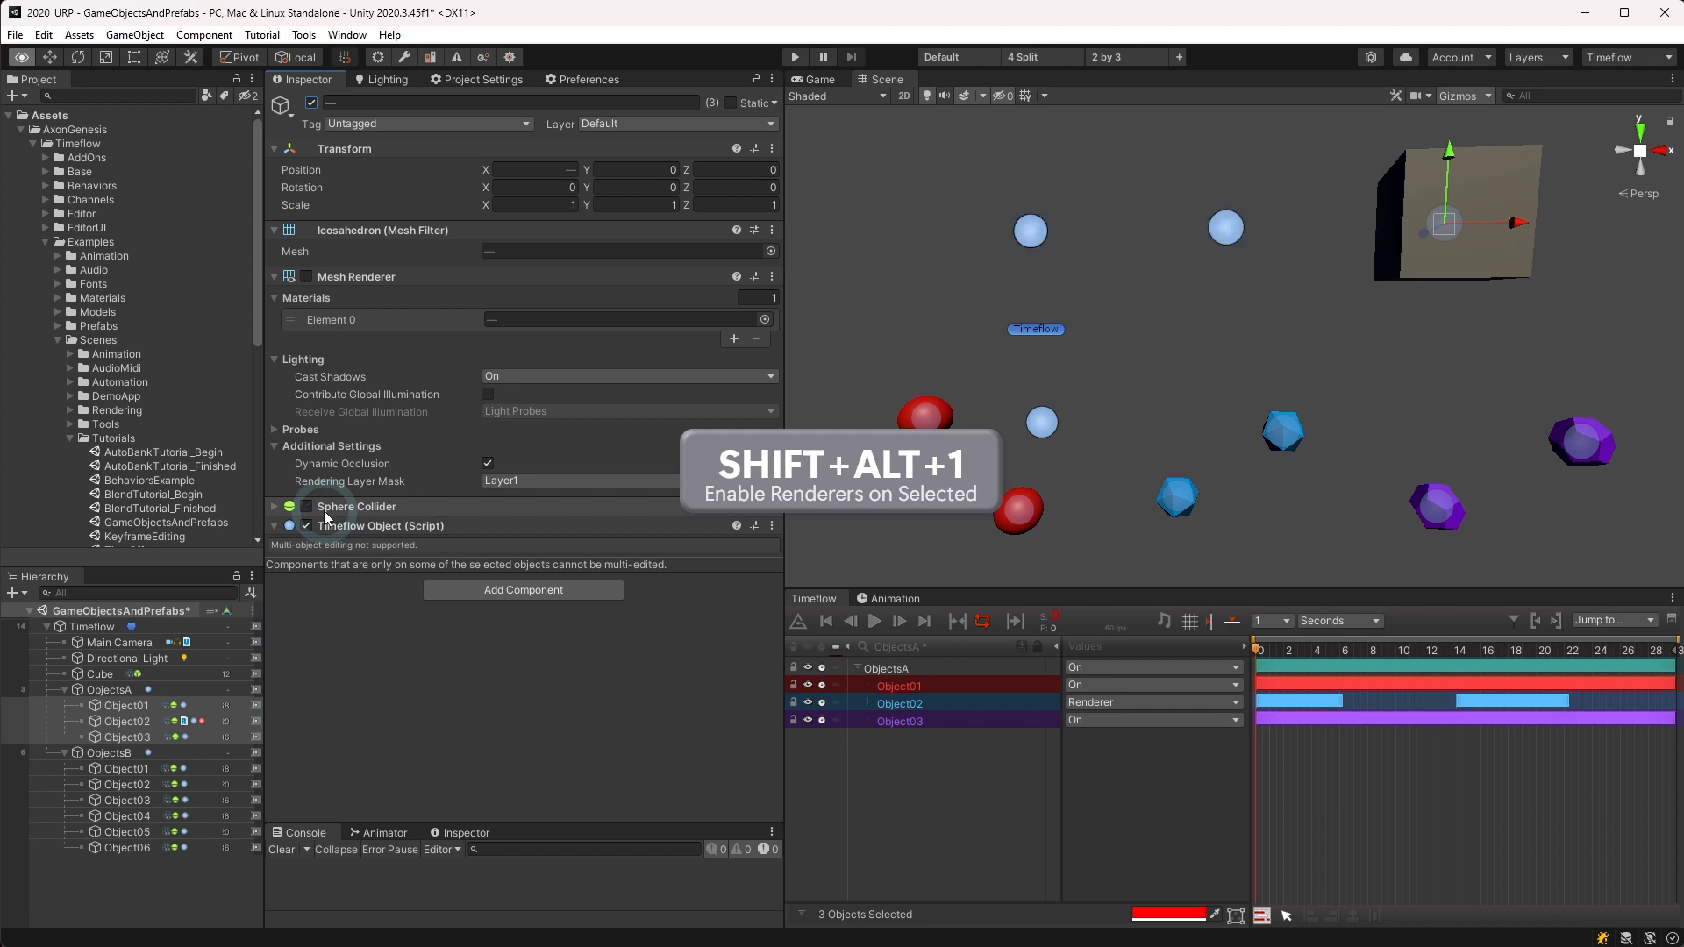
Step: Reselect Object01 to Object03 under ObjectsA and enable their renderers recursively
right_click(127, 725)
click(126, 727)
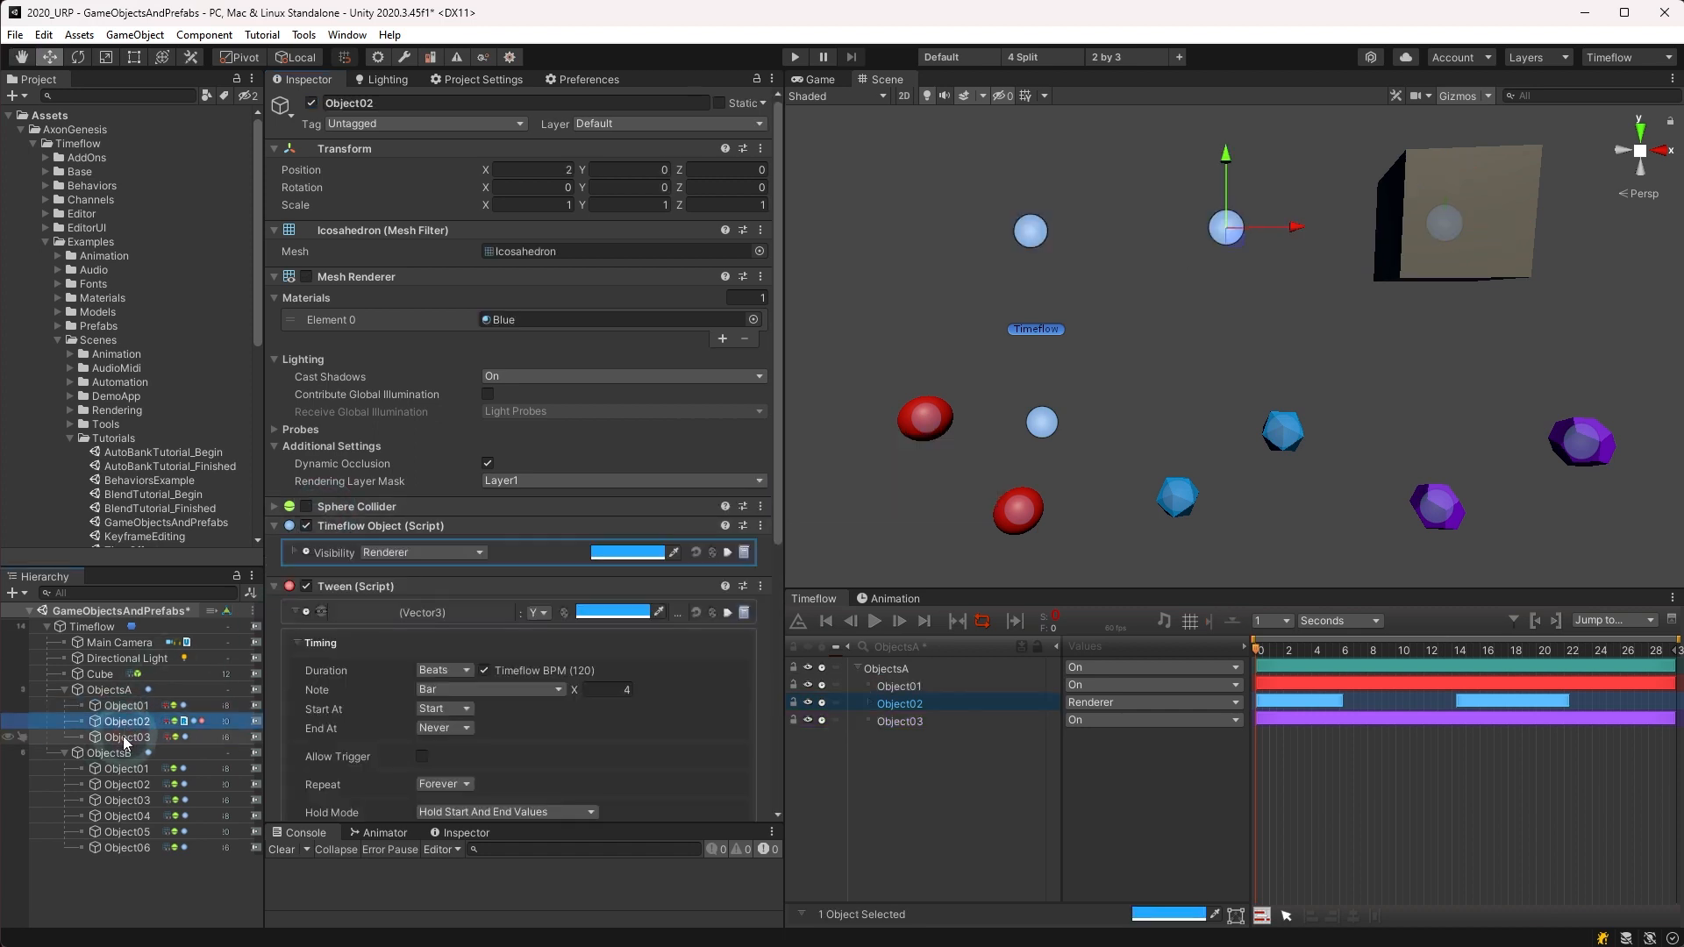
click(124, 740)
shift+click(125, 707)
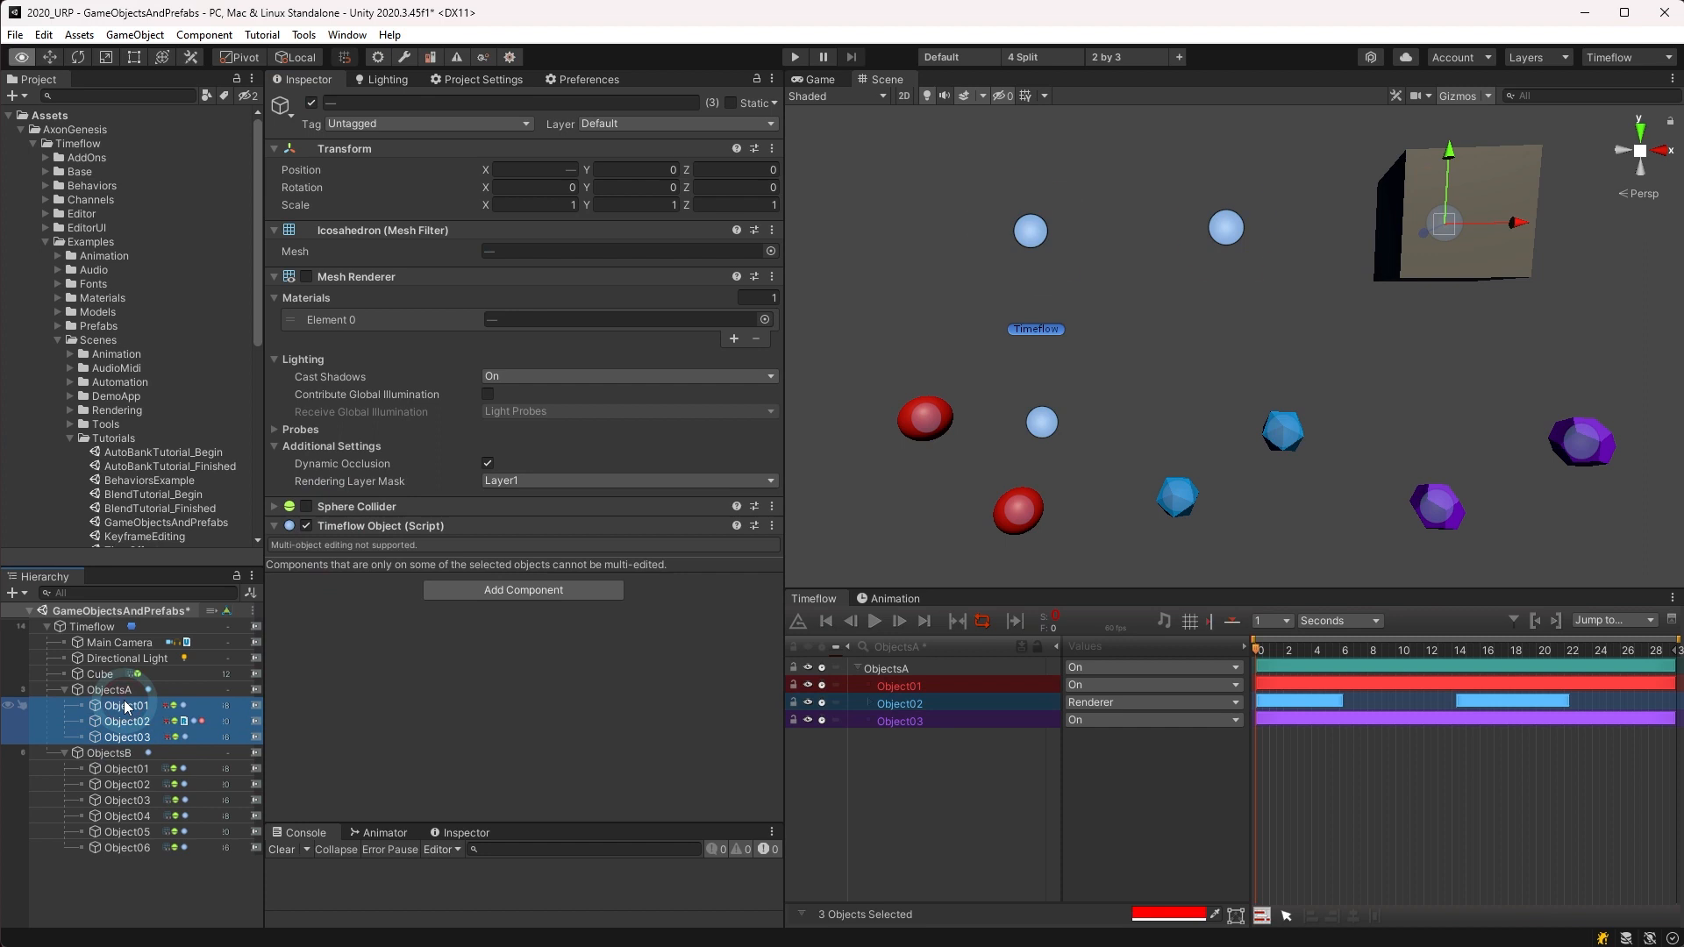
key(shift+alt+2)
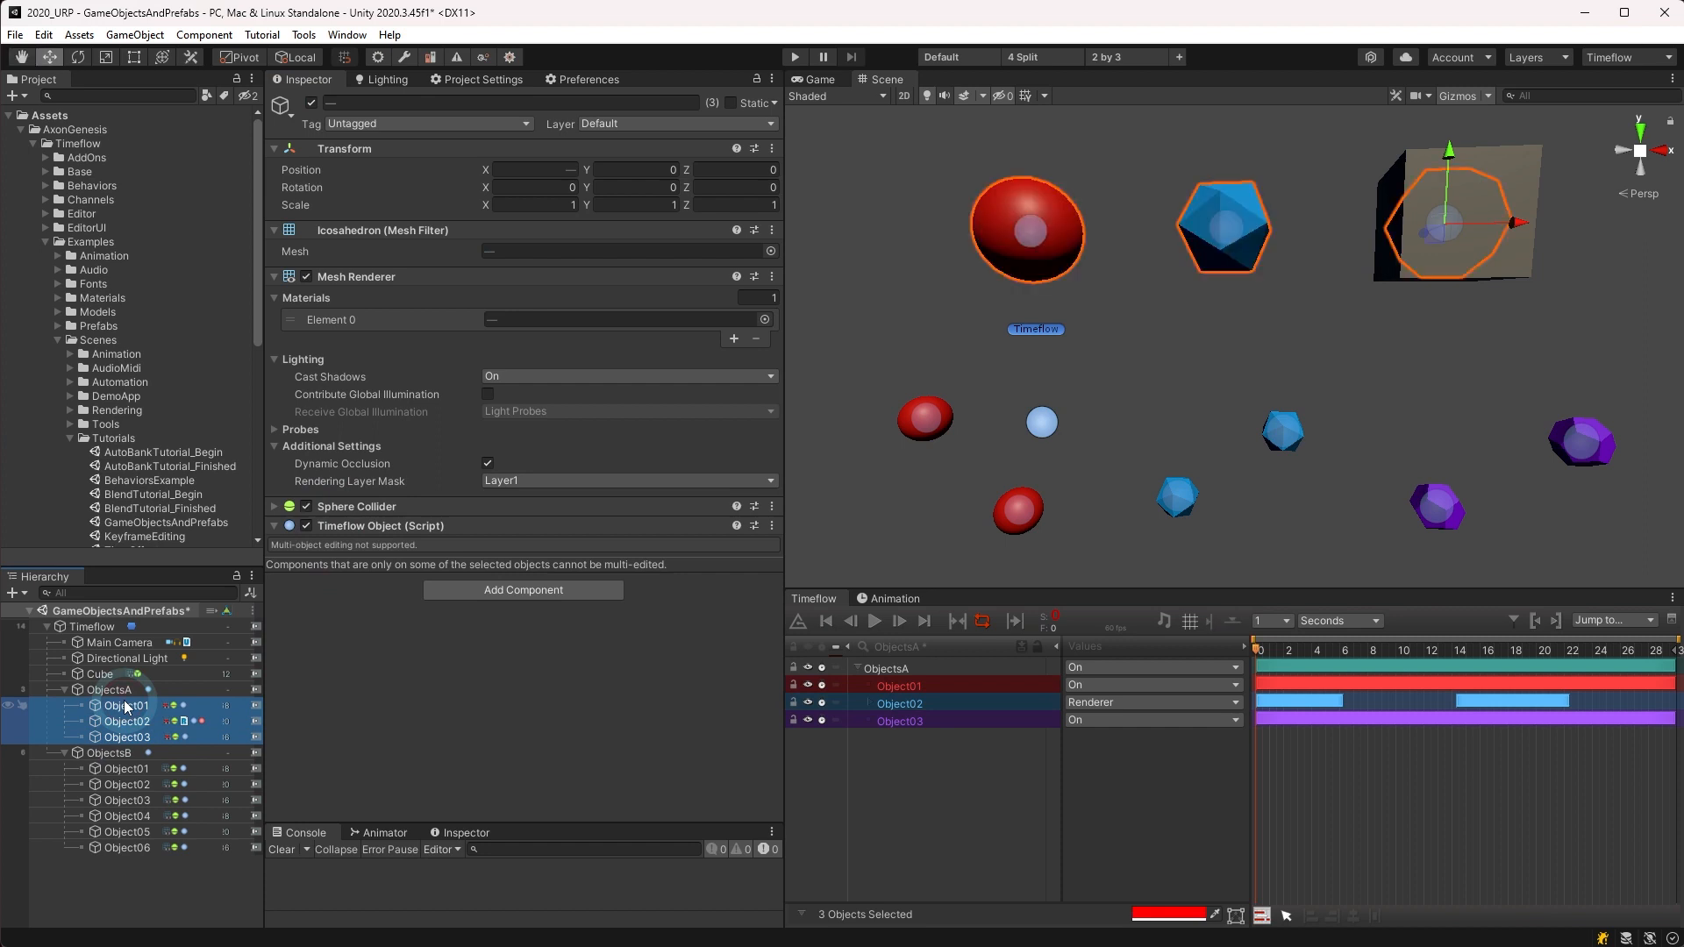
Step: Disable renderers recursively on the ObjectsA parent, and preview the timeline by playing and scrubbing it to frame 330
click(126, 691)
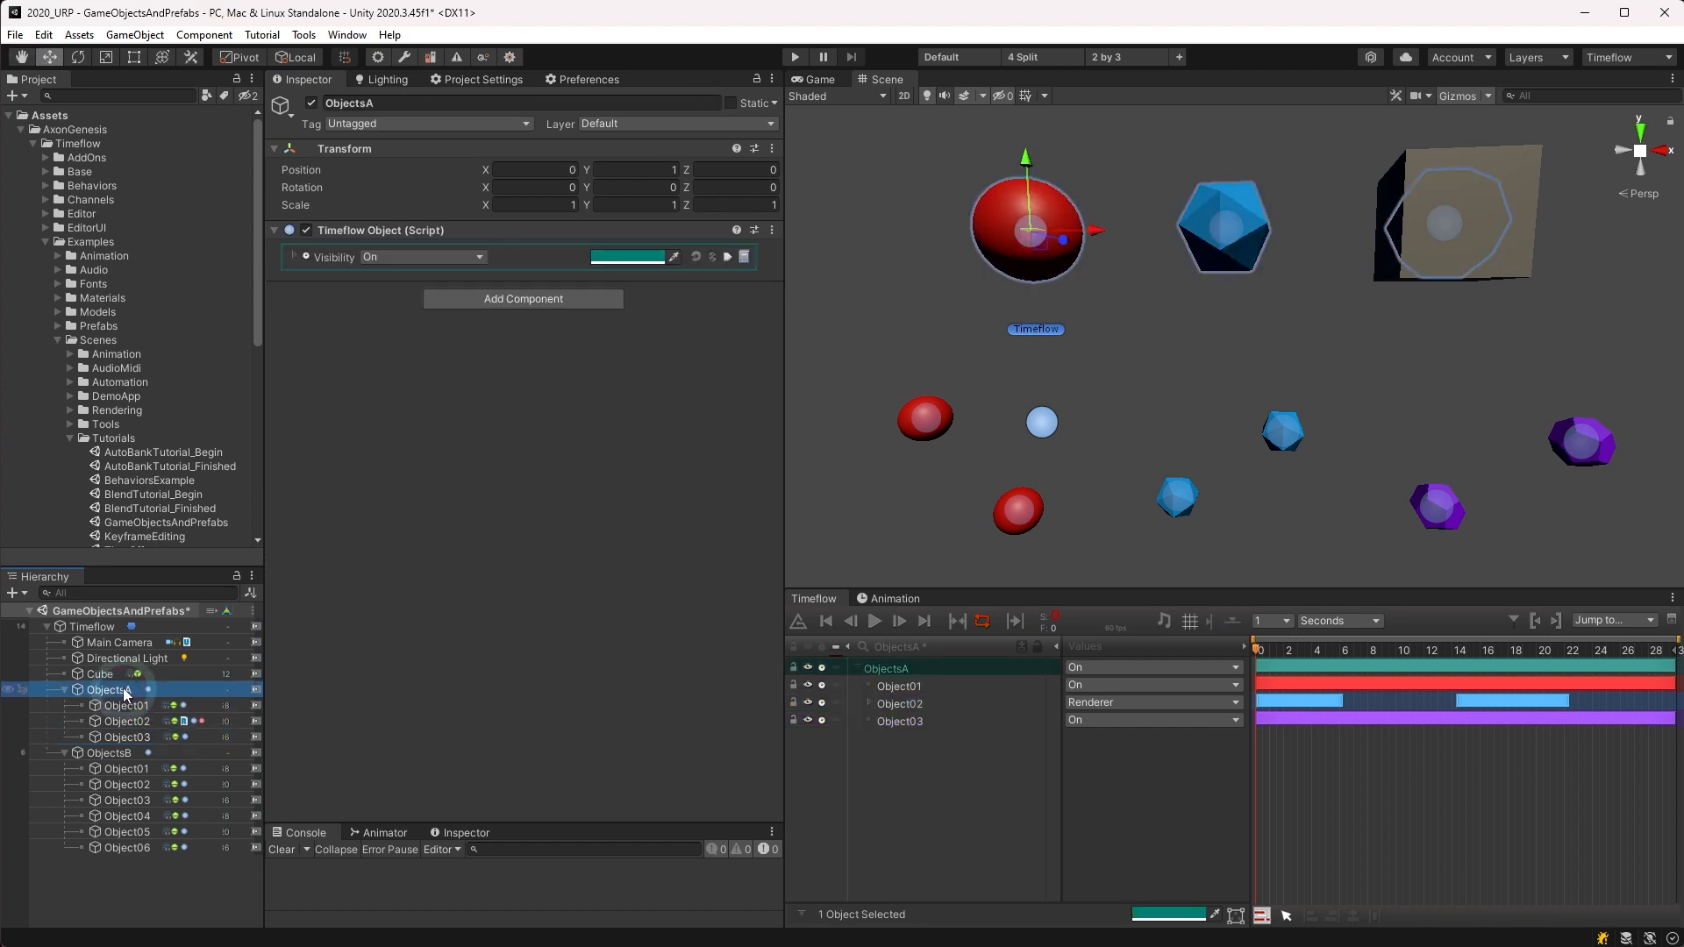
key(alt+shift+2)
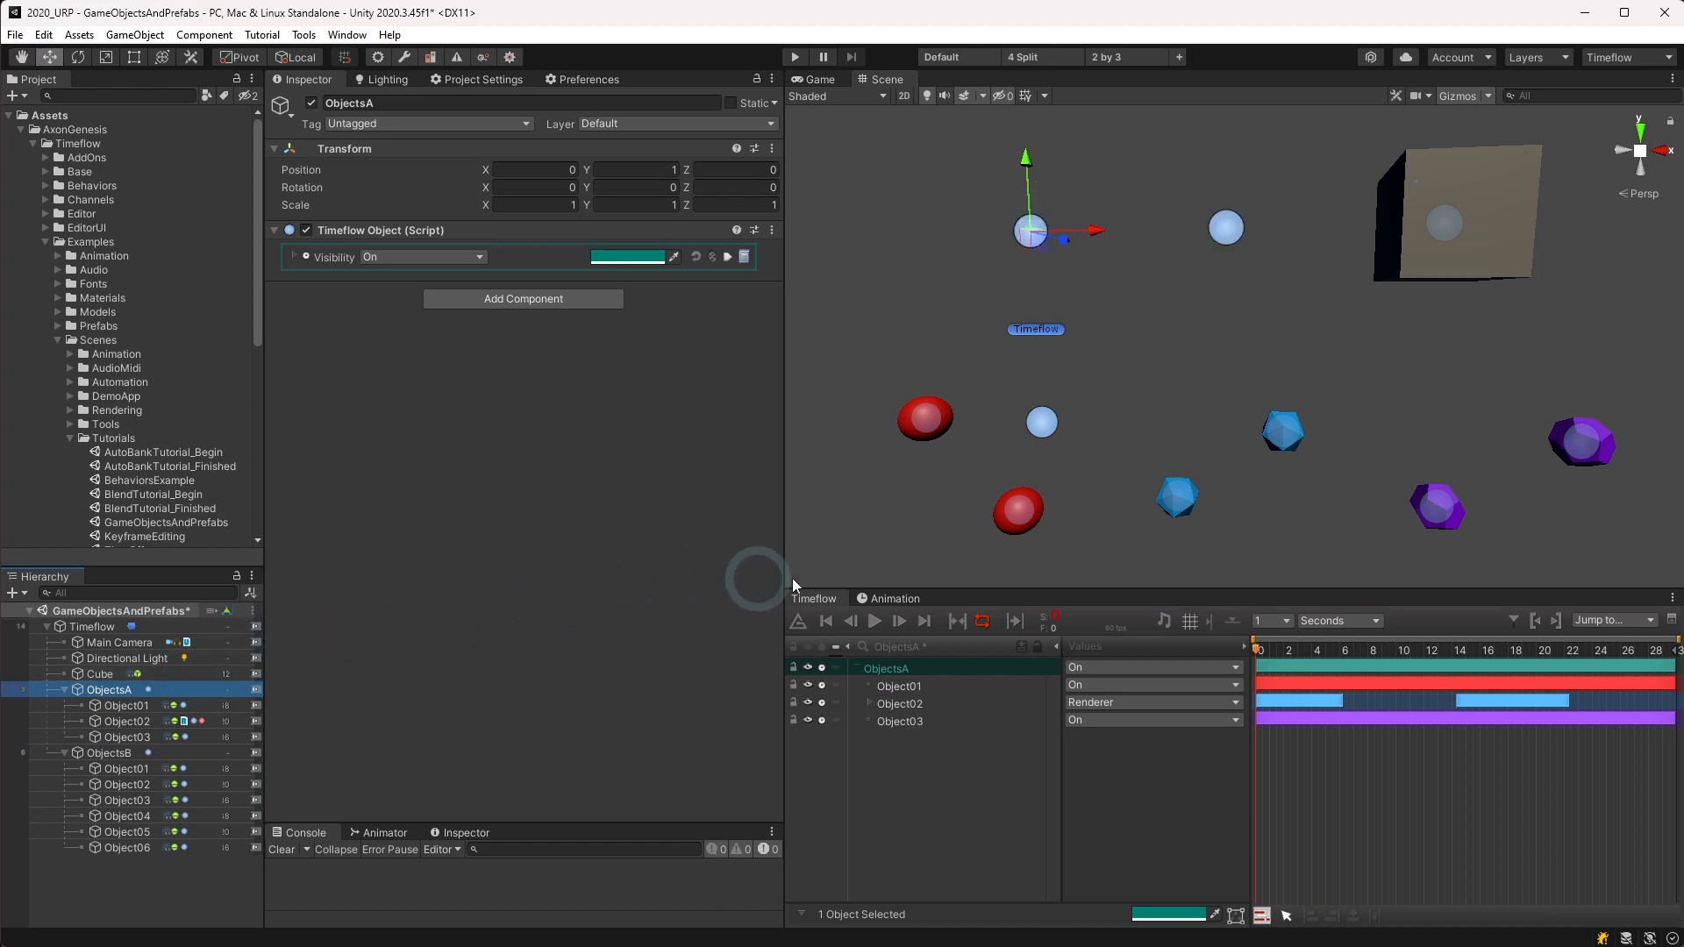
click(874, 622)
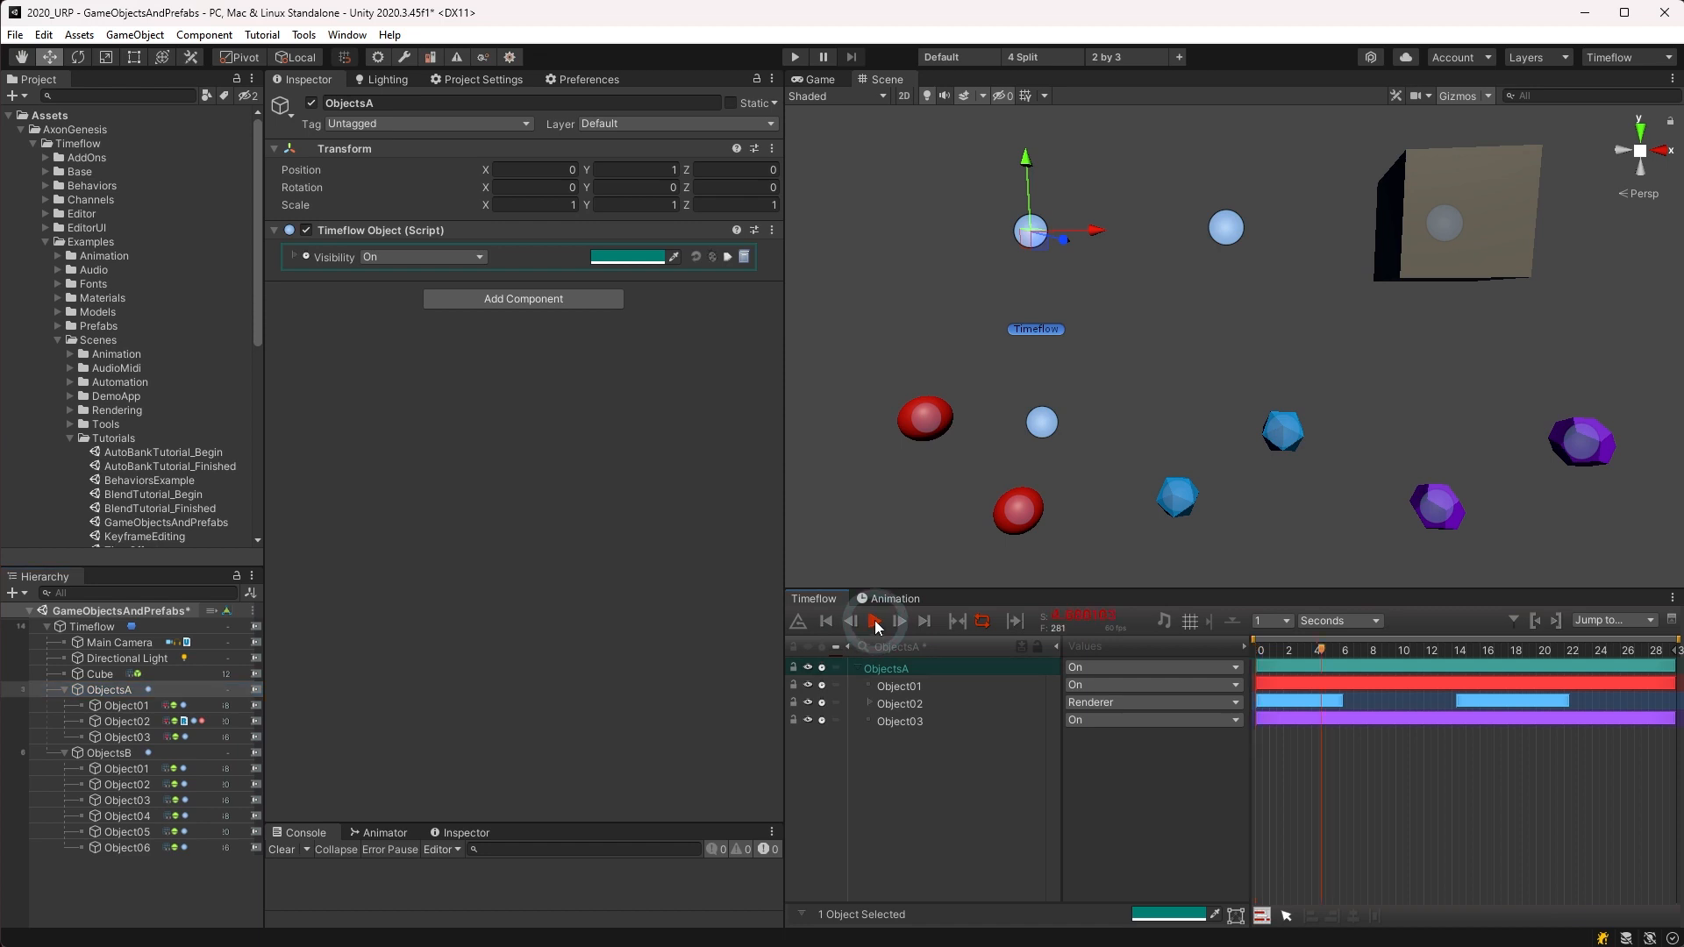
click(874, 621)
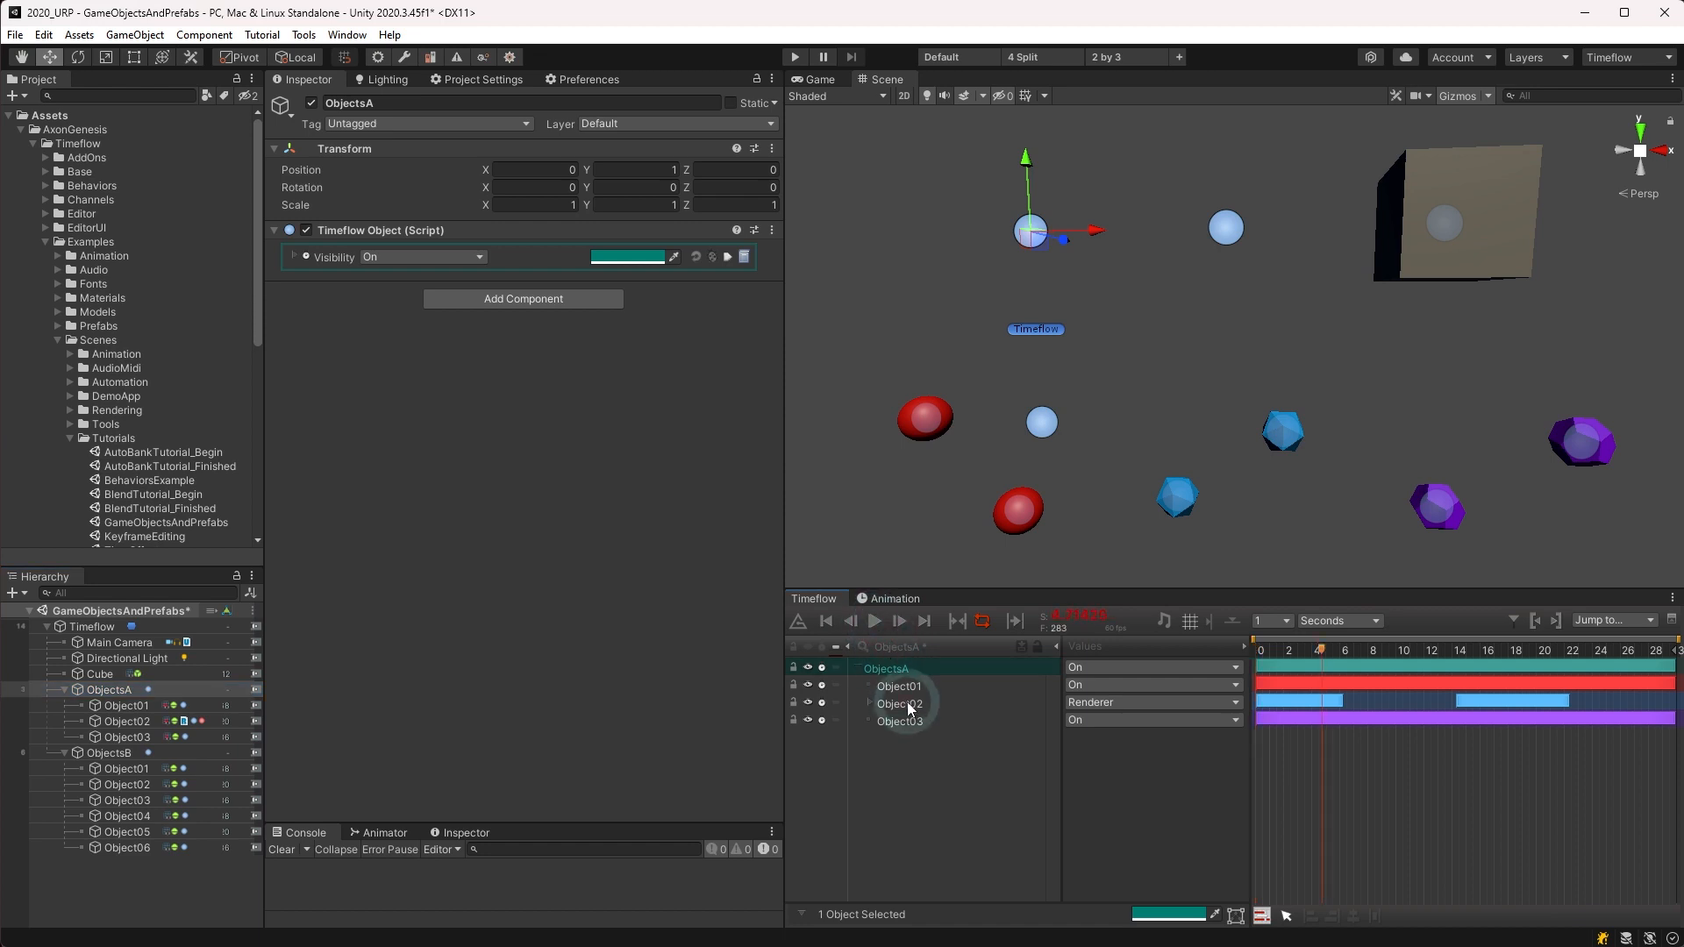
click(1464, 651)
drag(1482, 660, 1333, 672)
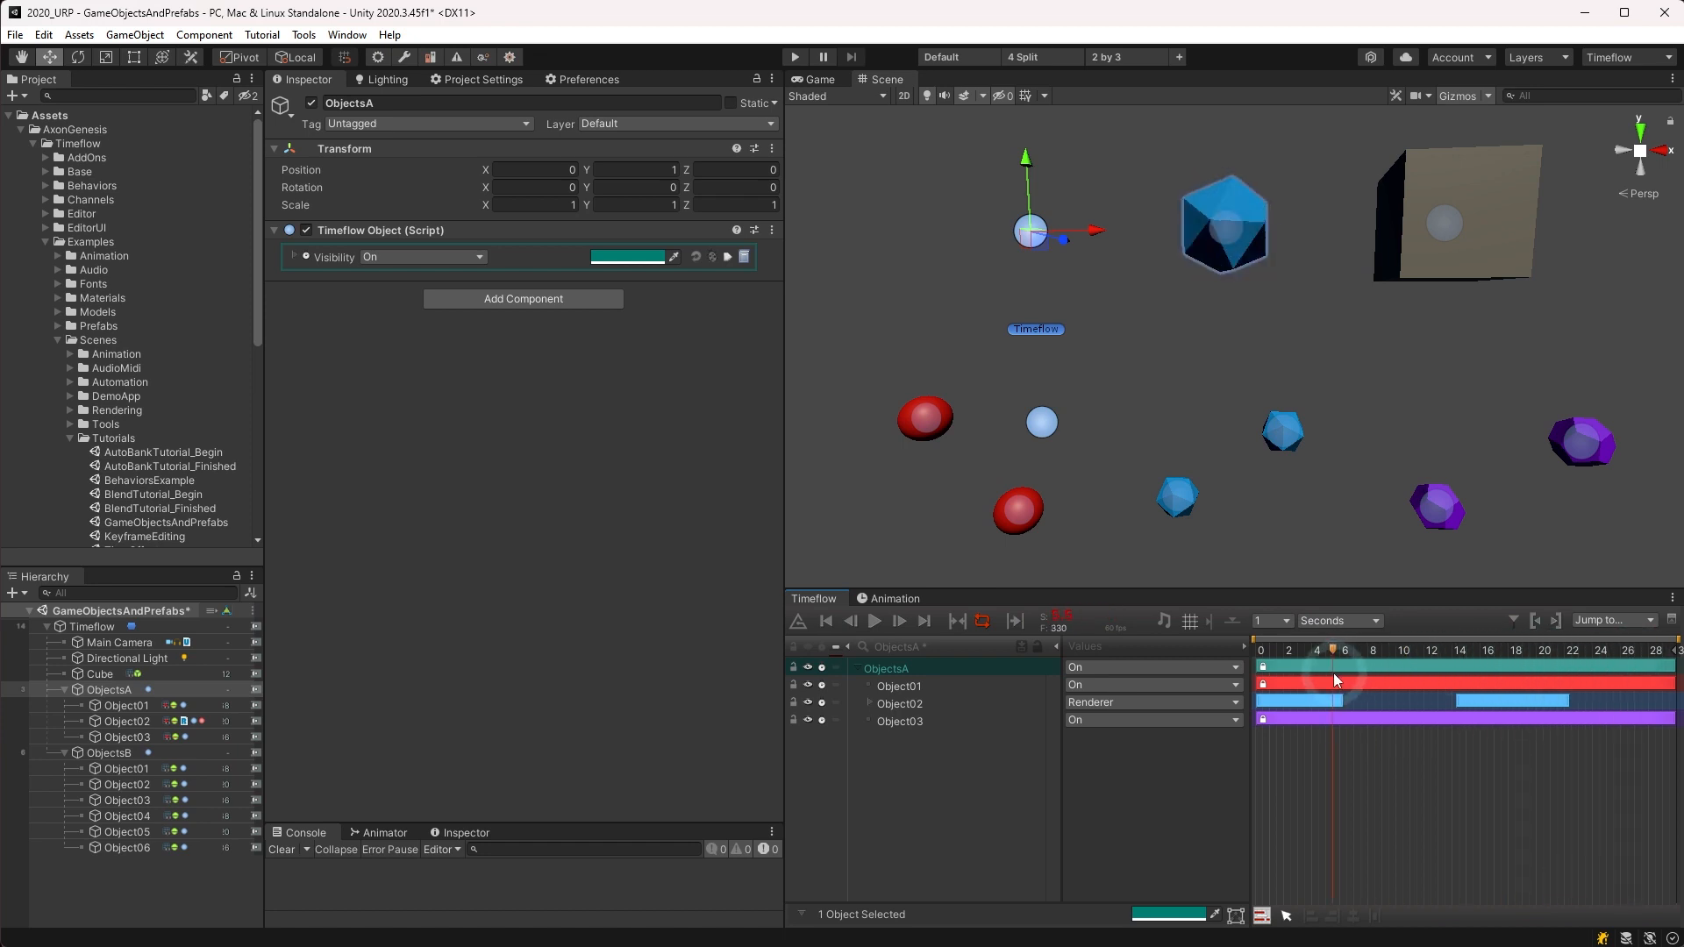
Step: Reset the transform of Object02 under ObjectsA with the Timeflow Reset Transform command
click(900, 705)
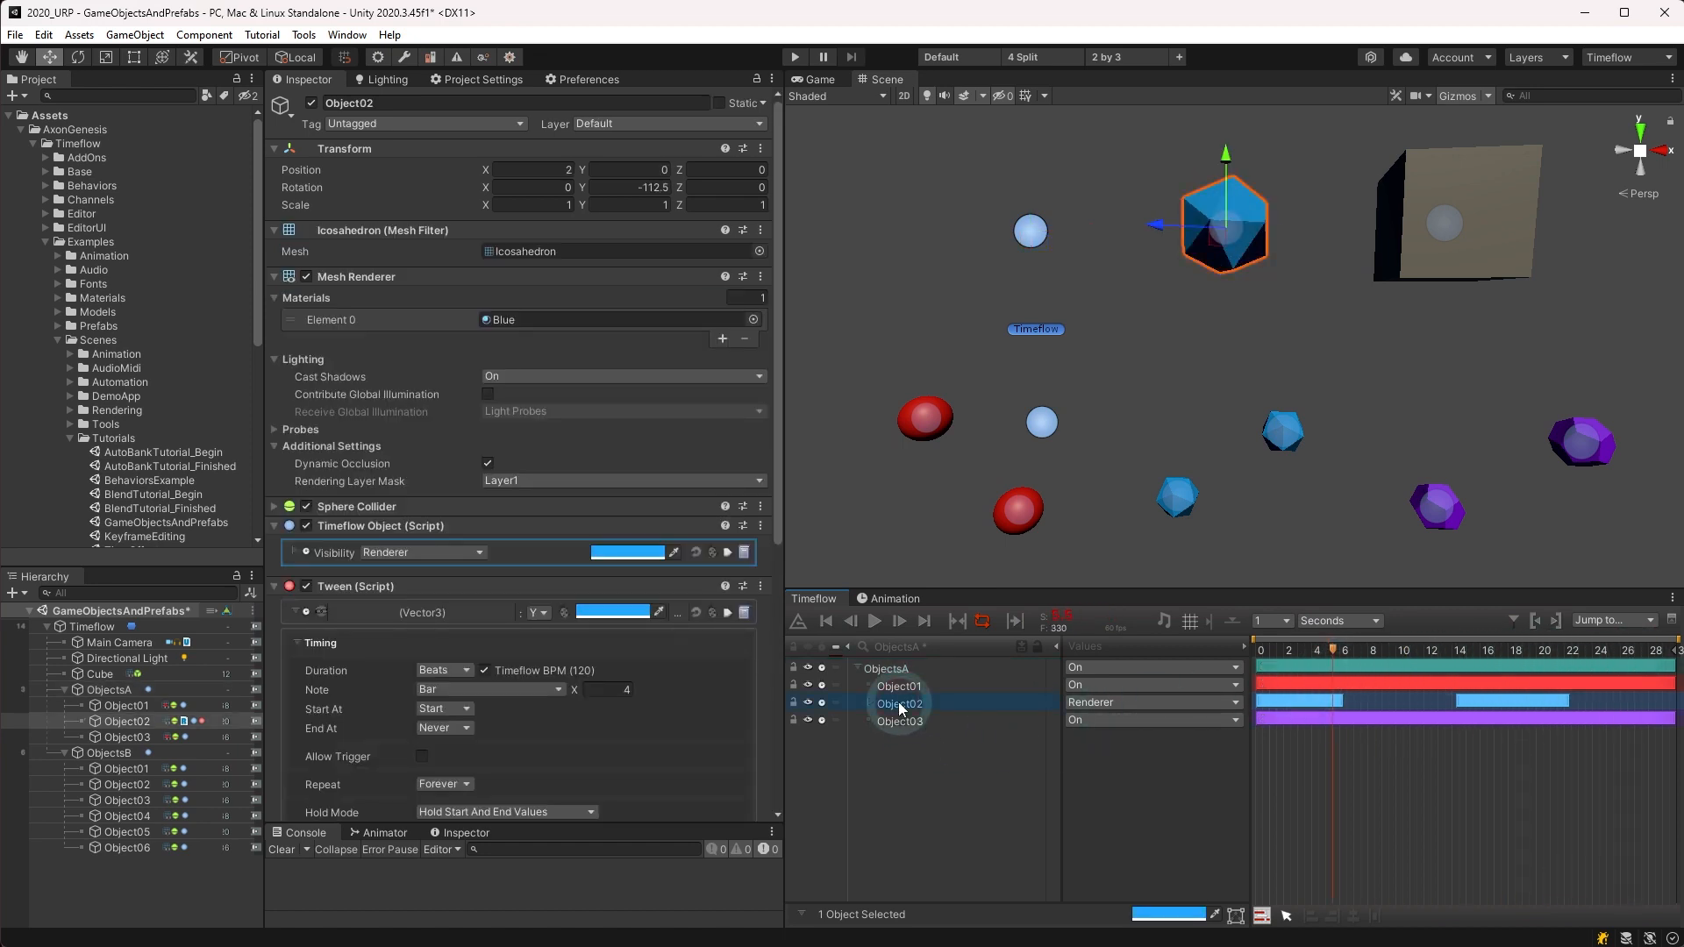
click(136, 35)
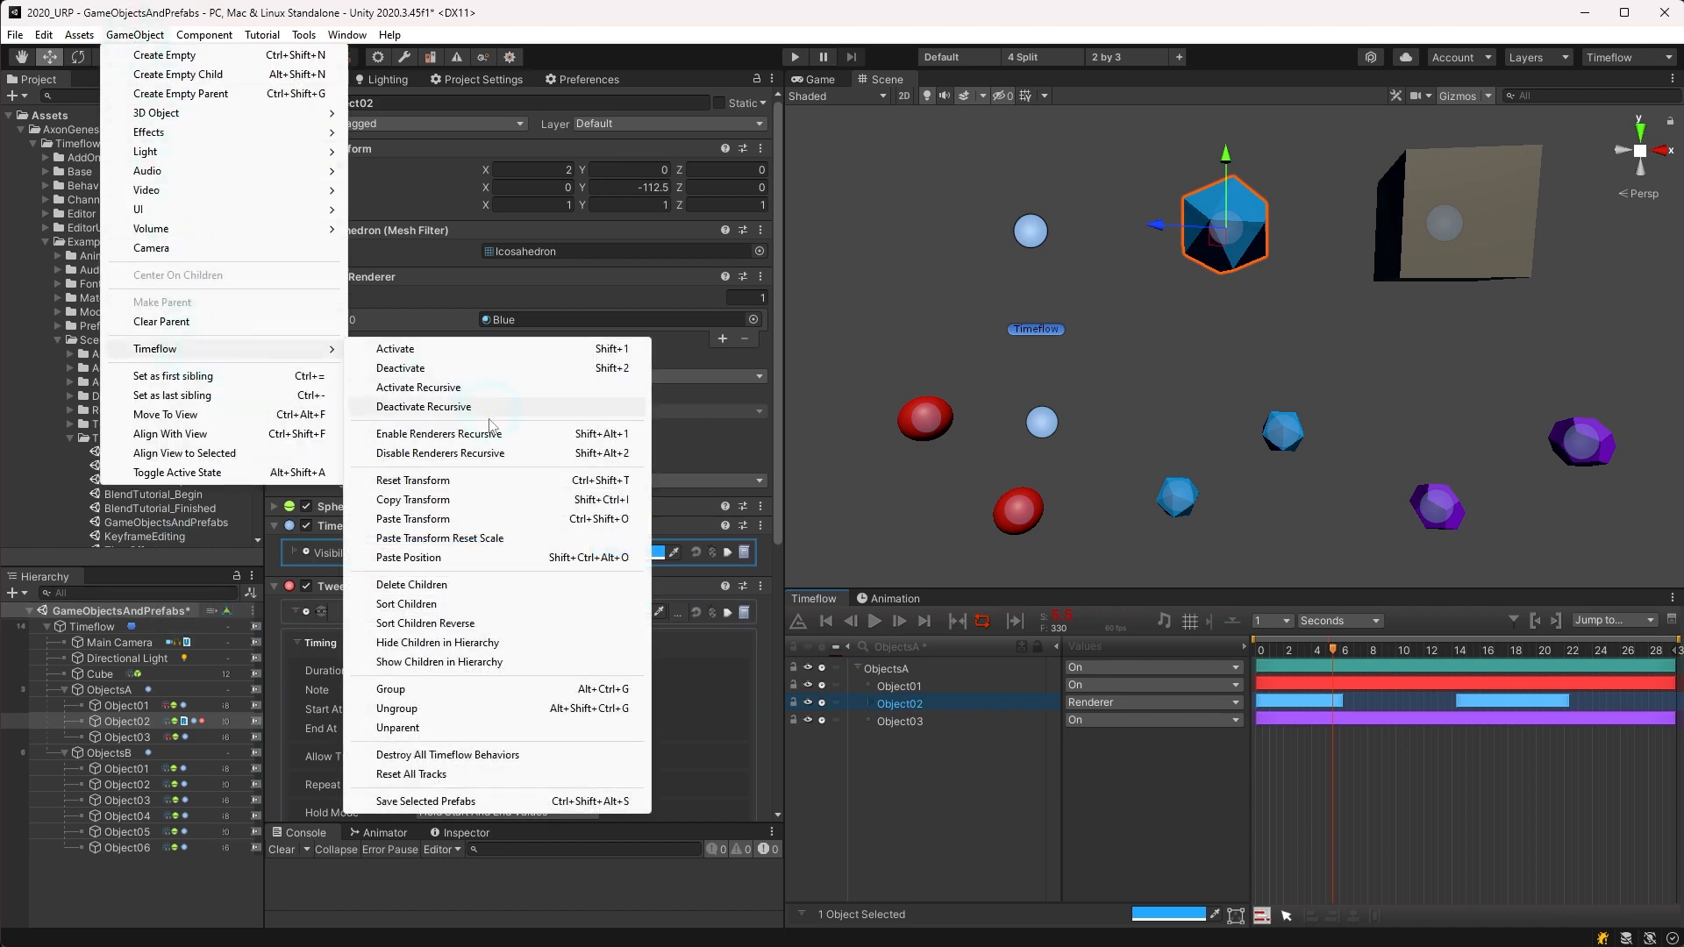
click(473, 480)
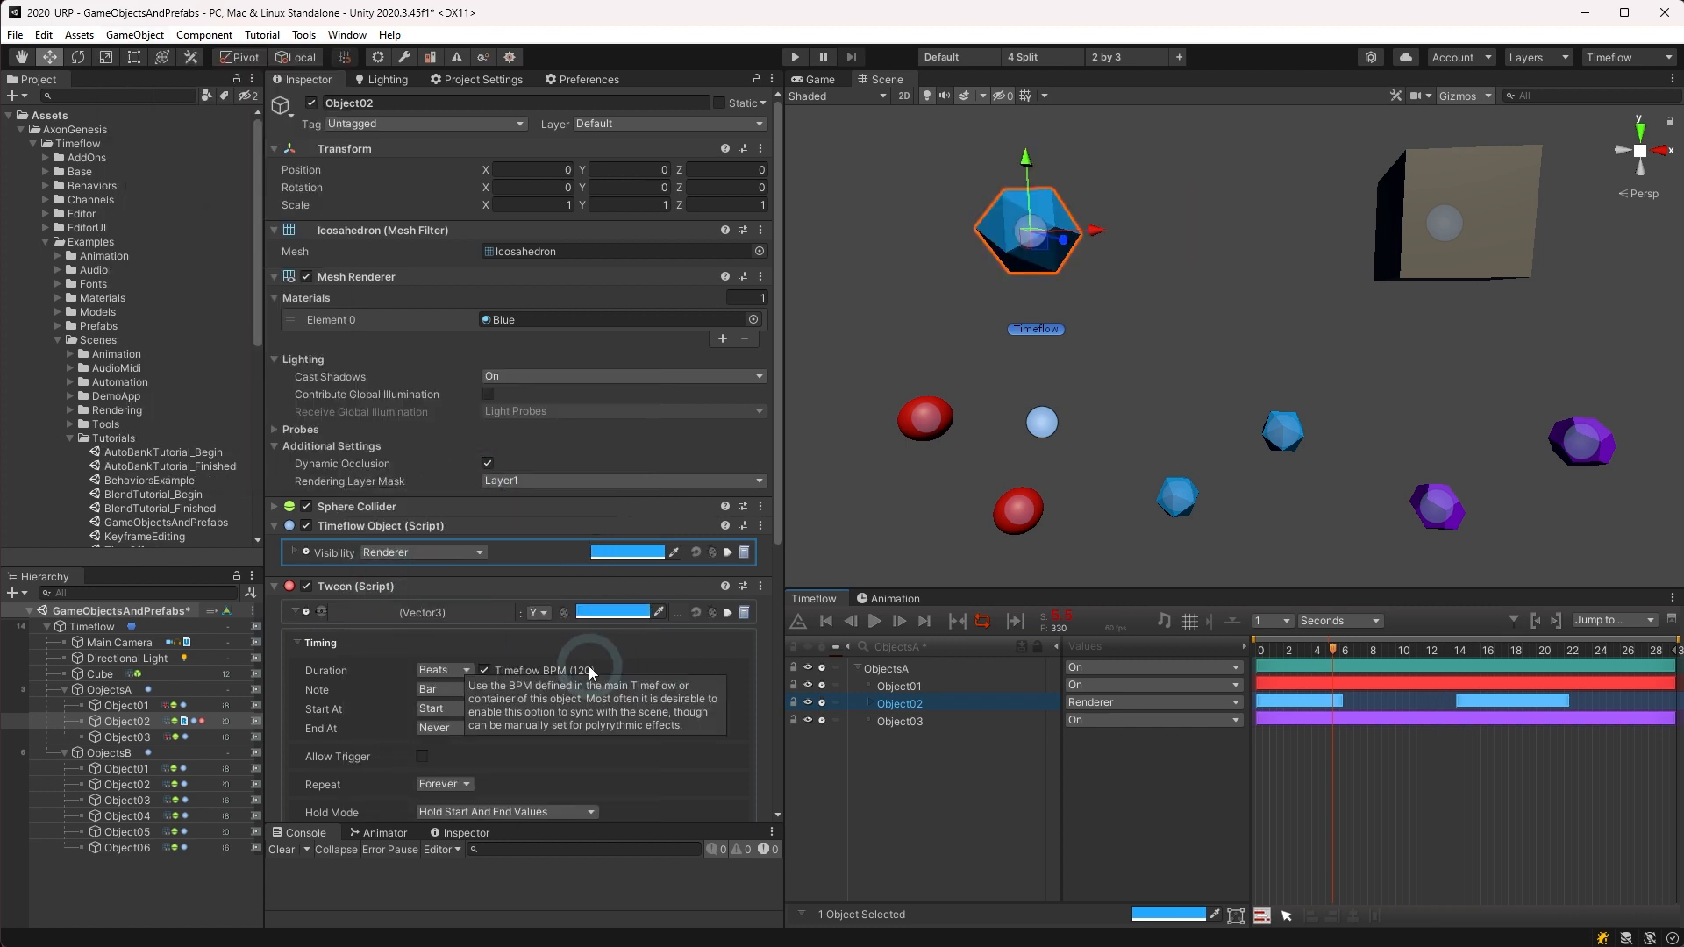
Step: Select Object01 to Object03 under ObjectsA, reset their transforms in local space, and undo the reset
click(113, 702)
shift+click(118, 735)
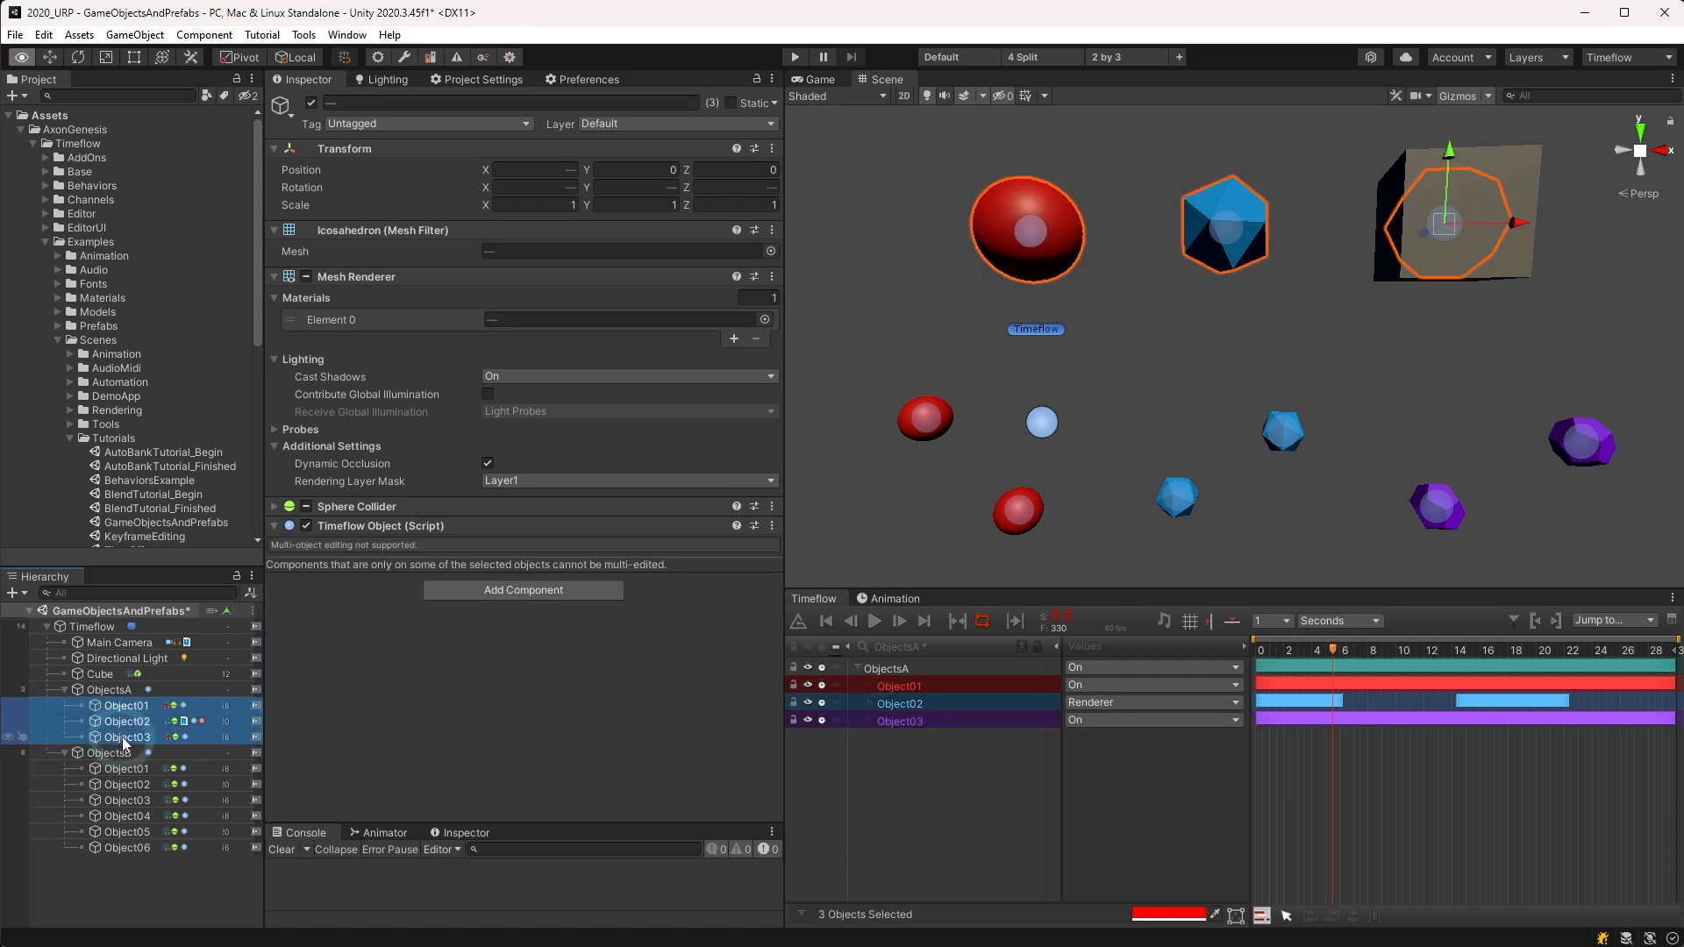
key(w)
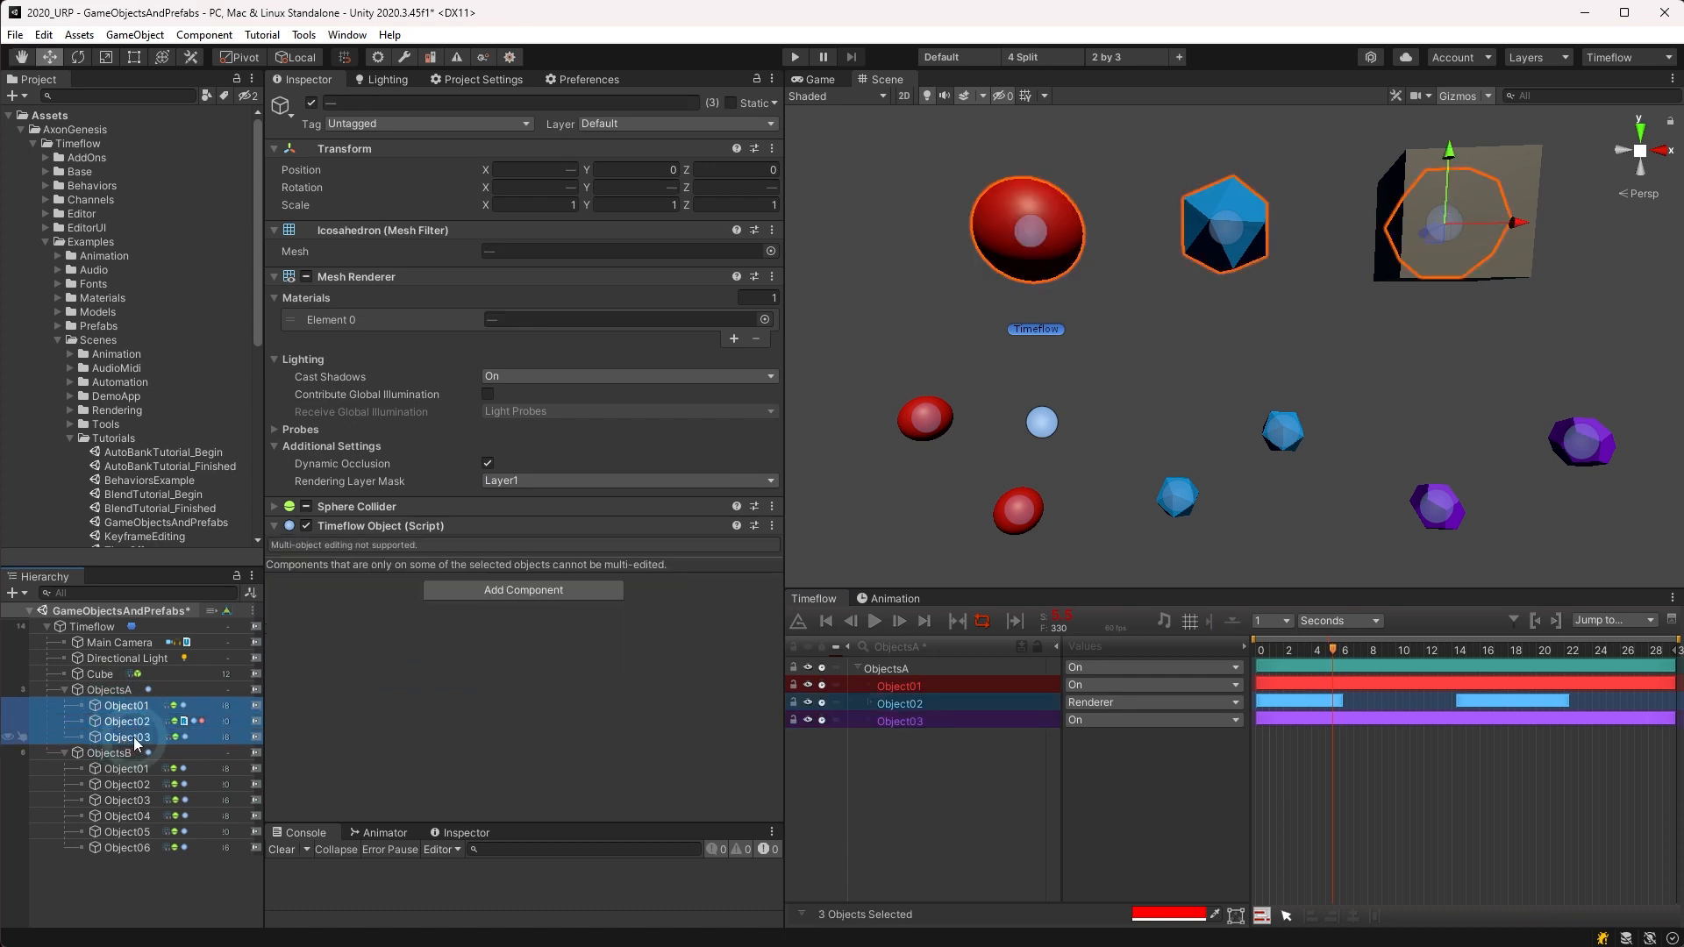
key(ctrl+shift+t)
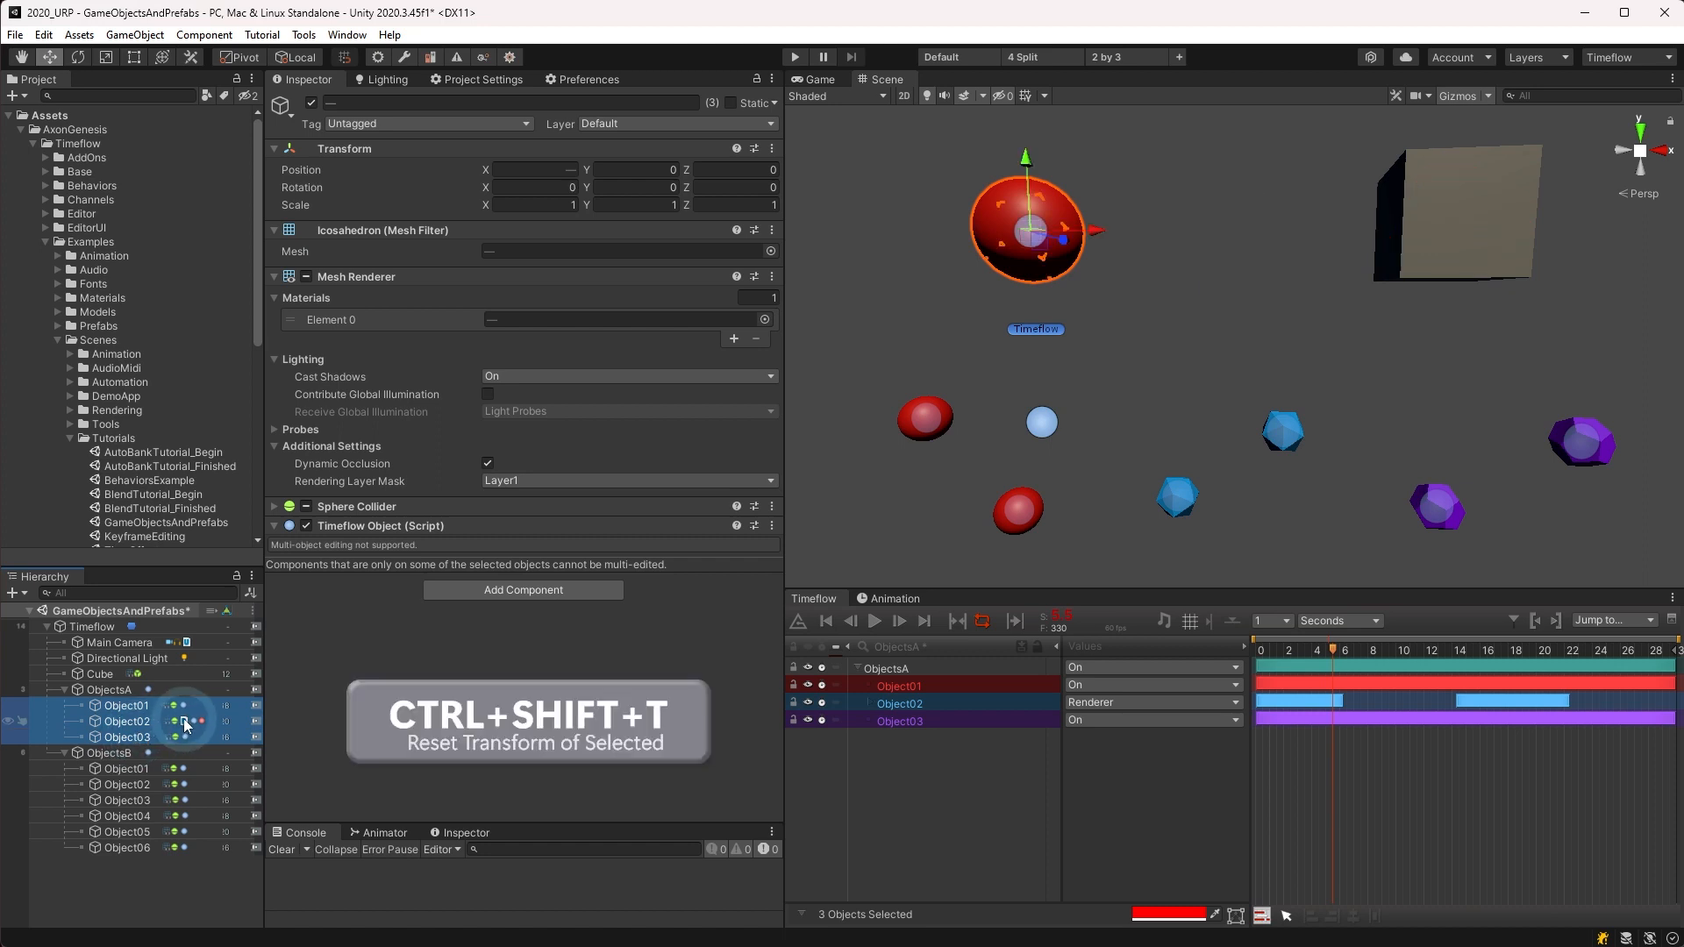
key(ctrl+z)
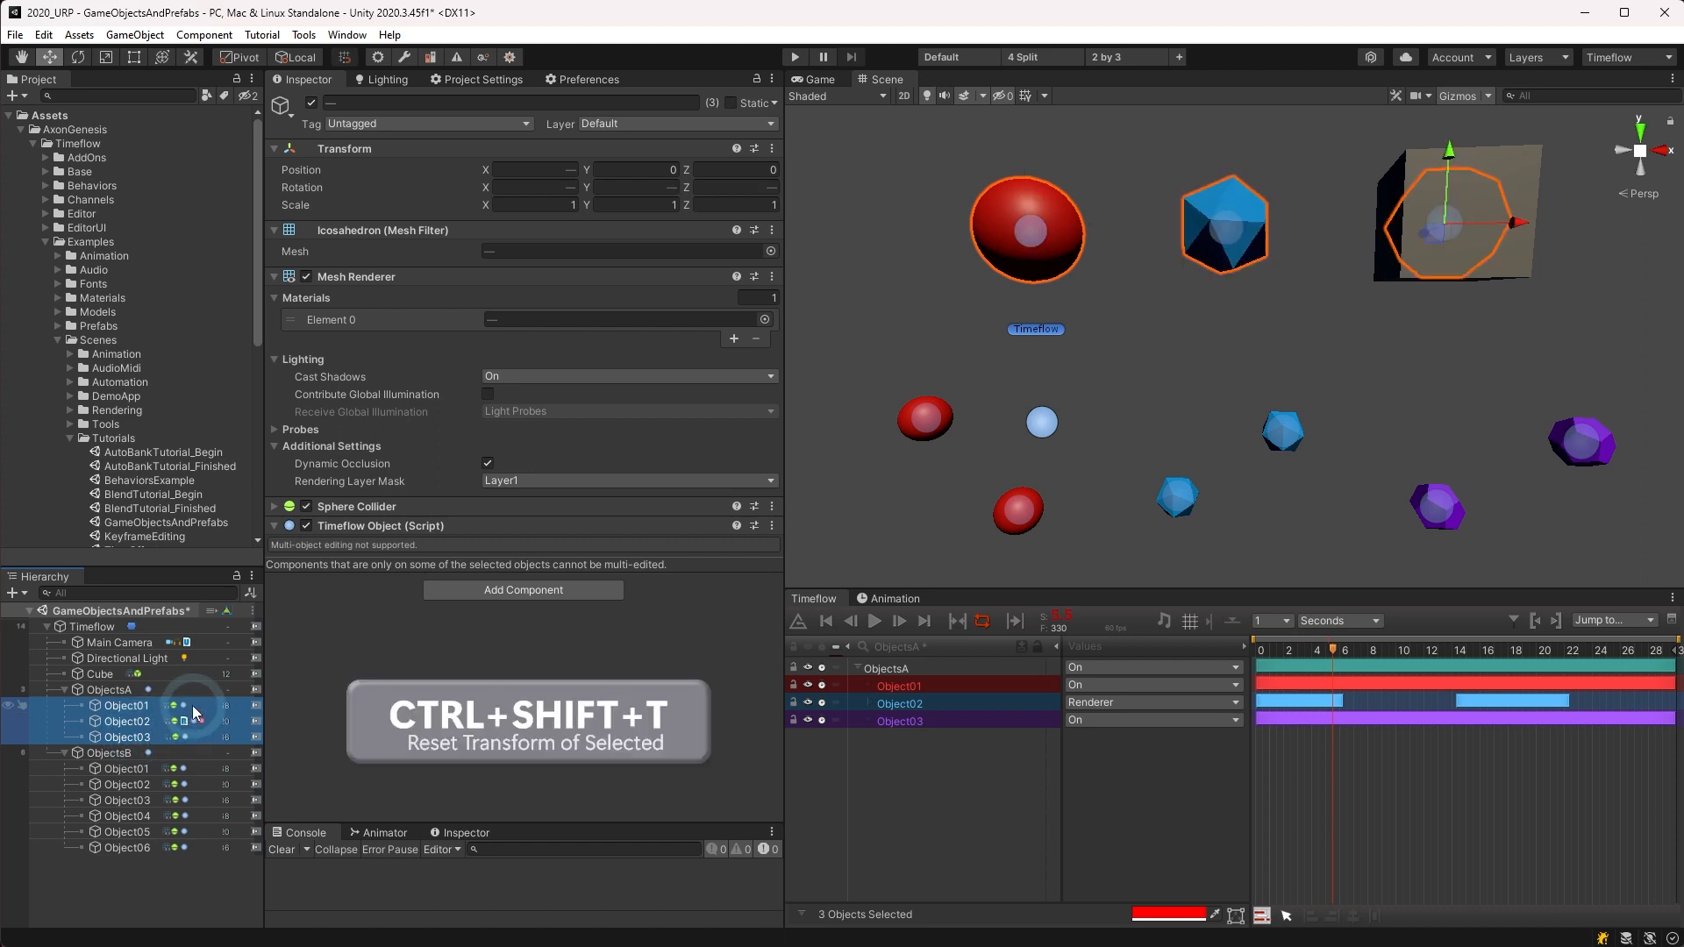
Step: Reset the three objects' transforms in Global handle mode, undo the reset, and return the handles to Local
click(299, 58)
key(ctrl+shift+t)
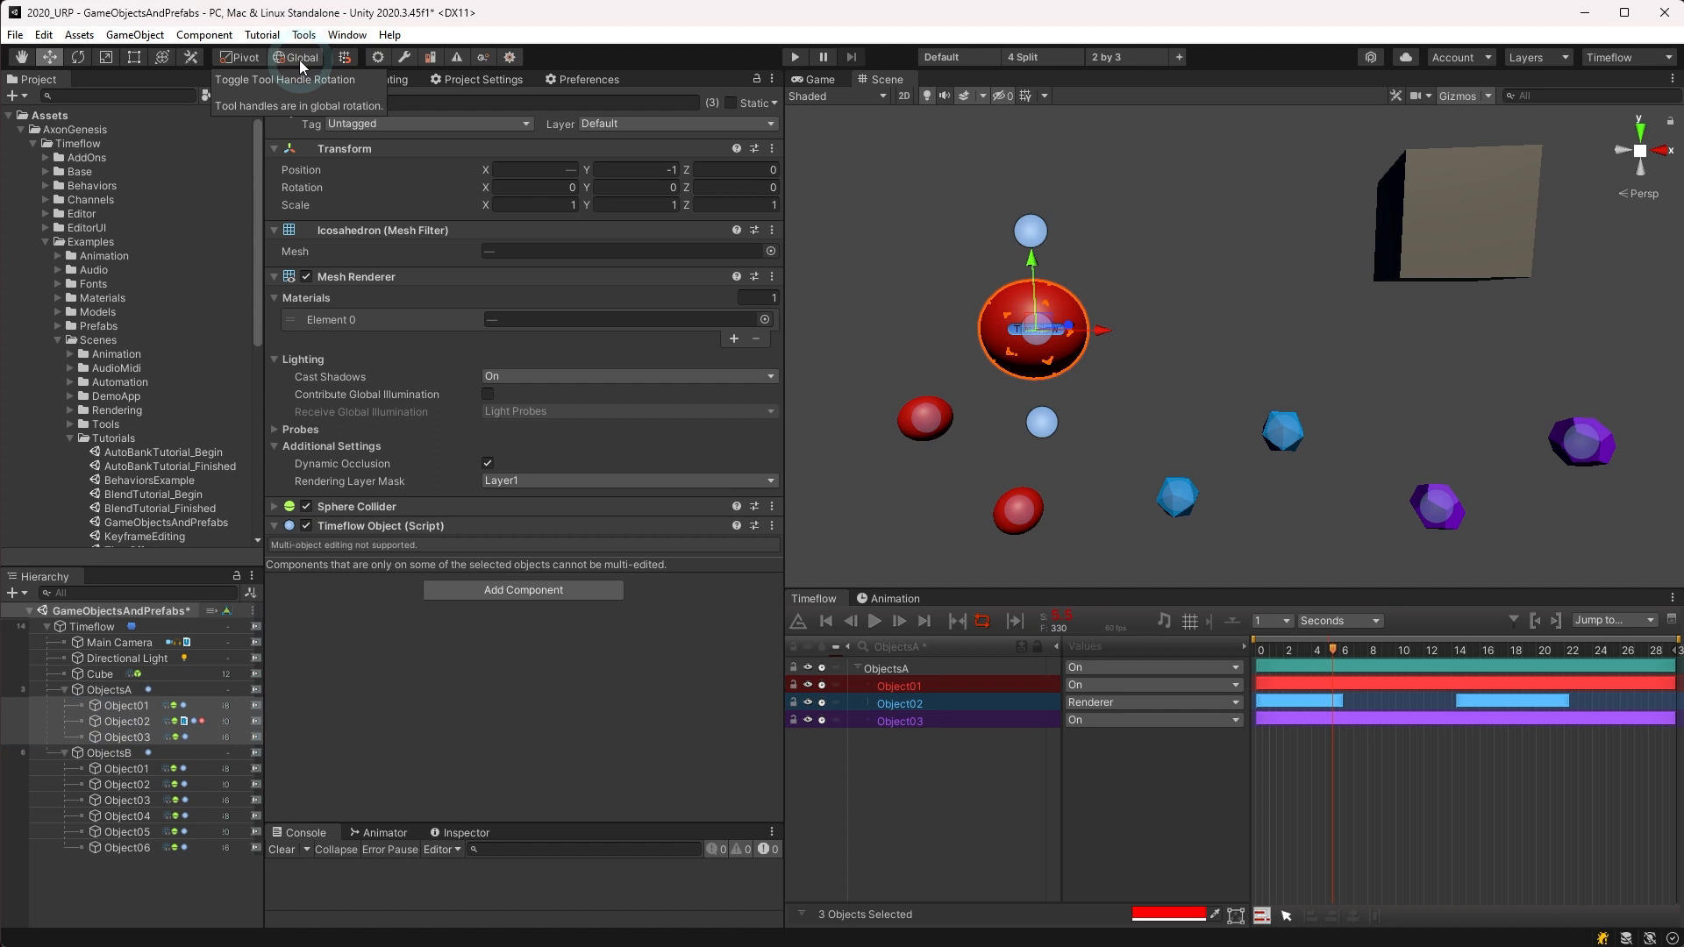
key(ctrl+z)
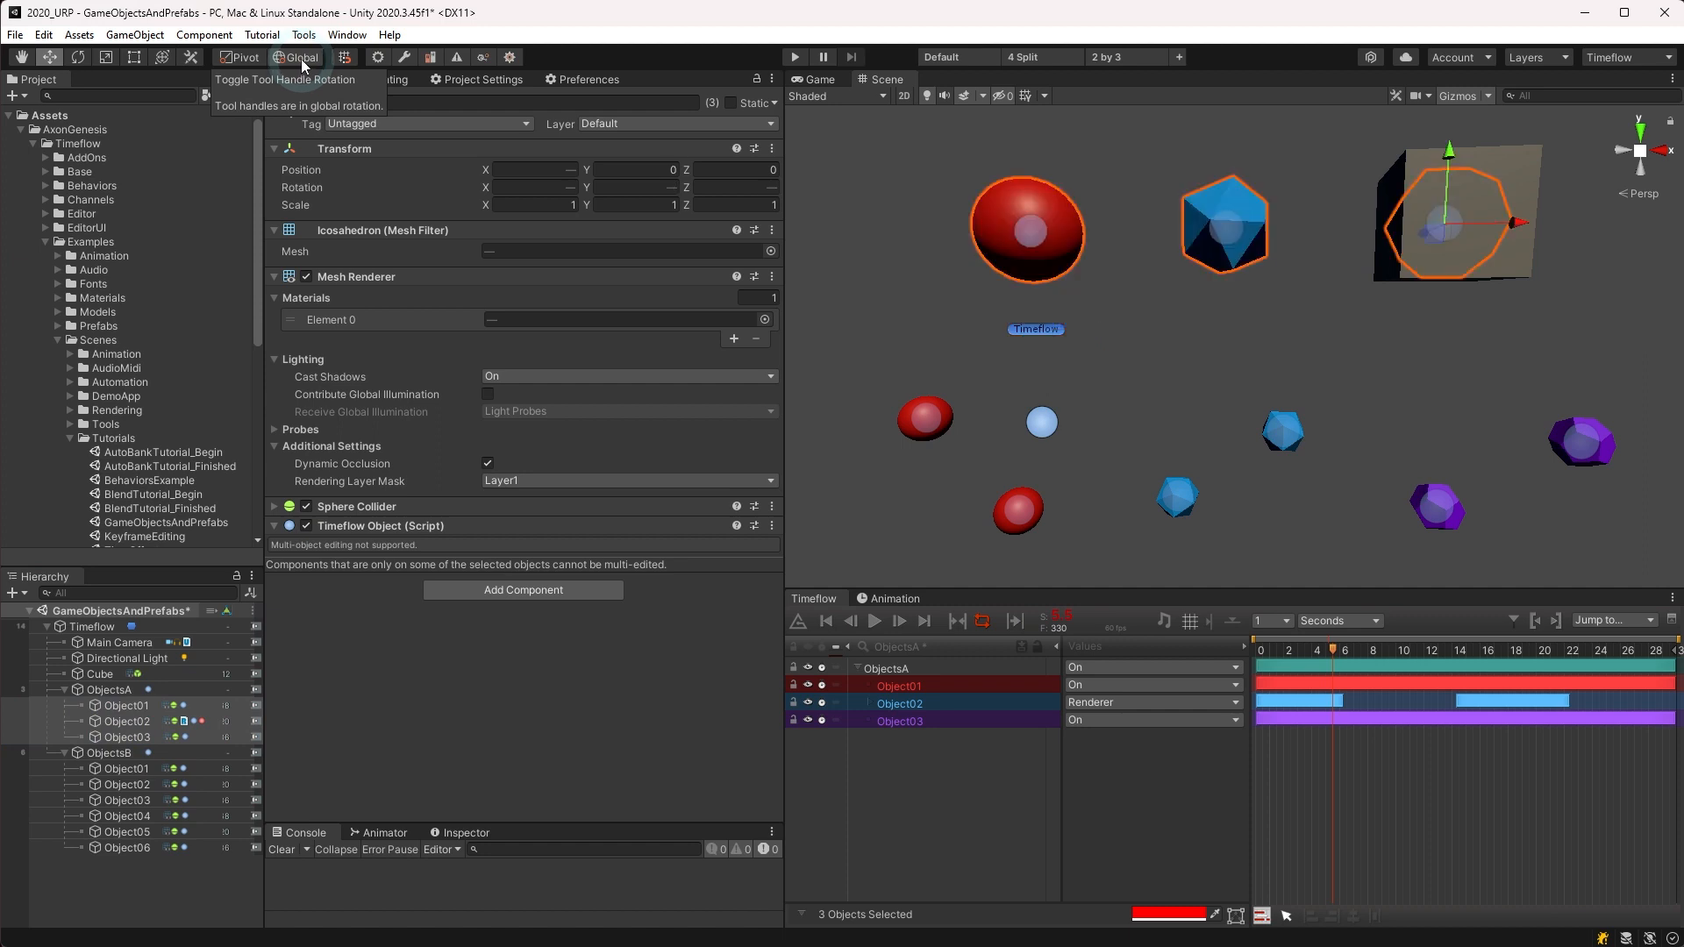
click(298, 58)
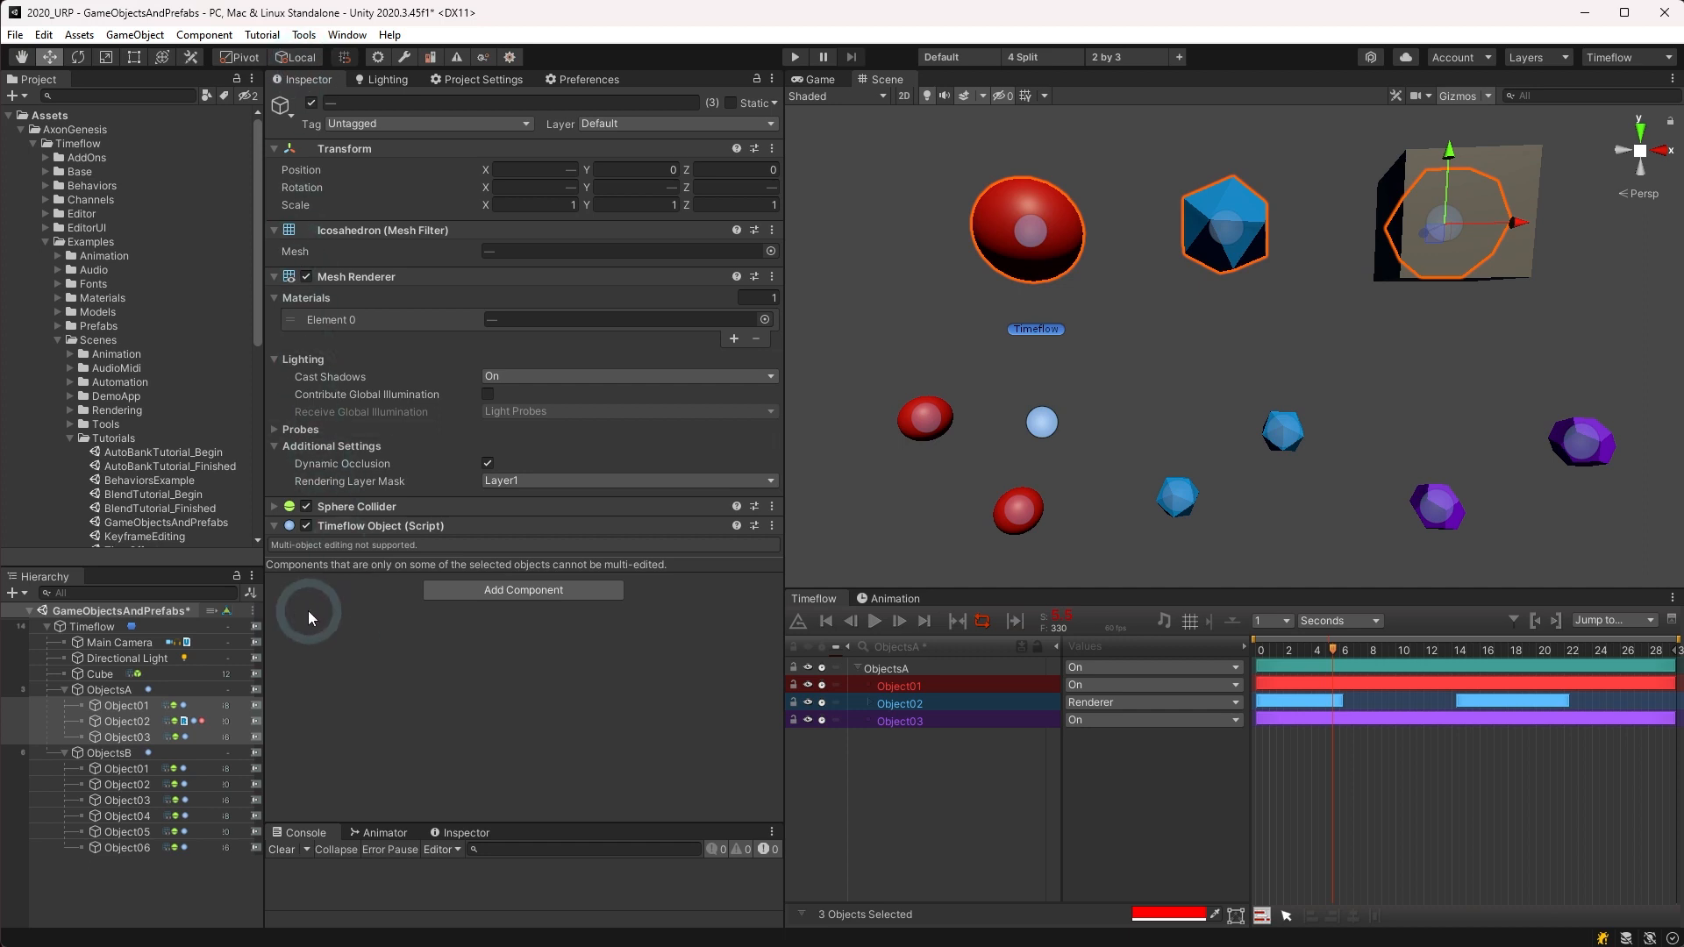
Step: Parent the Cube to Object01 under ObjectsA, reset its transform, and move it back out above ObjectsA in the Hierarchy
drag(93, 679, 114, 705)
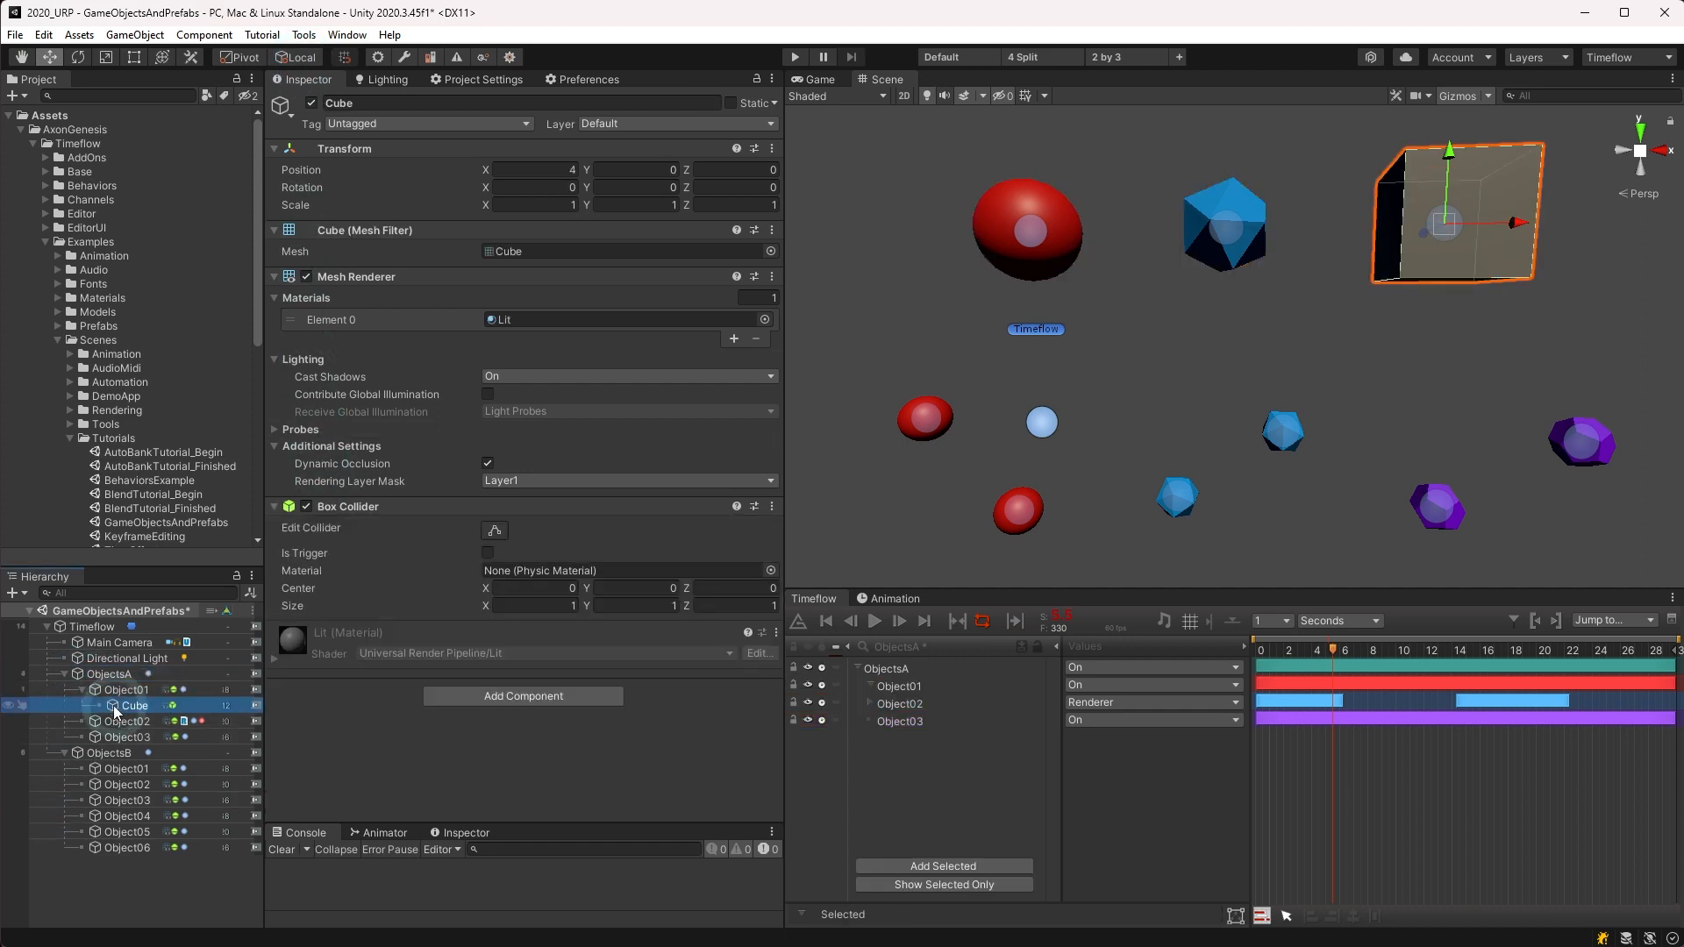
drag(112, 706, 109, 670)
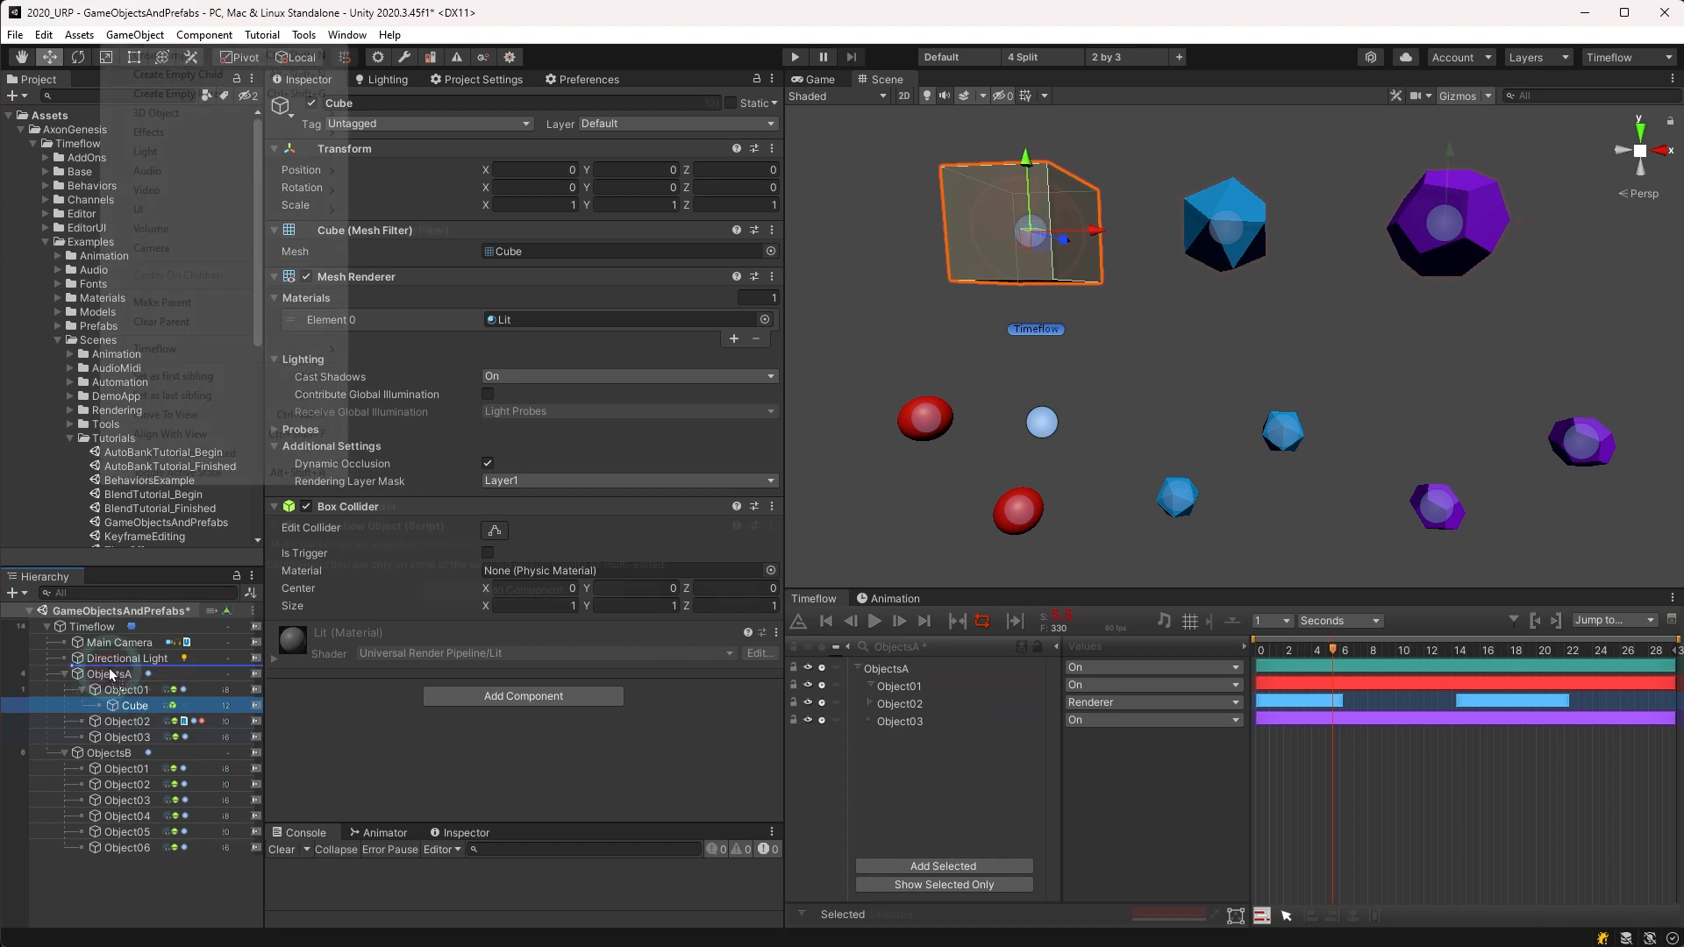
drag(109, 671, 107, 668)
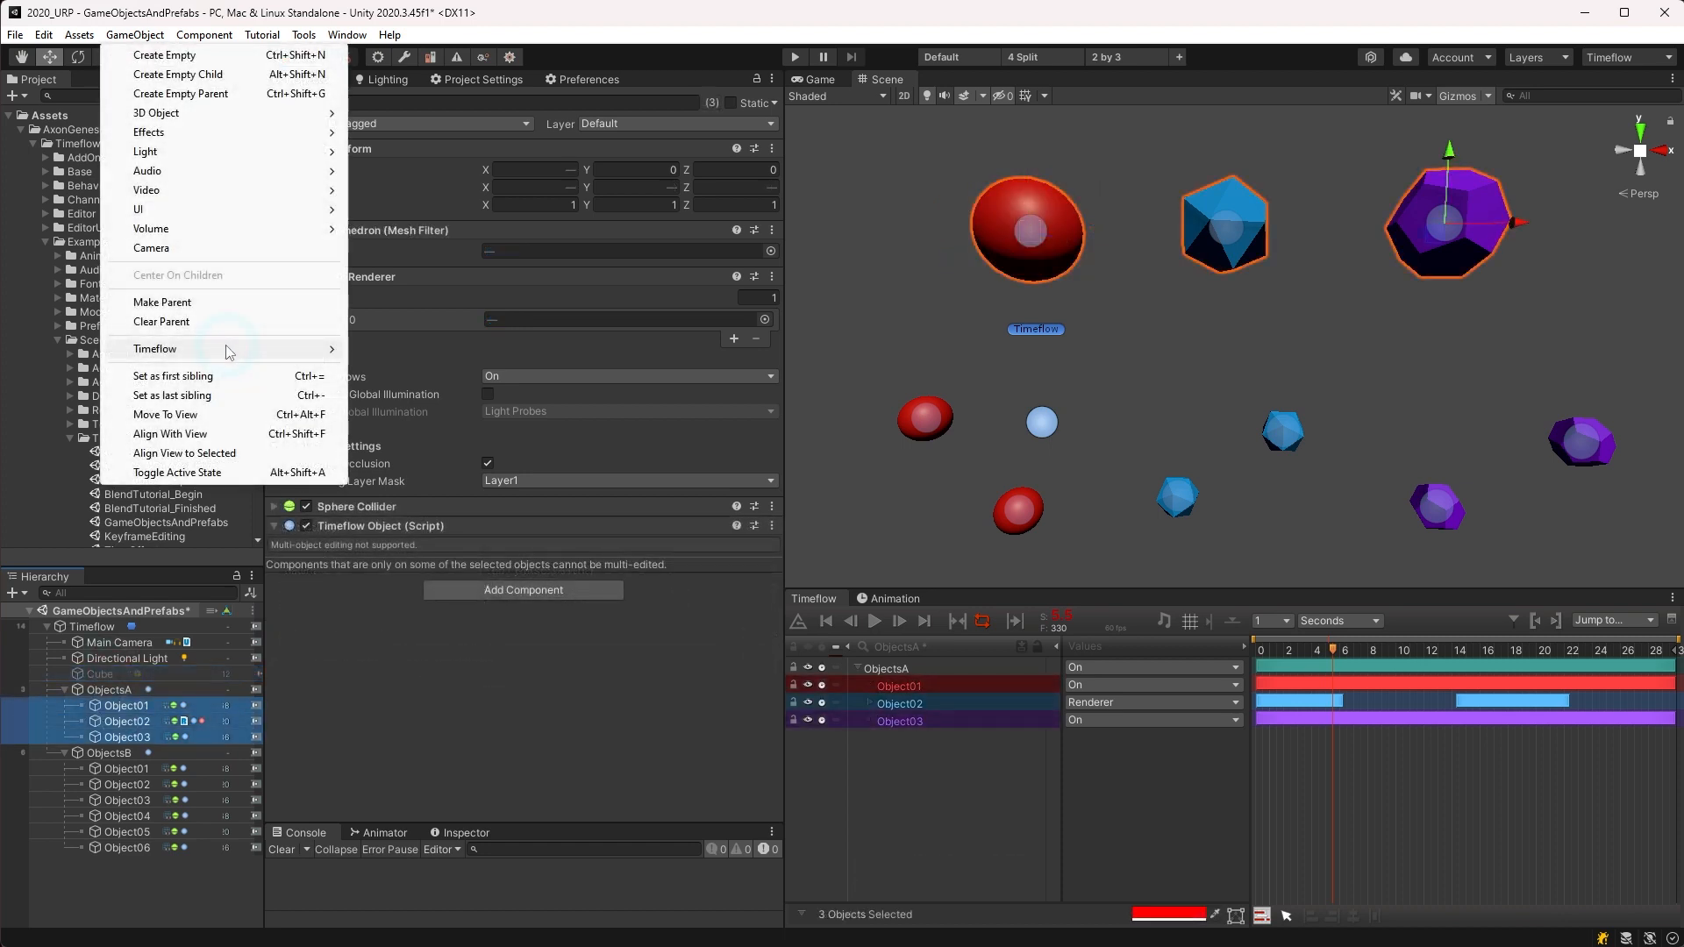
Step: Copy the transforms of Object01 to Object03 under ObjectsA and paste them onto Object01 to Object06 under ObjectsB
mouse_move(237, 349)
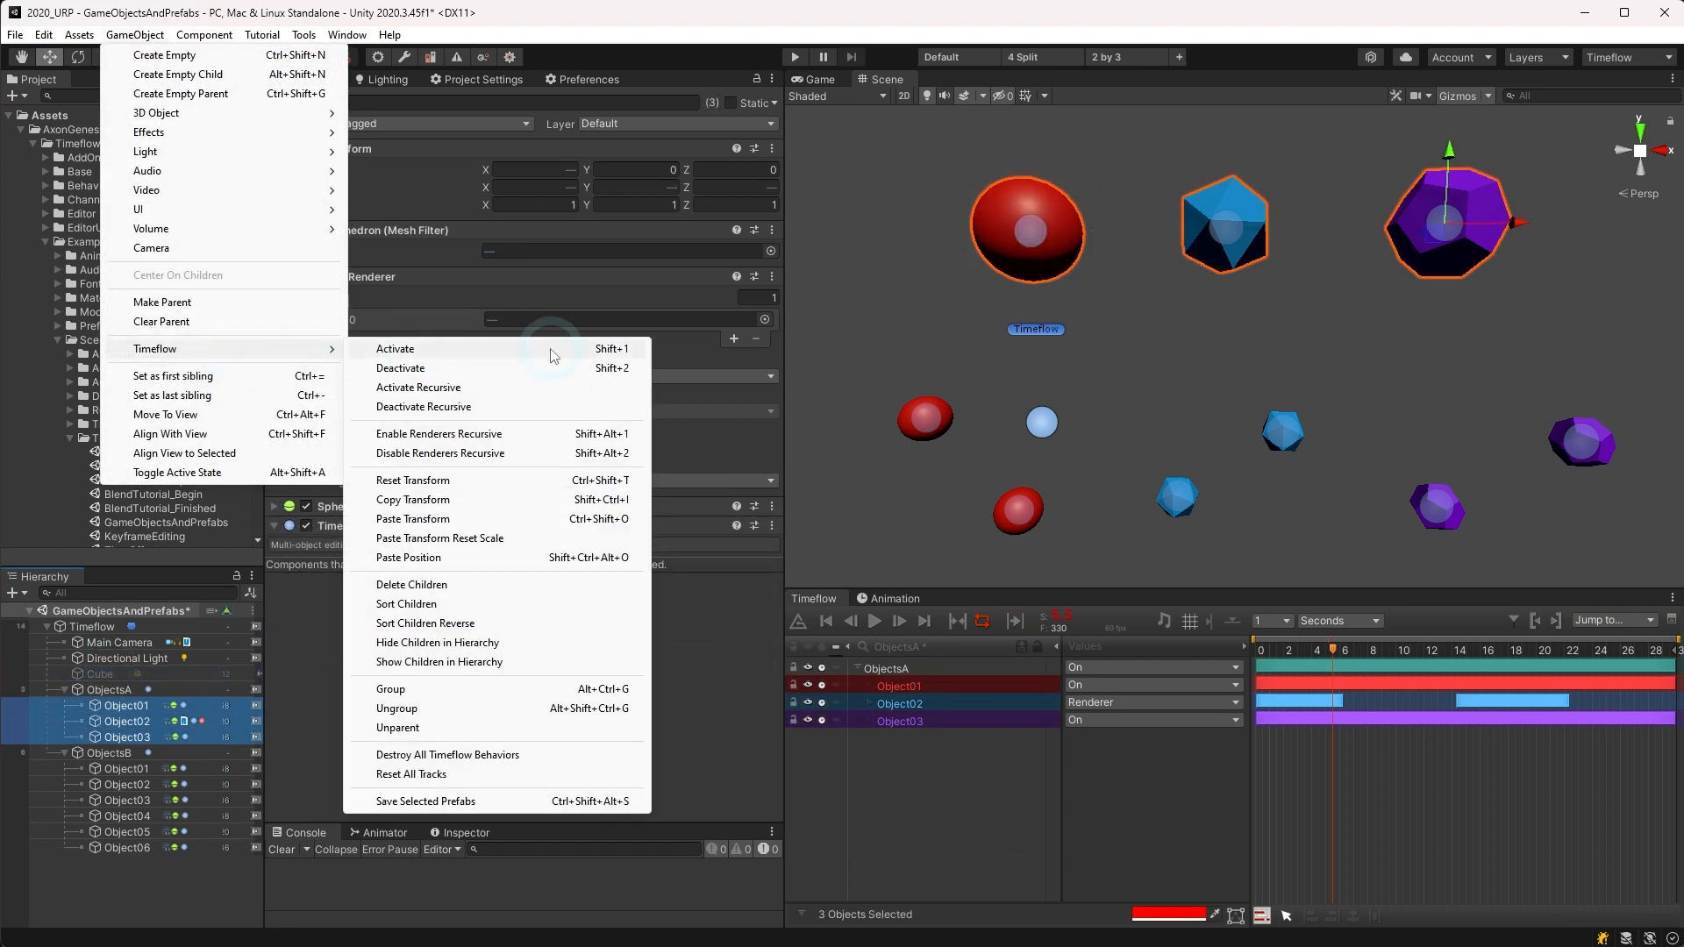
click(529, 506)
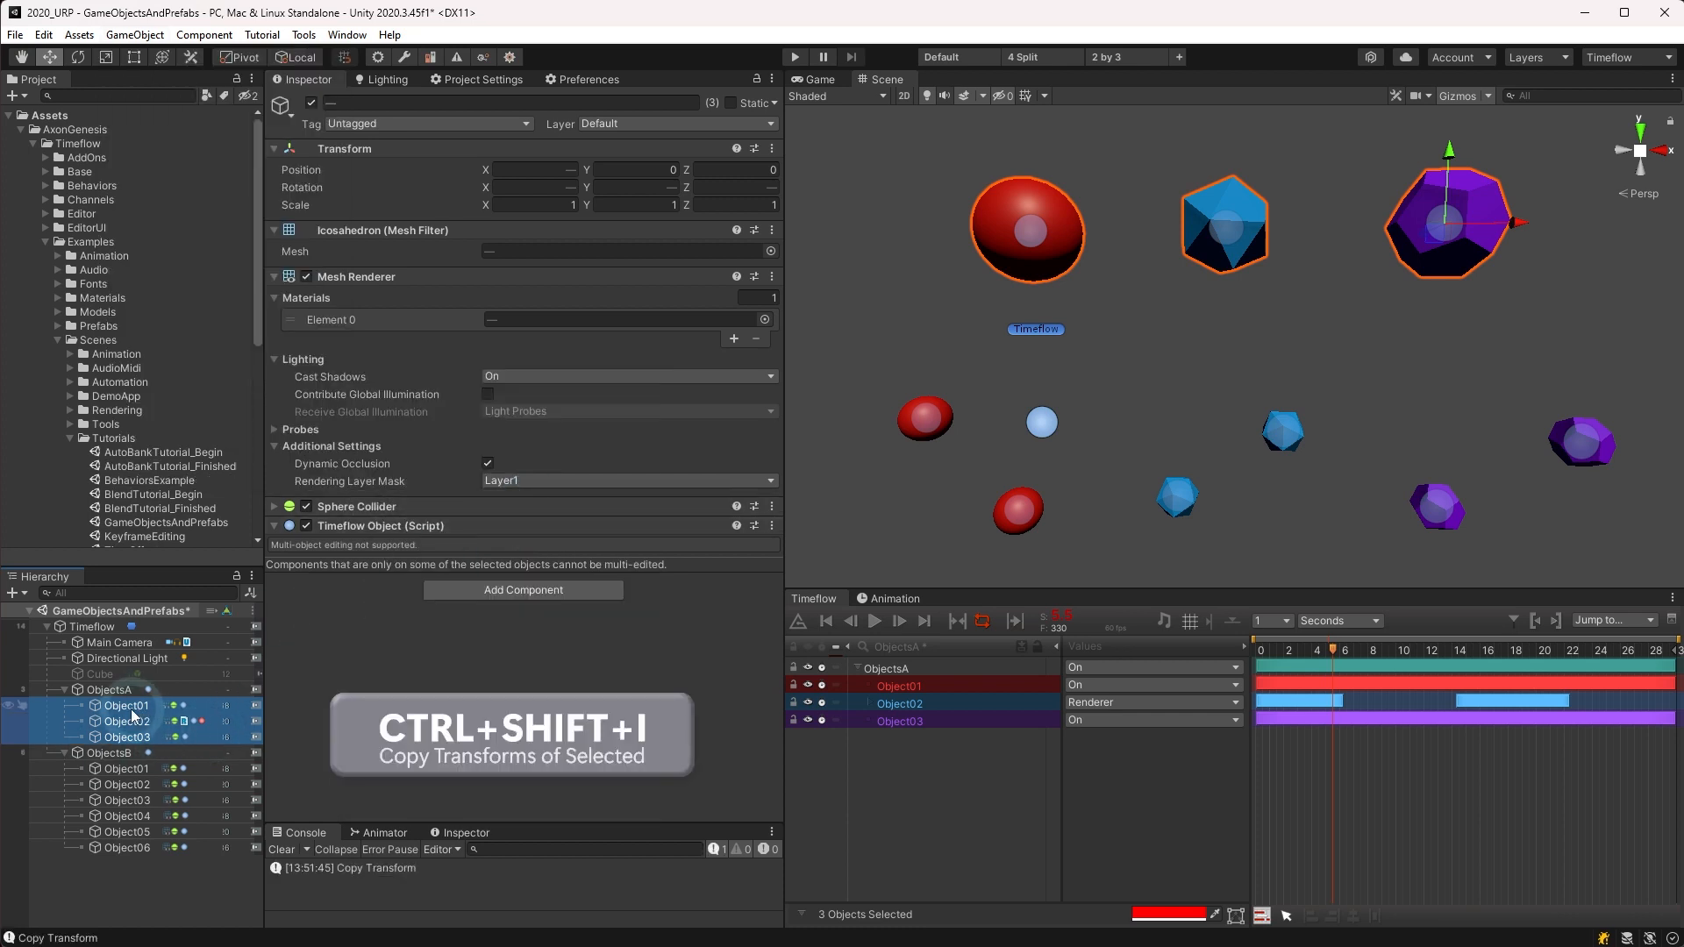
click(126, 770)
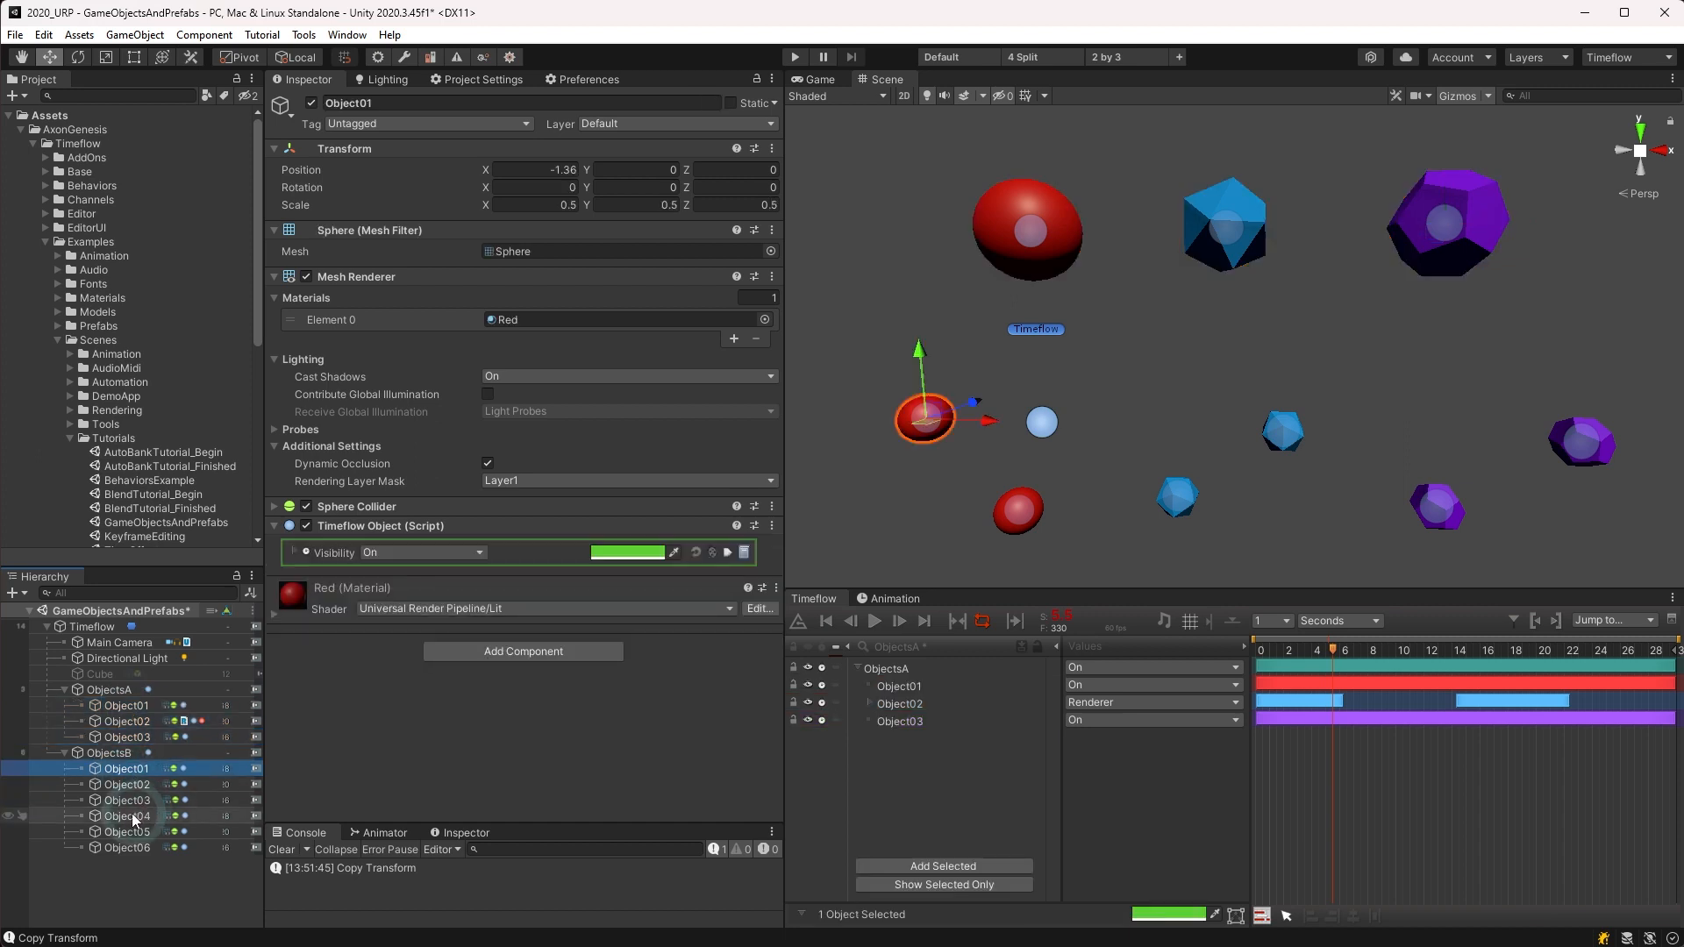
shift+click(129, 849)
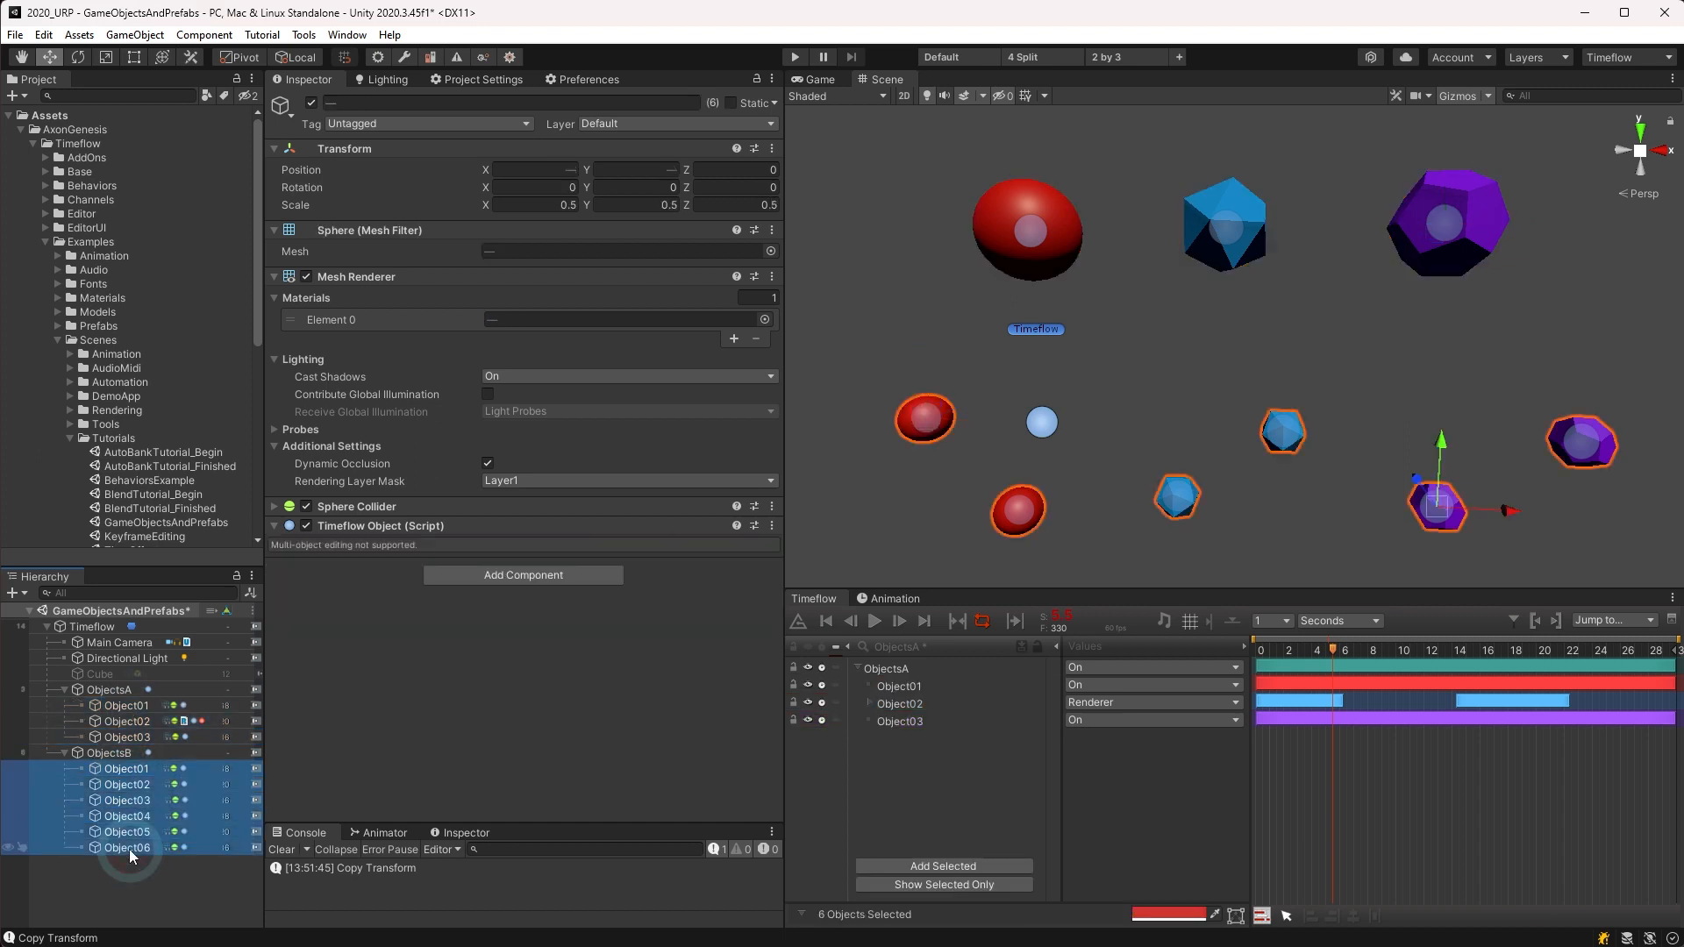
key(ctrl+shift+o)
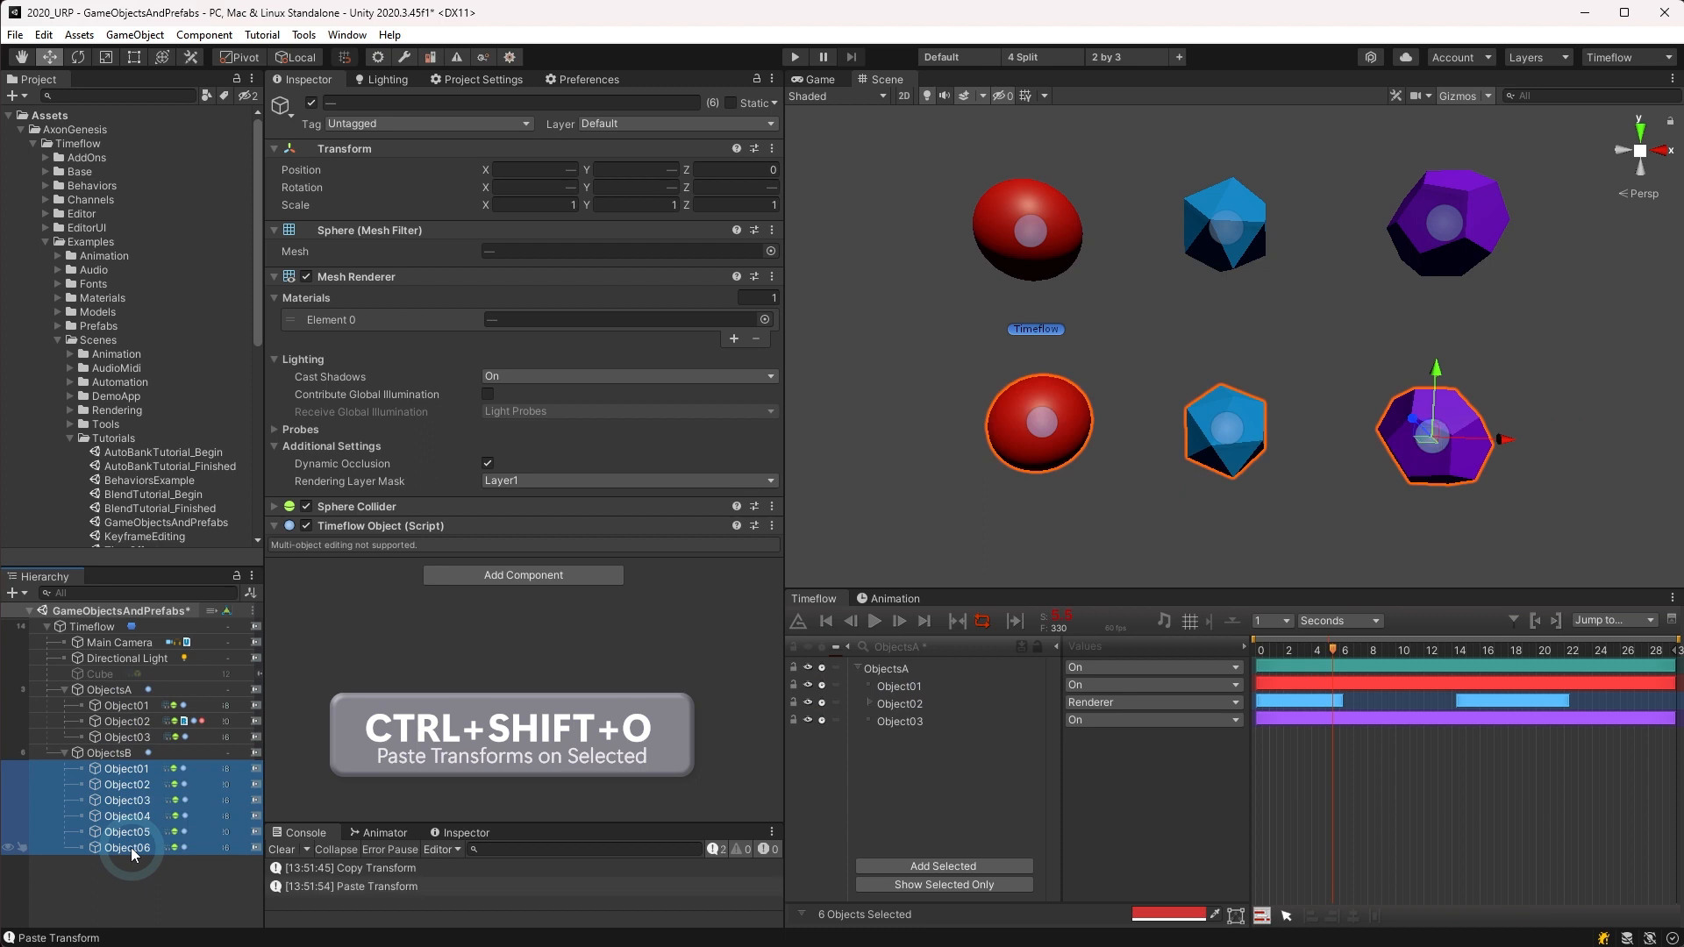
Step: Inspect the pasted transforms of the objects under ObjectsB one by one, ending on Object06
click(126, 775)
key(Down)
key(Down)
key(Down)
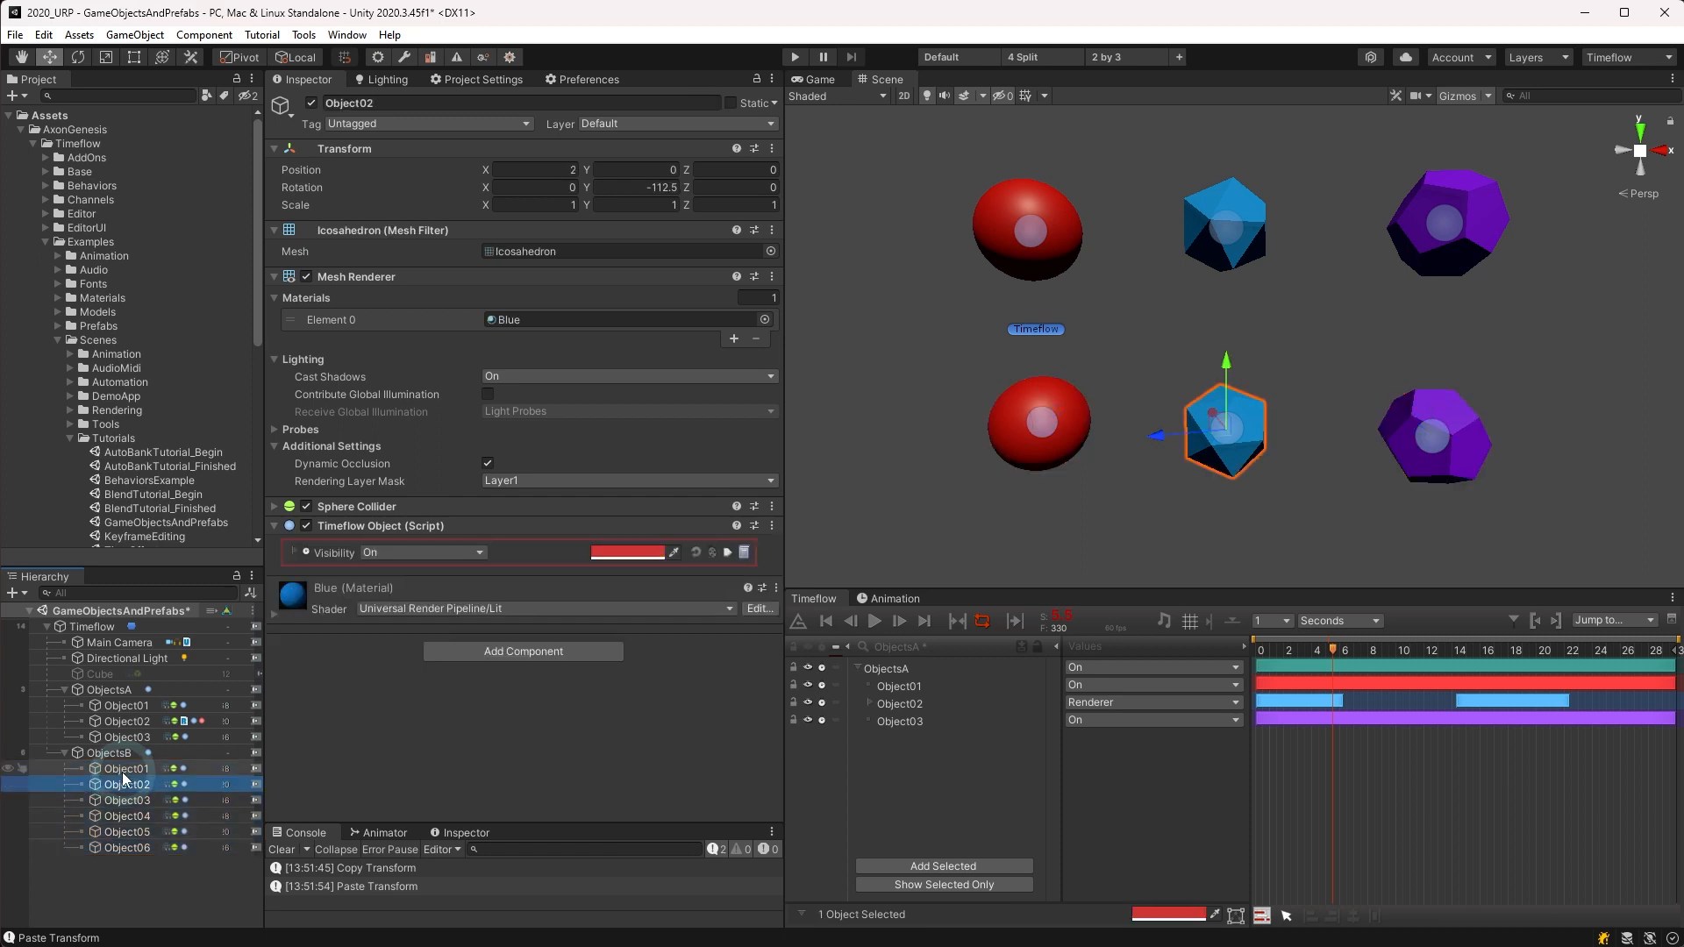
key(Down)
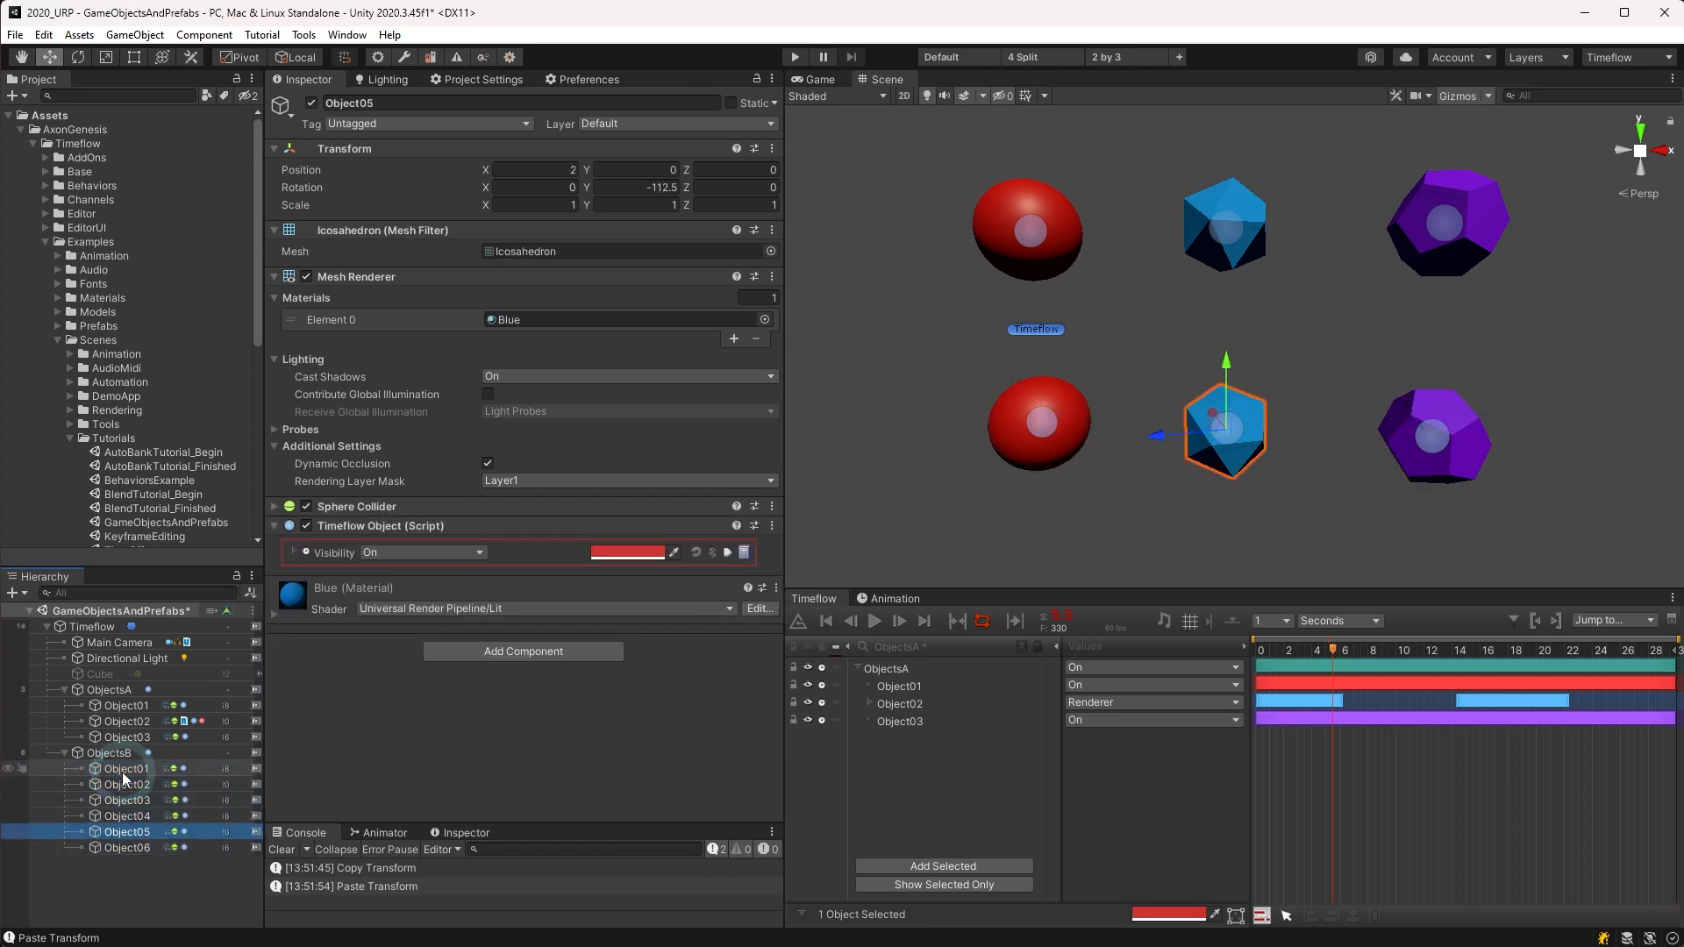
key(Down)
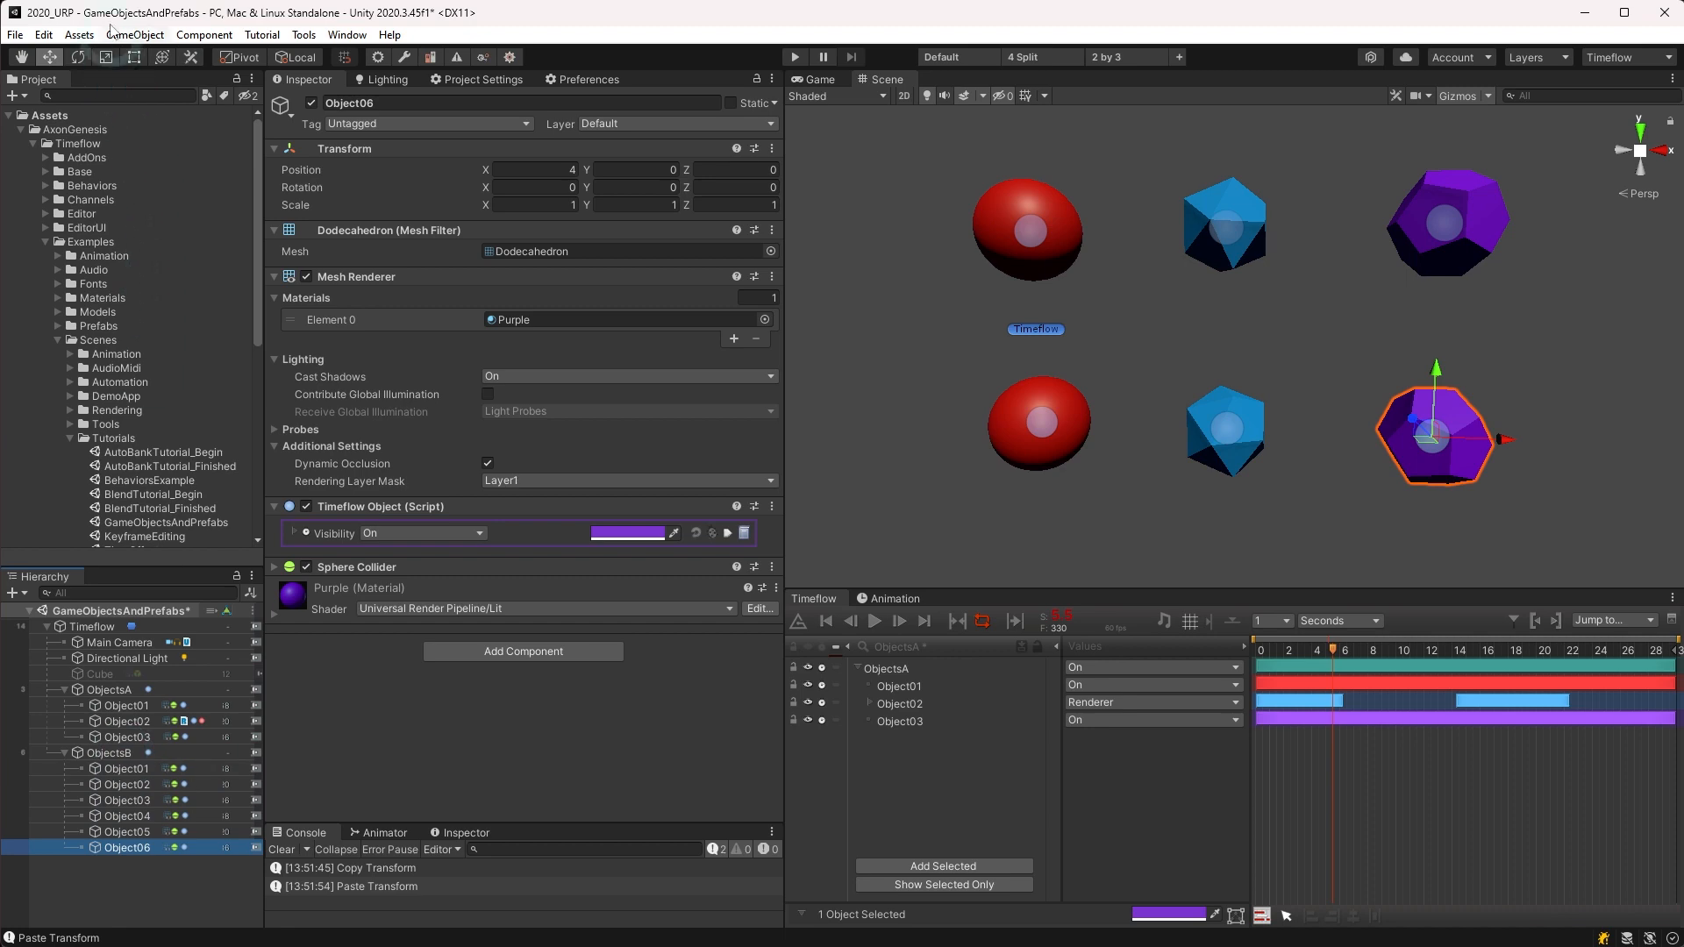
Step: Apply Paste Transform Reset Scale to Object06 under ObjectsB, and undo the paste
click(136, 37)
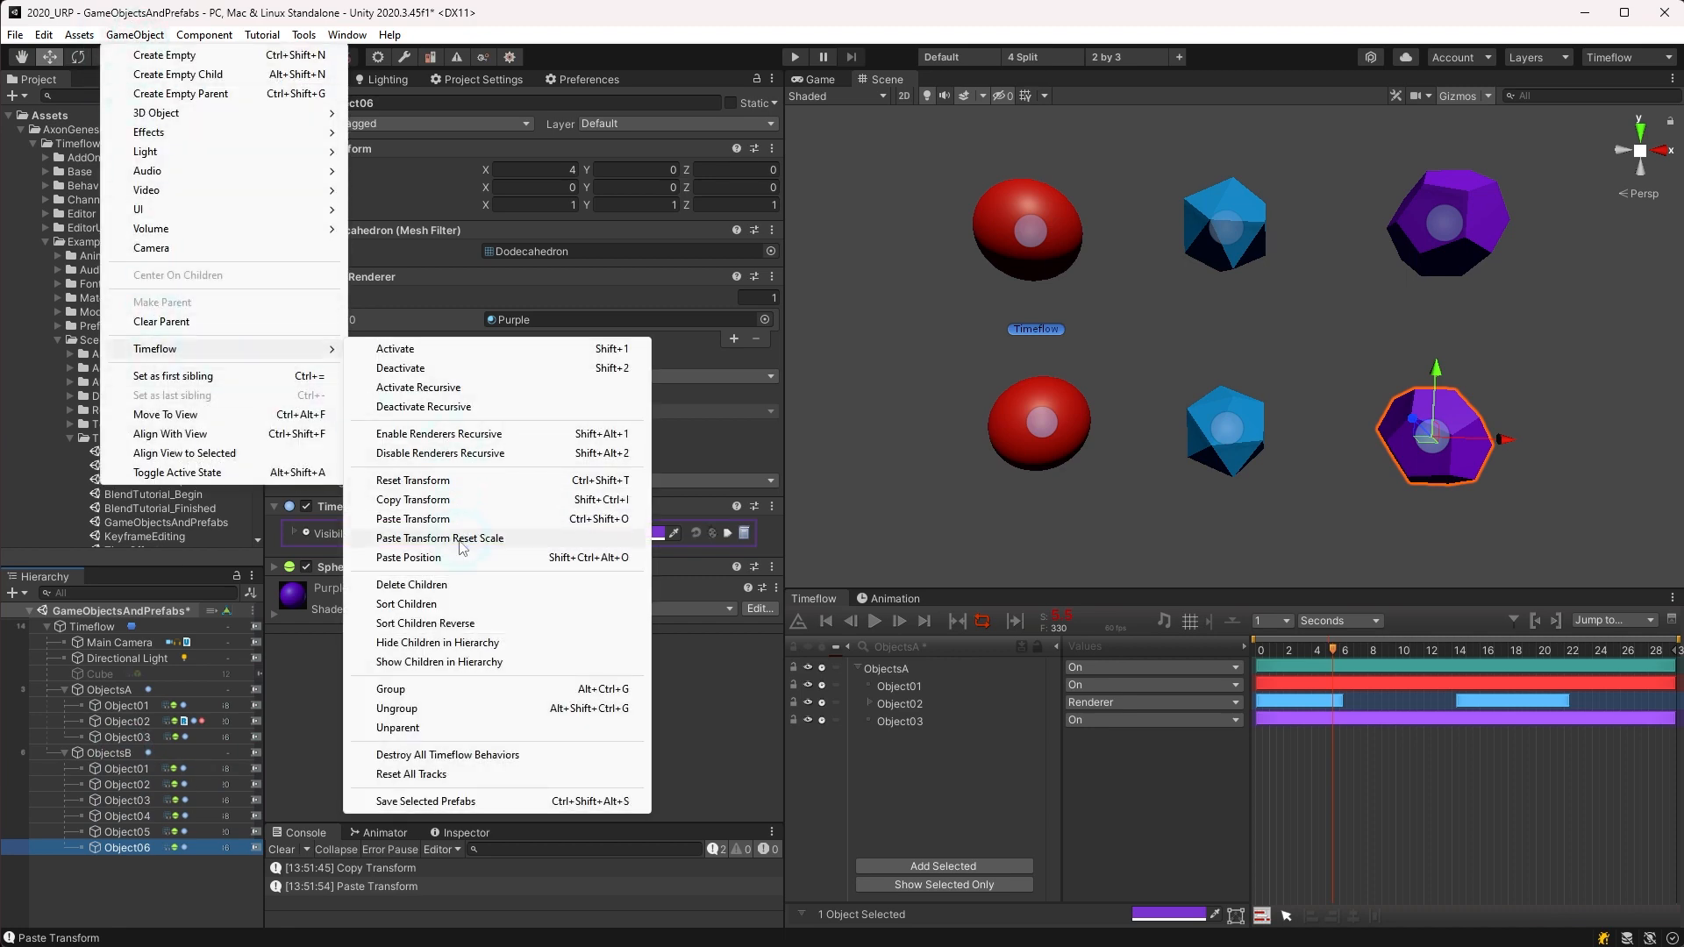
click(440, 539)
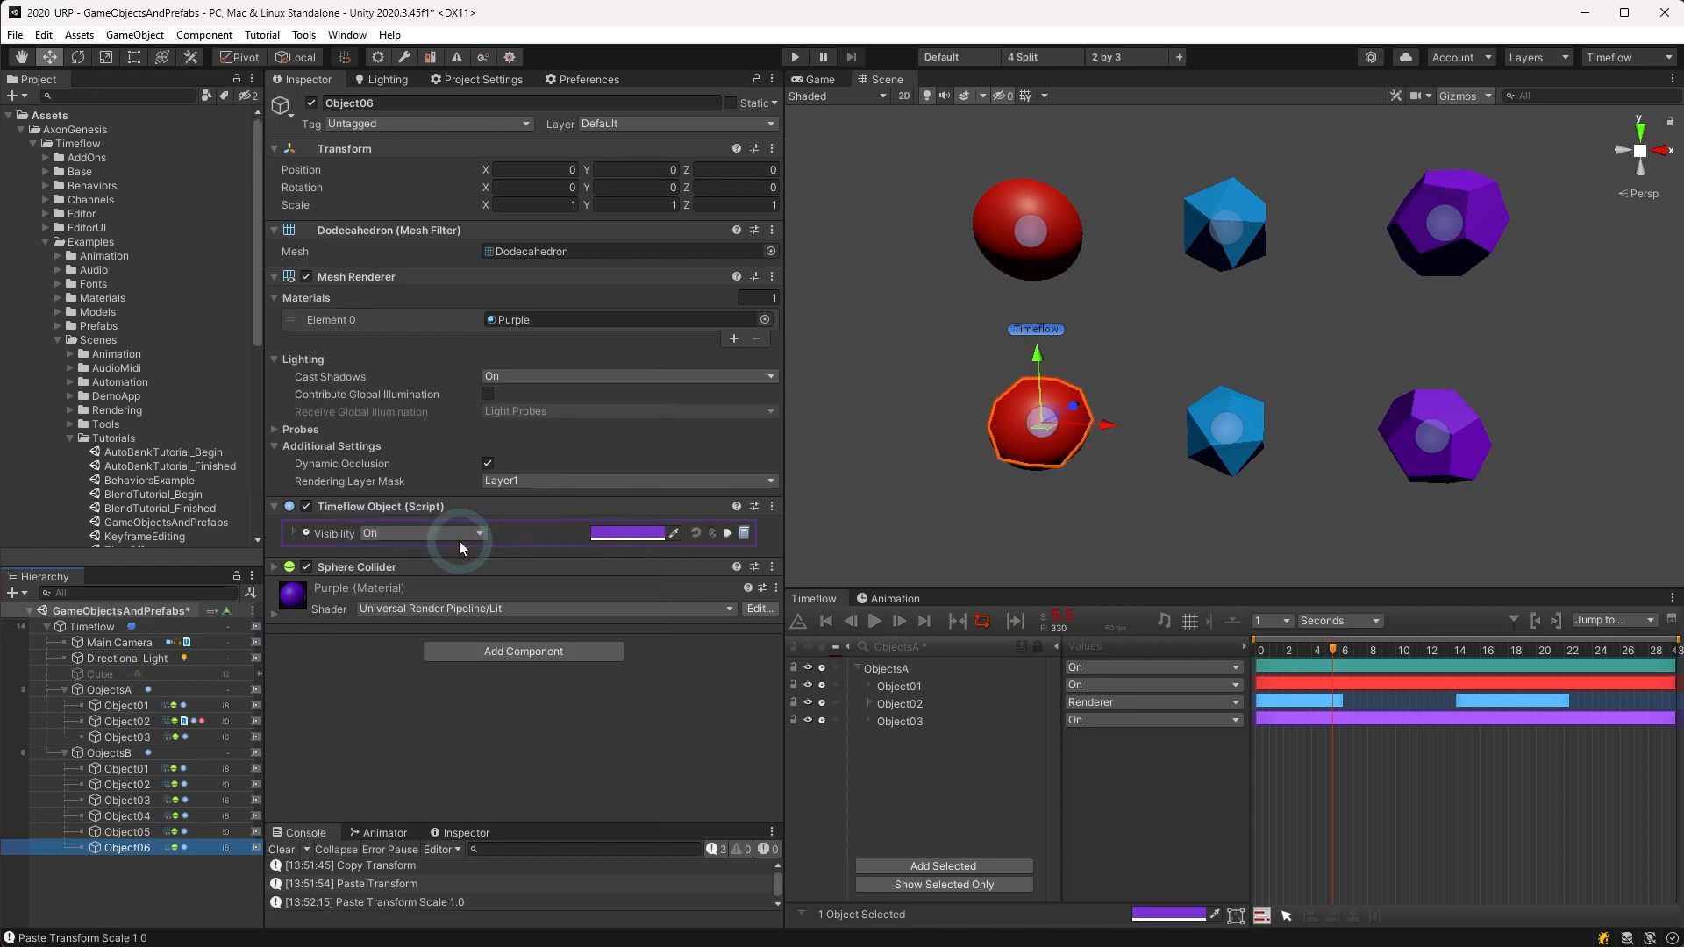
key(ctrl+z)
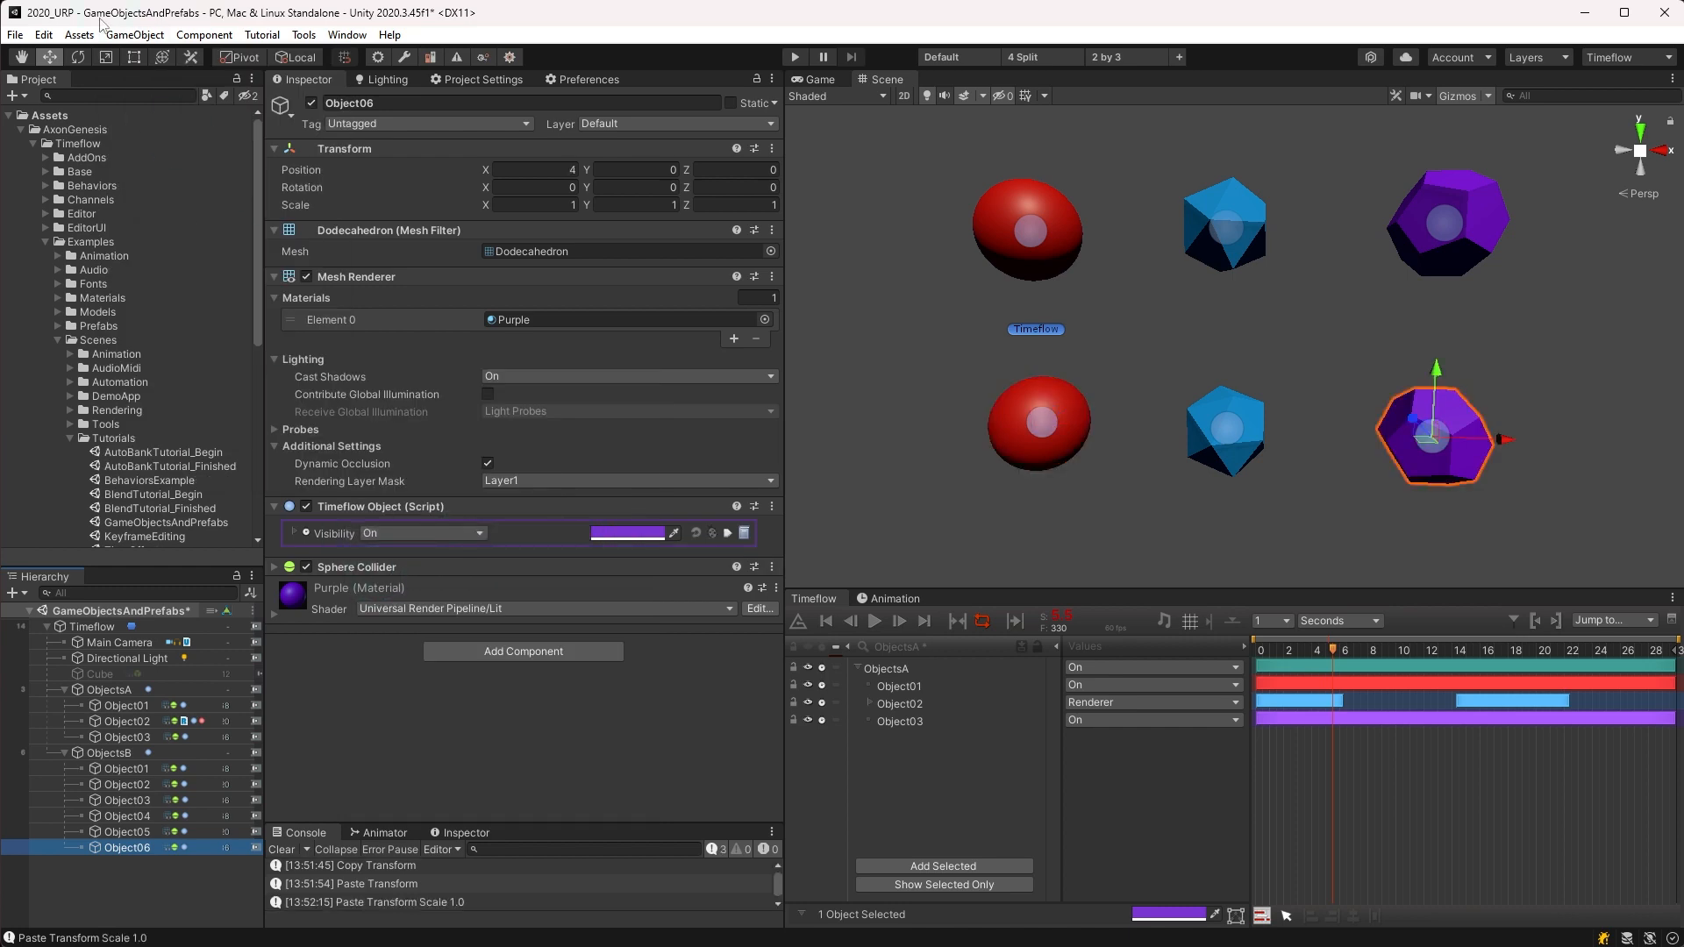
Step: Paste only the copied position onto Object06 under ObjectsB with the Timeflow Paste Position command
click(135, 35)
mouse_move(204, 350)
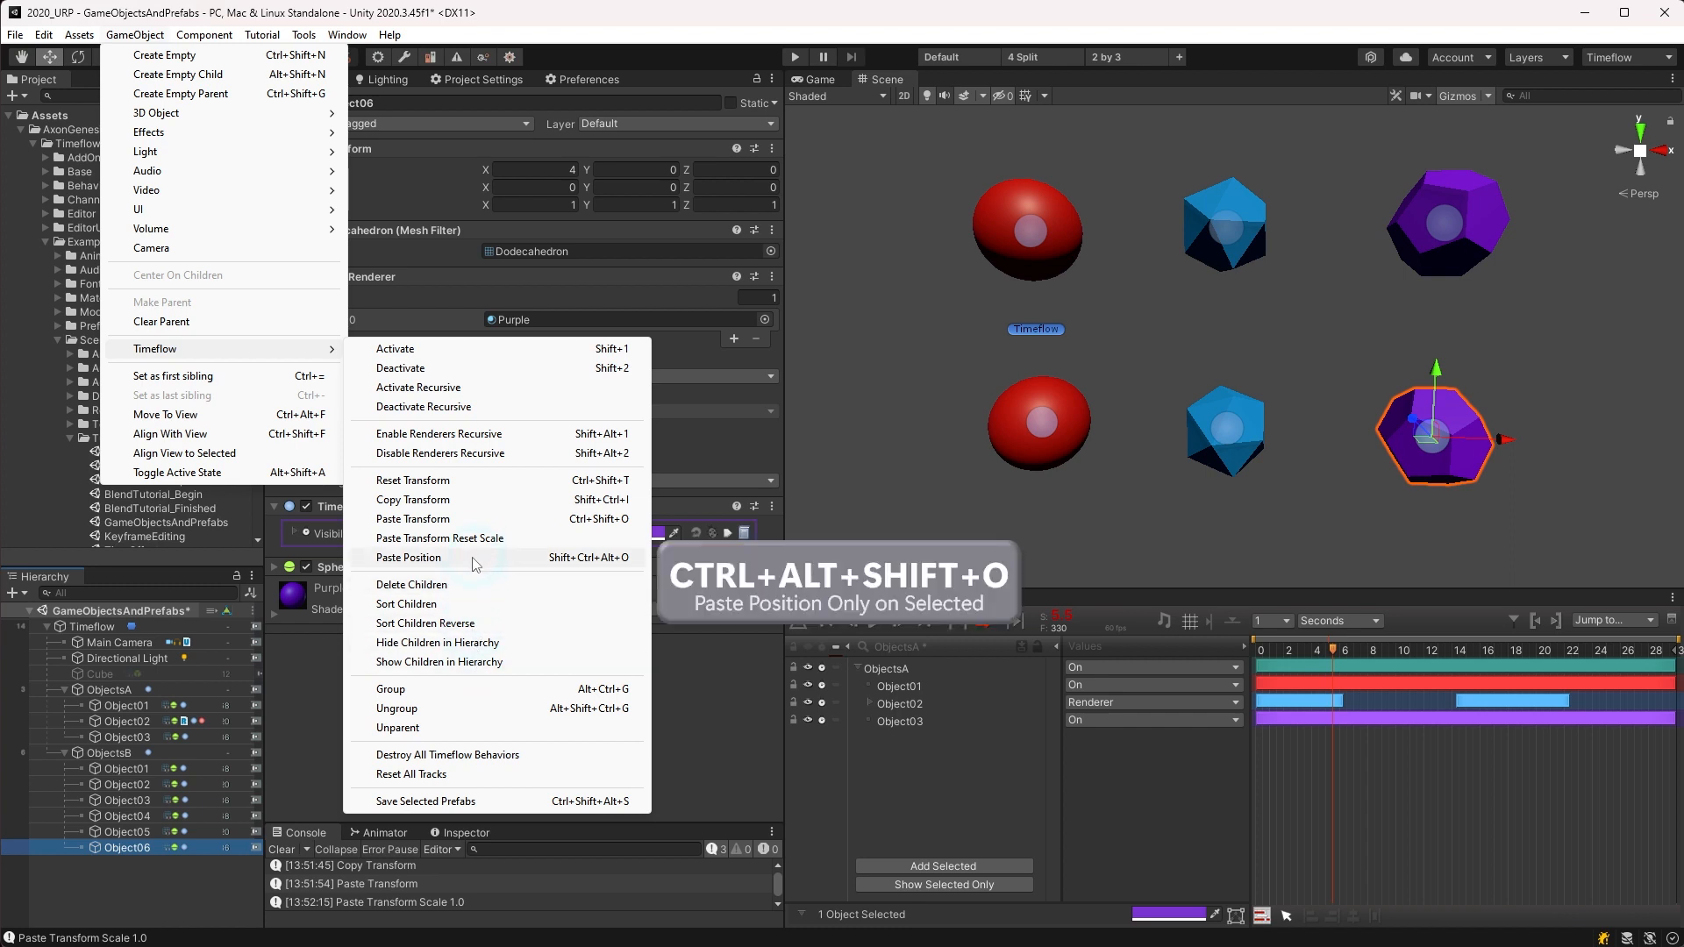
click(475, 559)
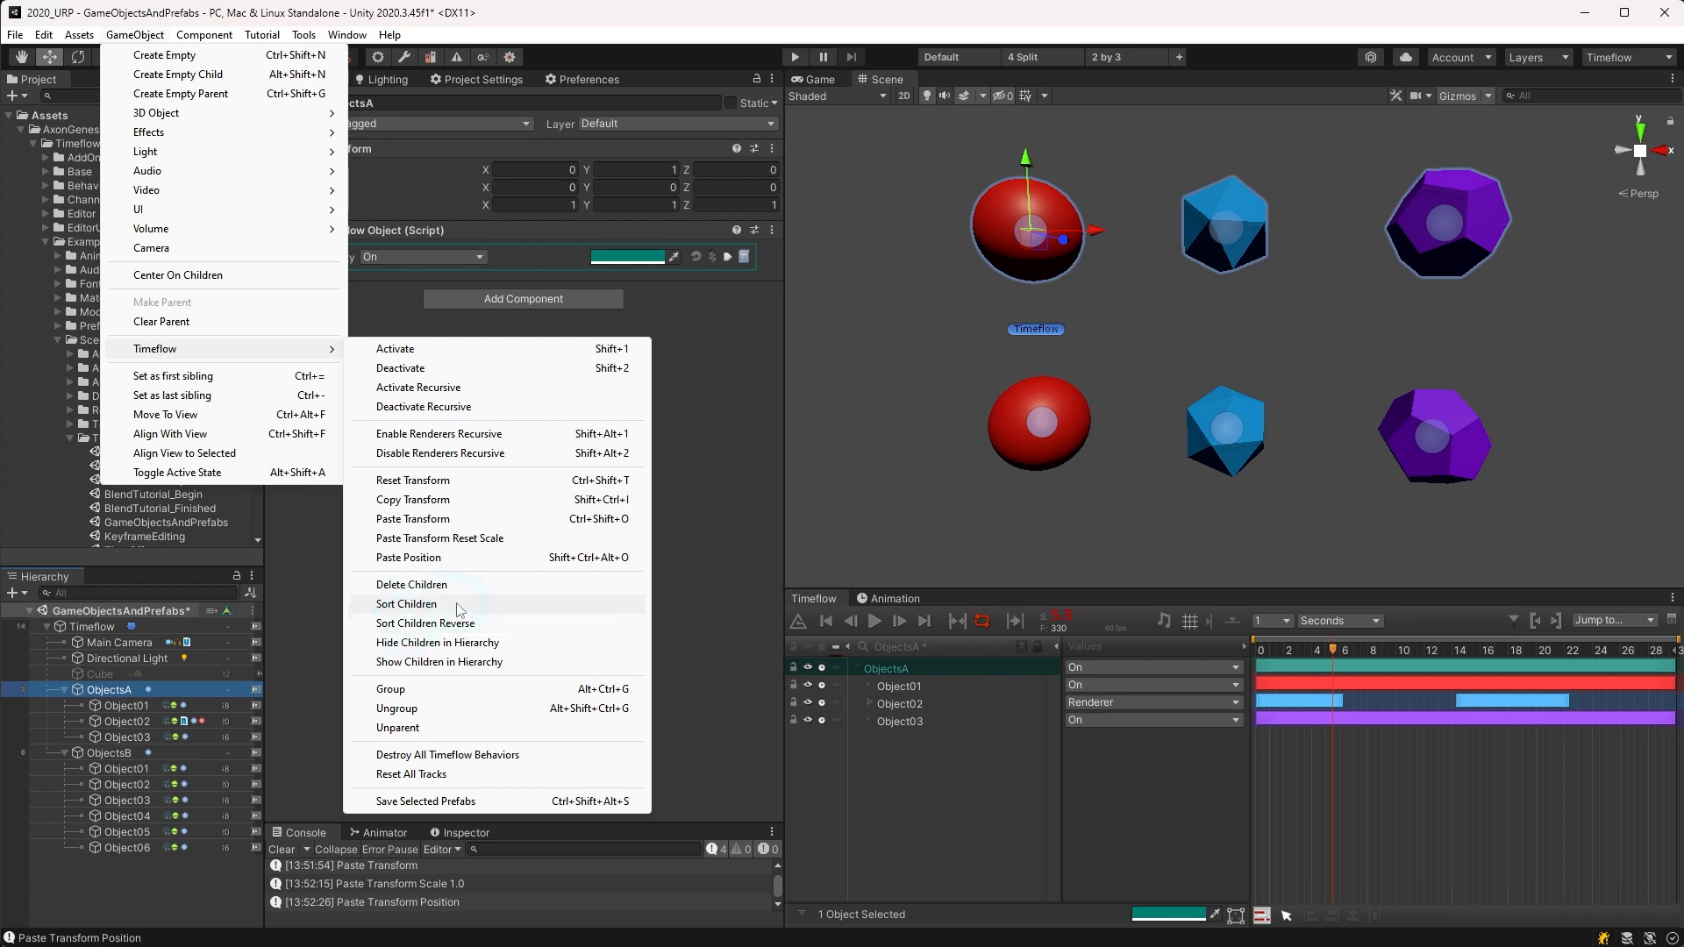
Step: Sort the children of ObjectsA in reverse order, and sort them back into ascending order
click(496, 624)
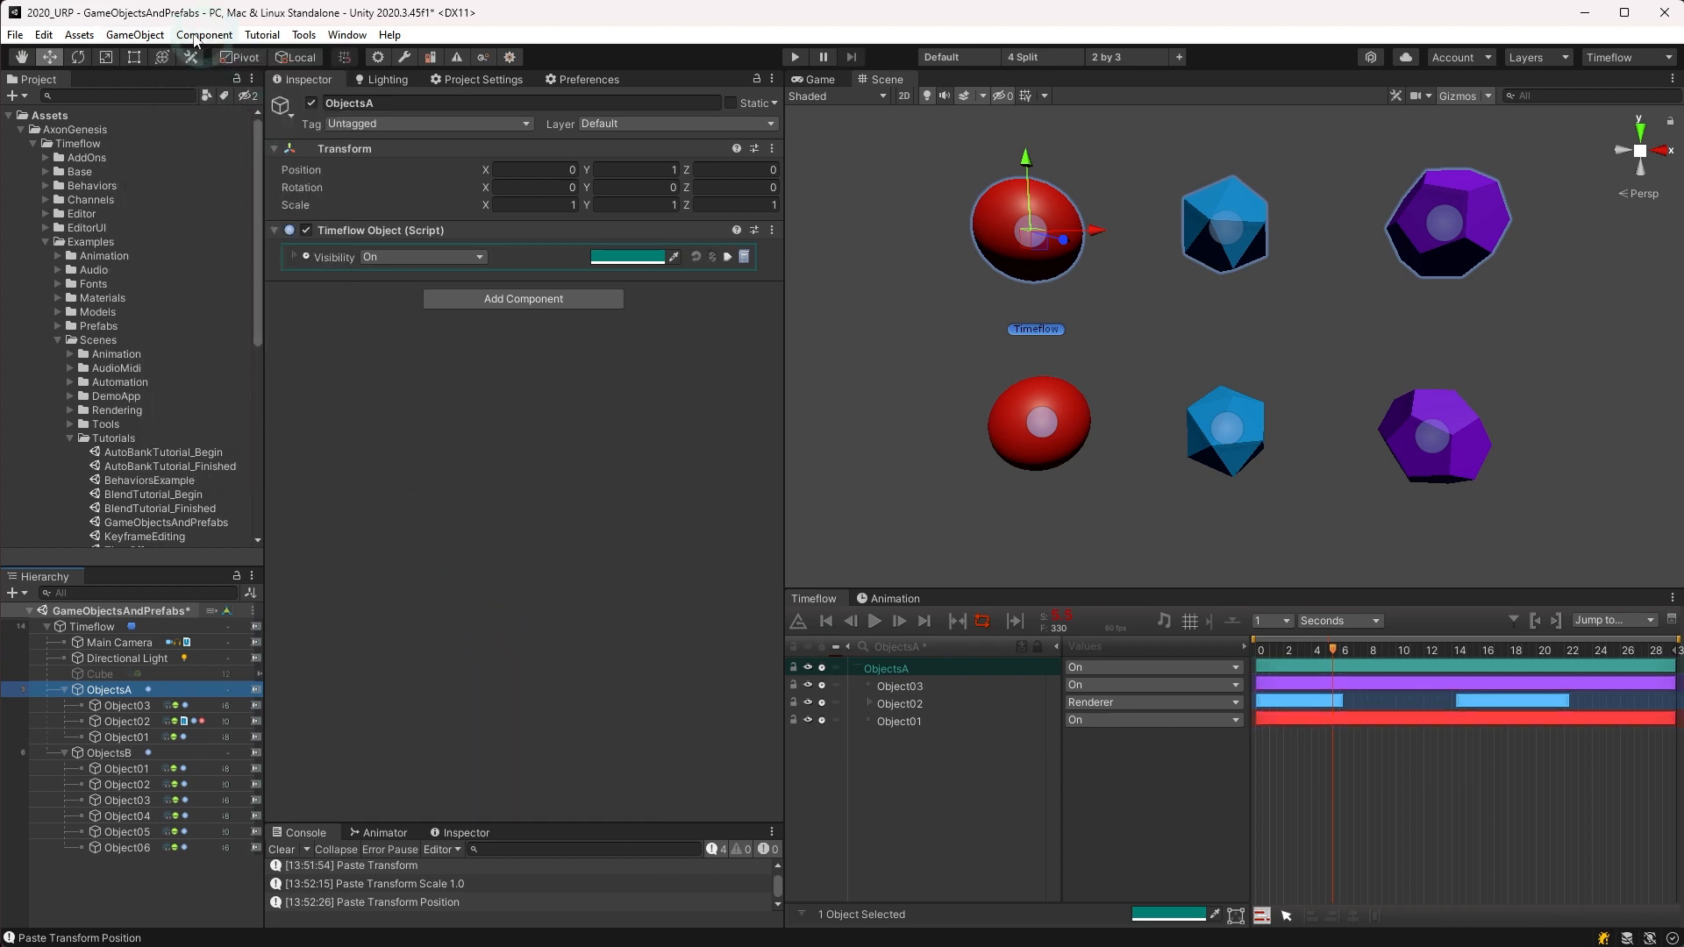
click(136, 35)
mouse_move(237, 350)
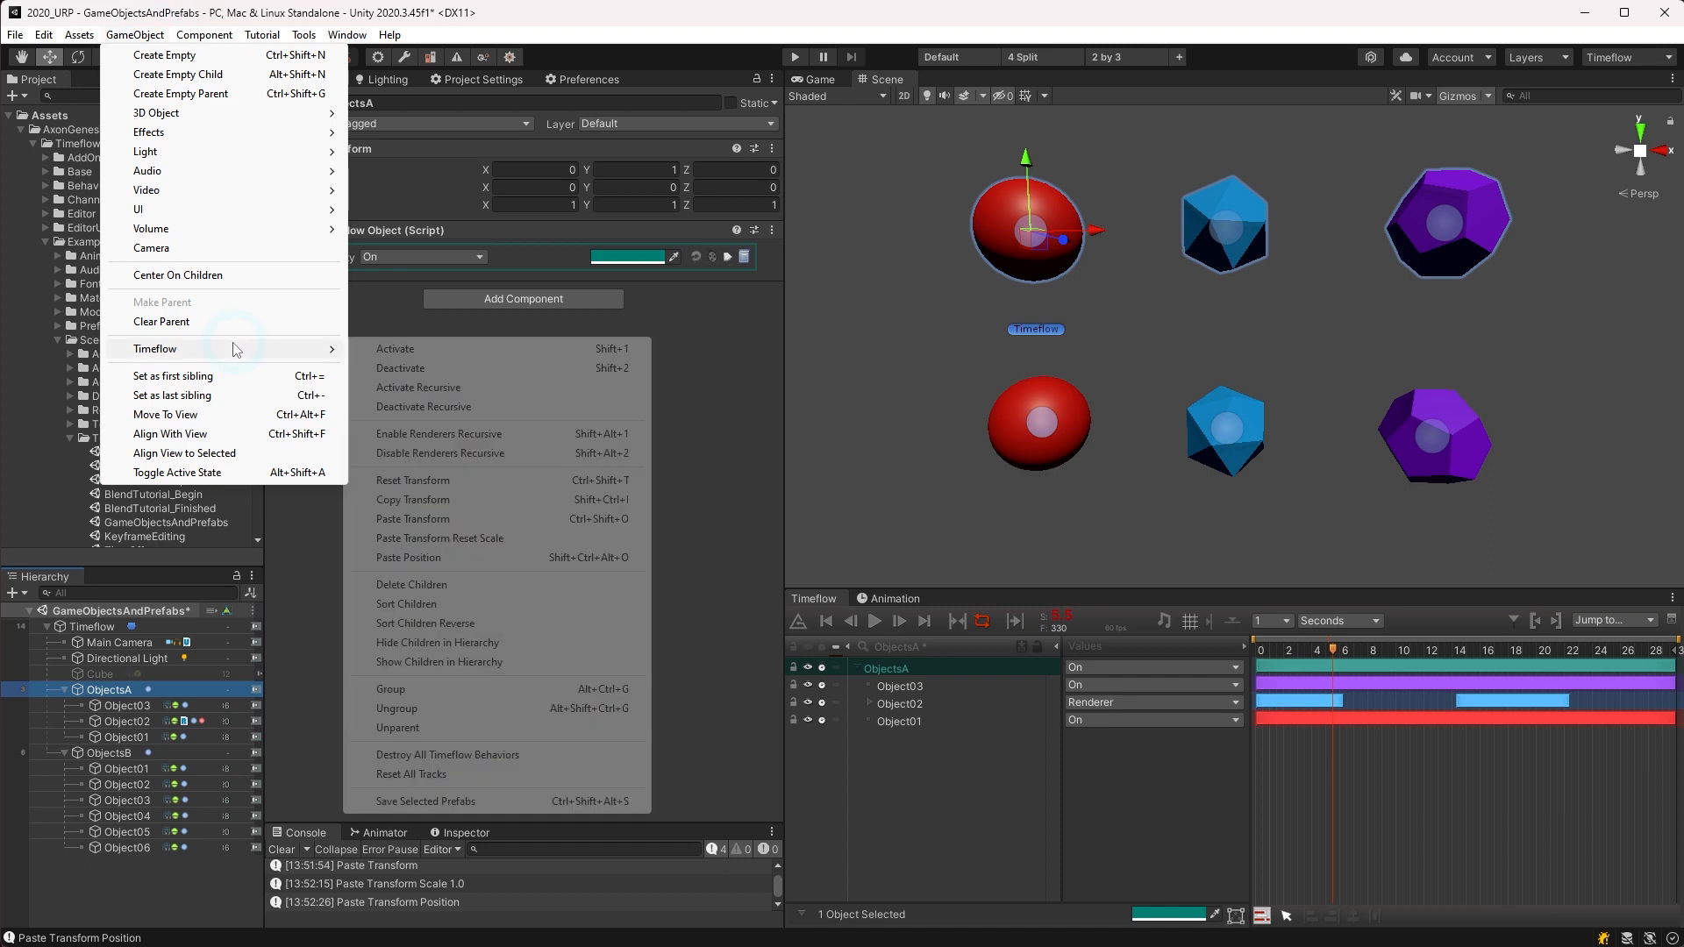
click(463, 603)
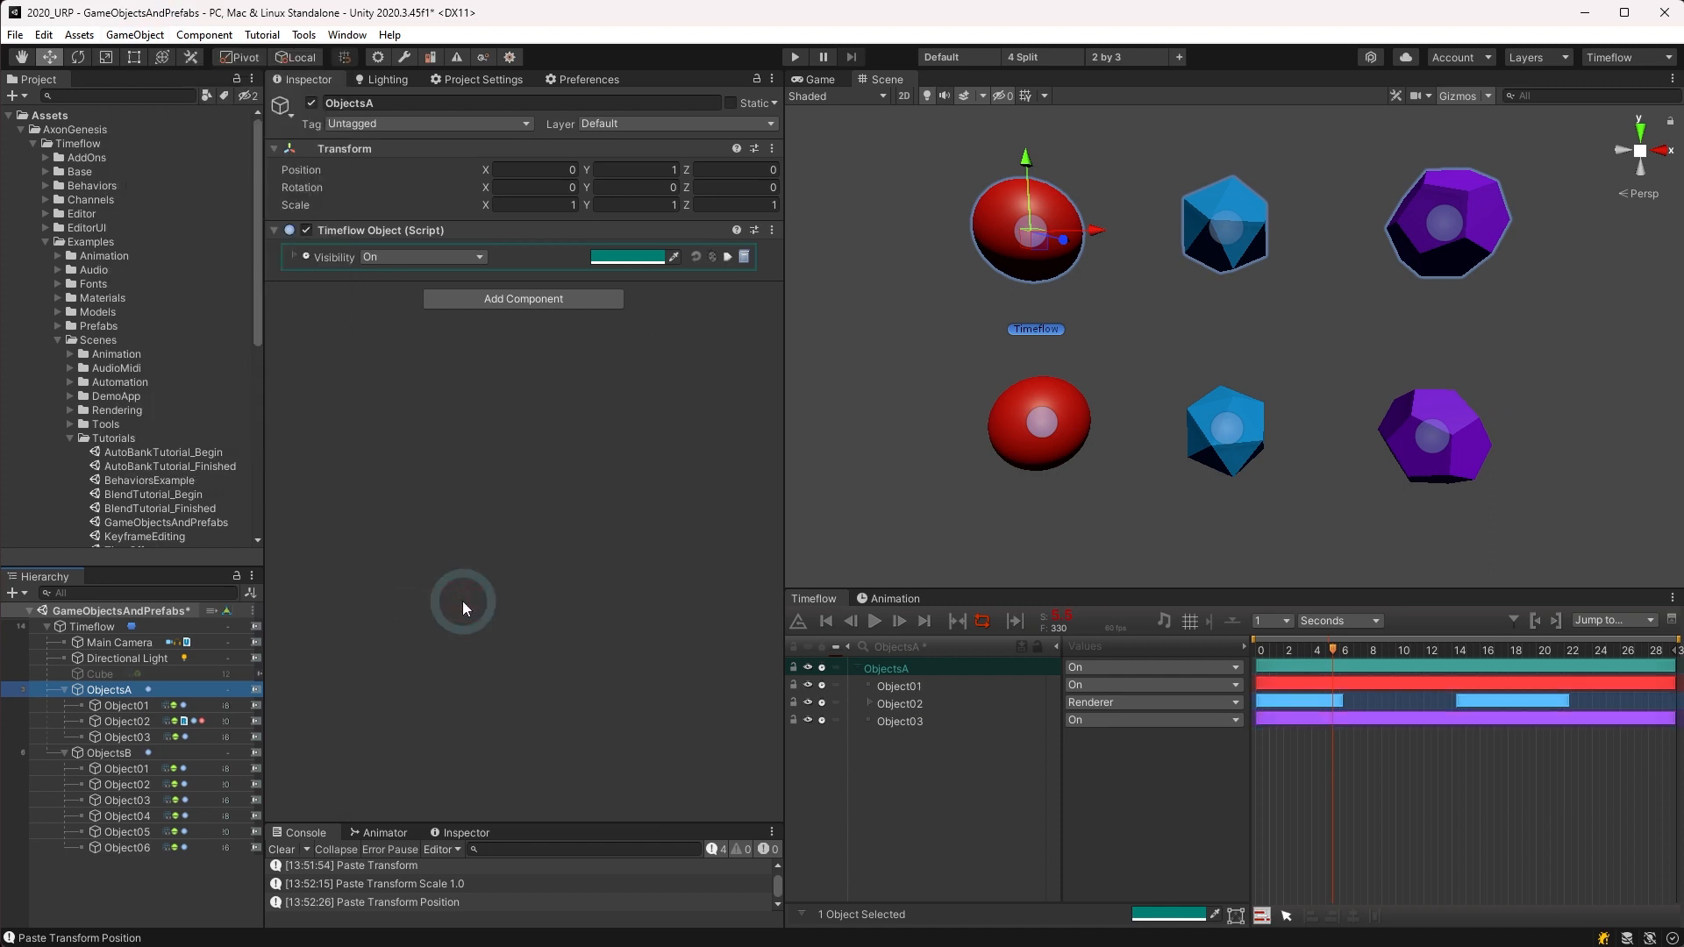
Step: Hide the children of ObjectsA and ObjectsB in the Hierarchy with the Timeflow command
click(157, 41)
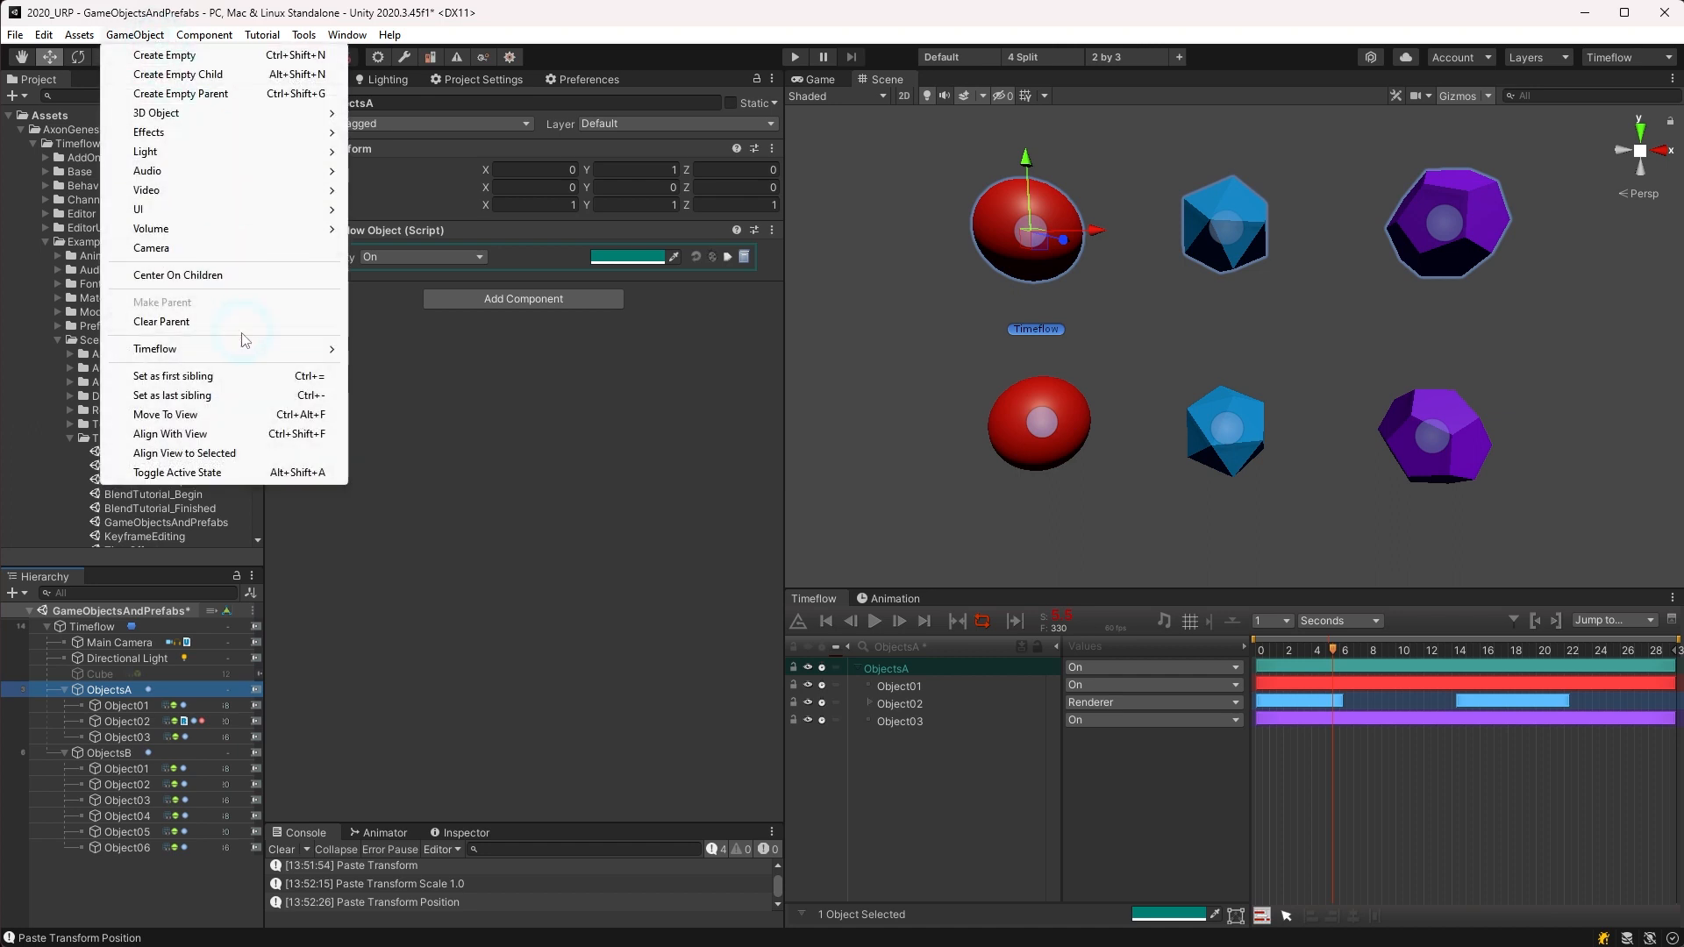
mouse_move(240, 350)
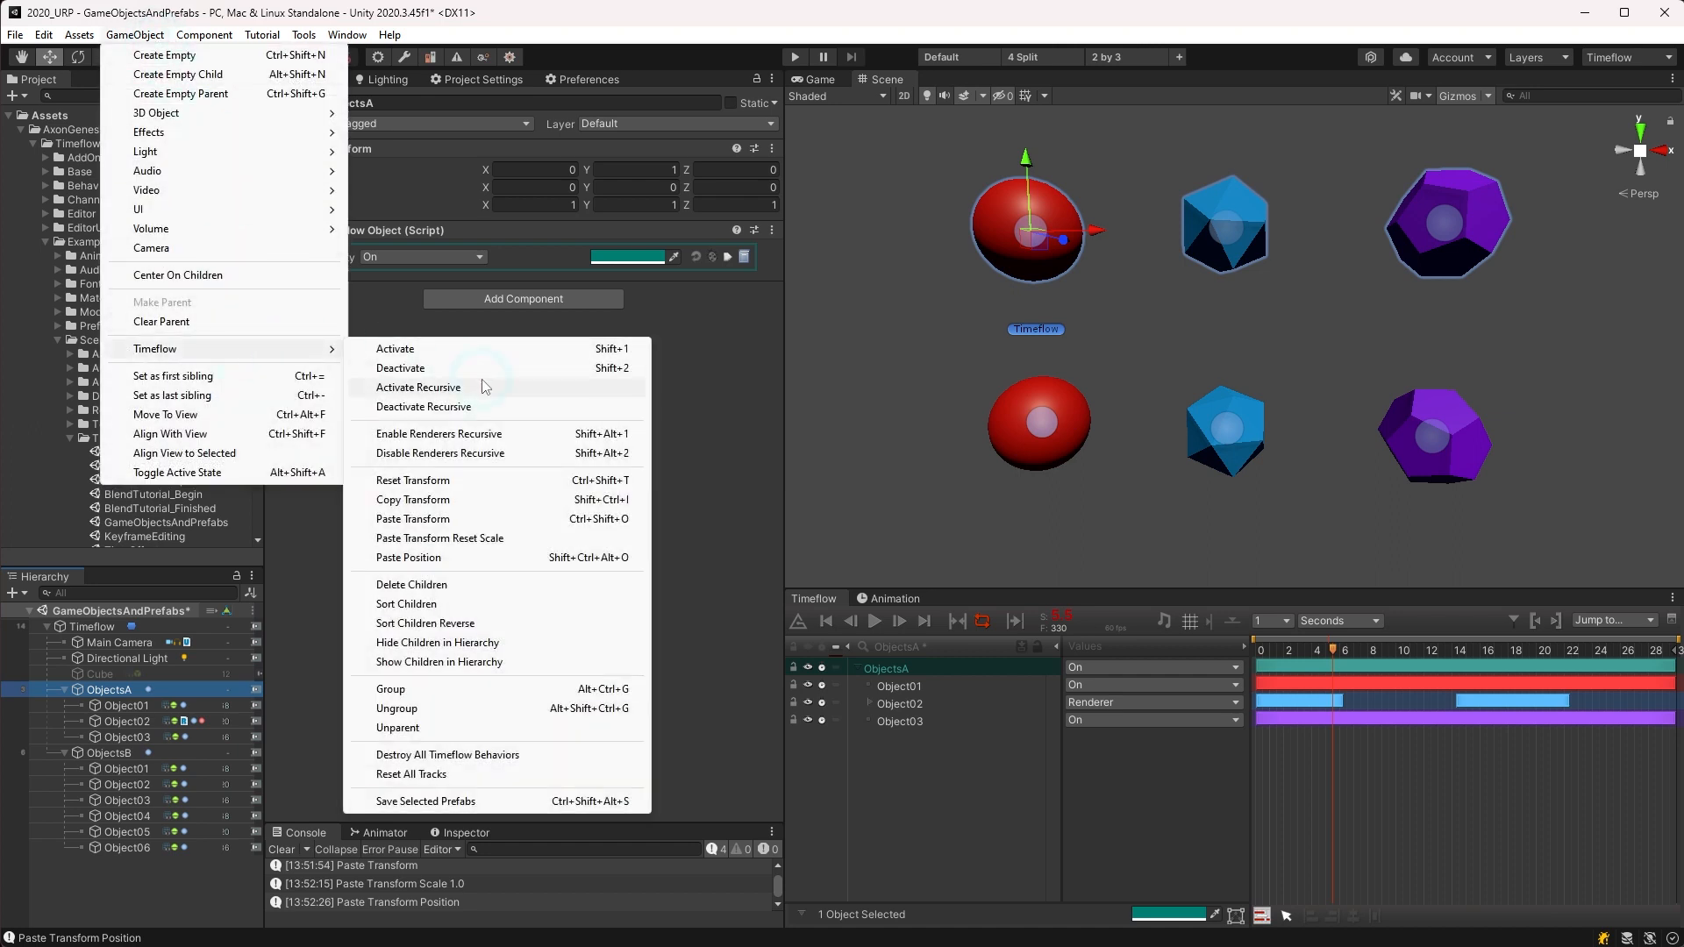
click(455, 663)
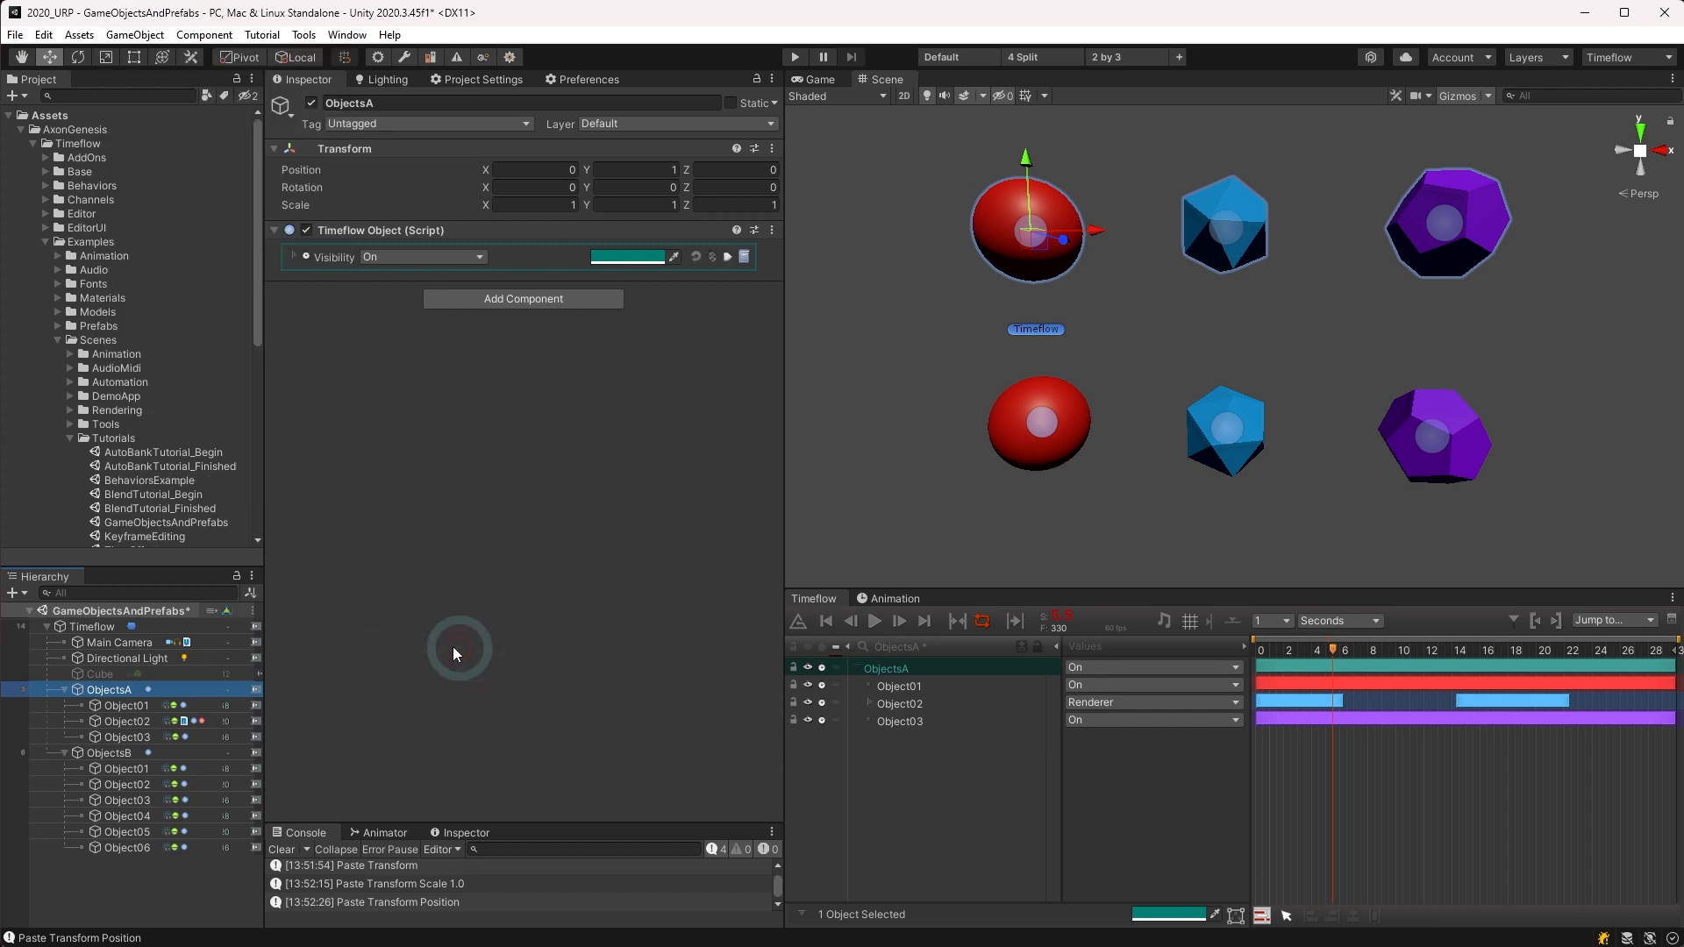
click(67, 690)
click(97, 707)
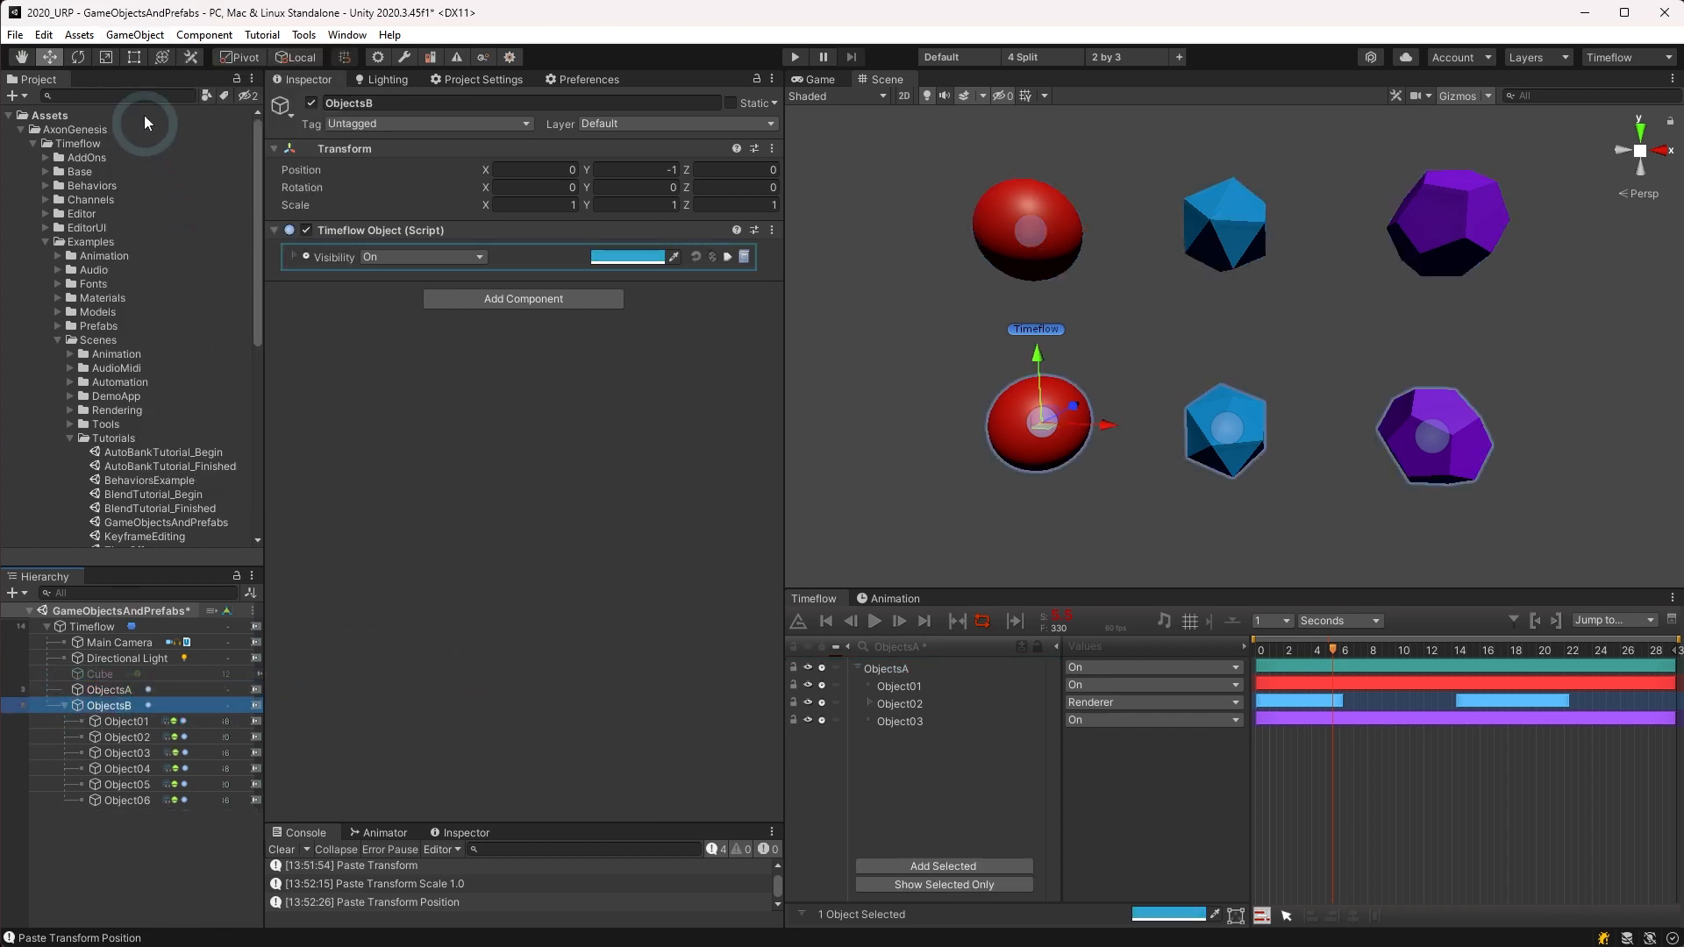
click(135, 35)
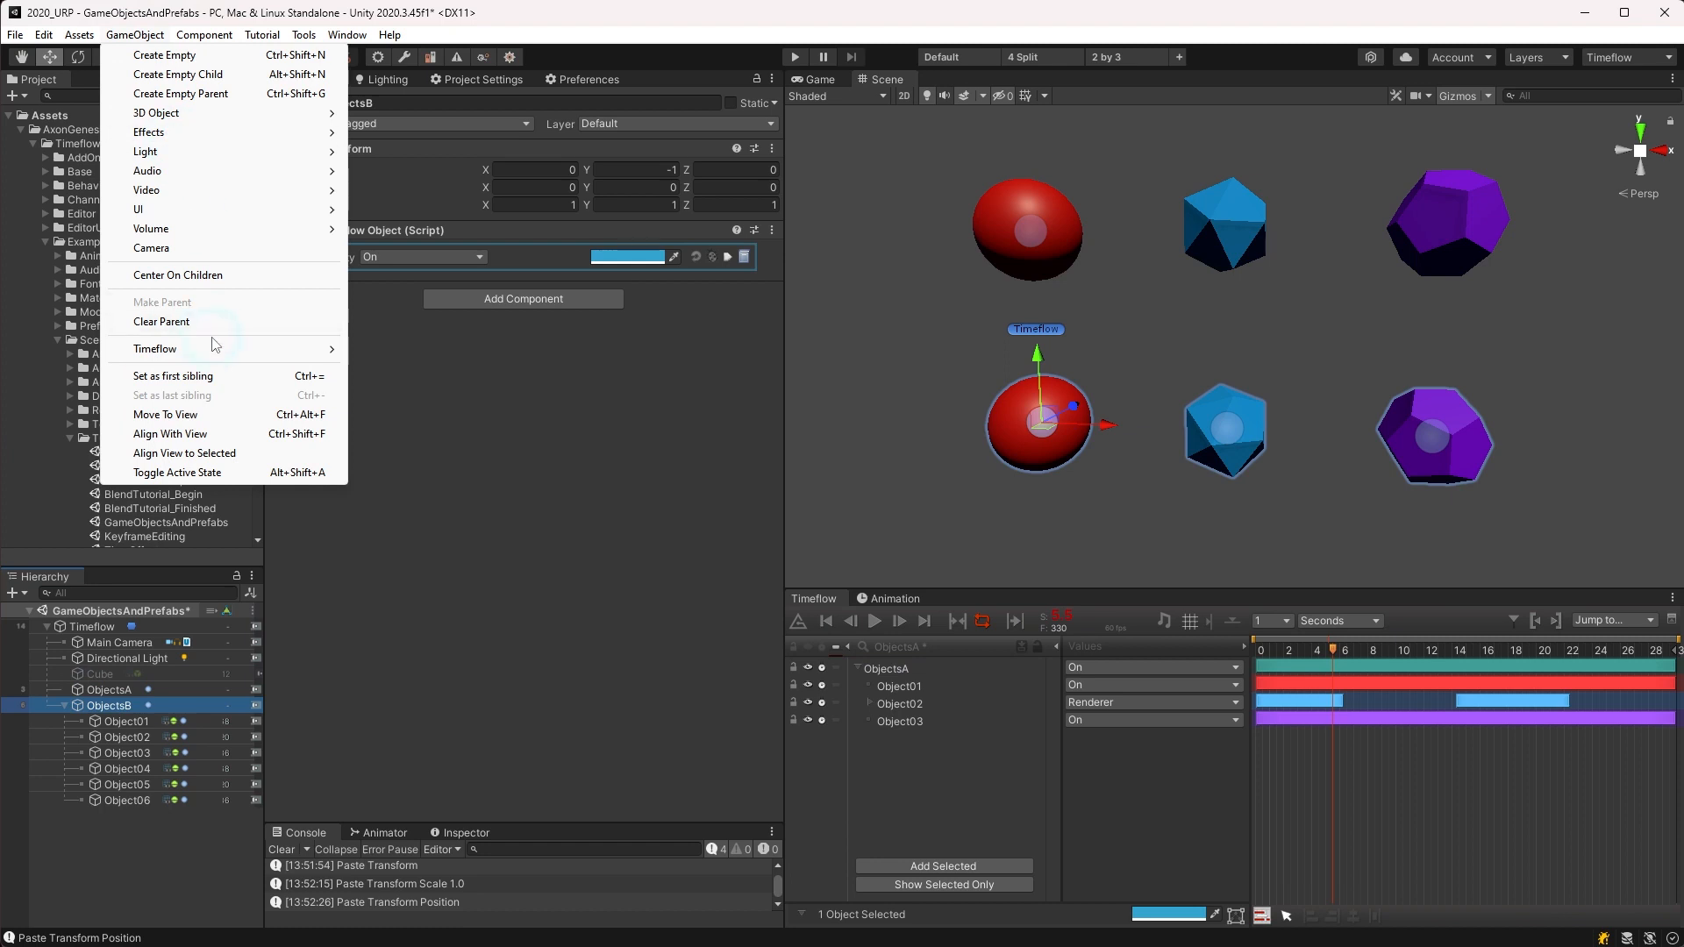
mouse_move(215, 353)
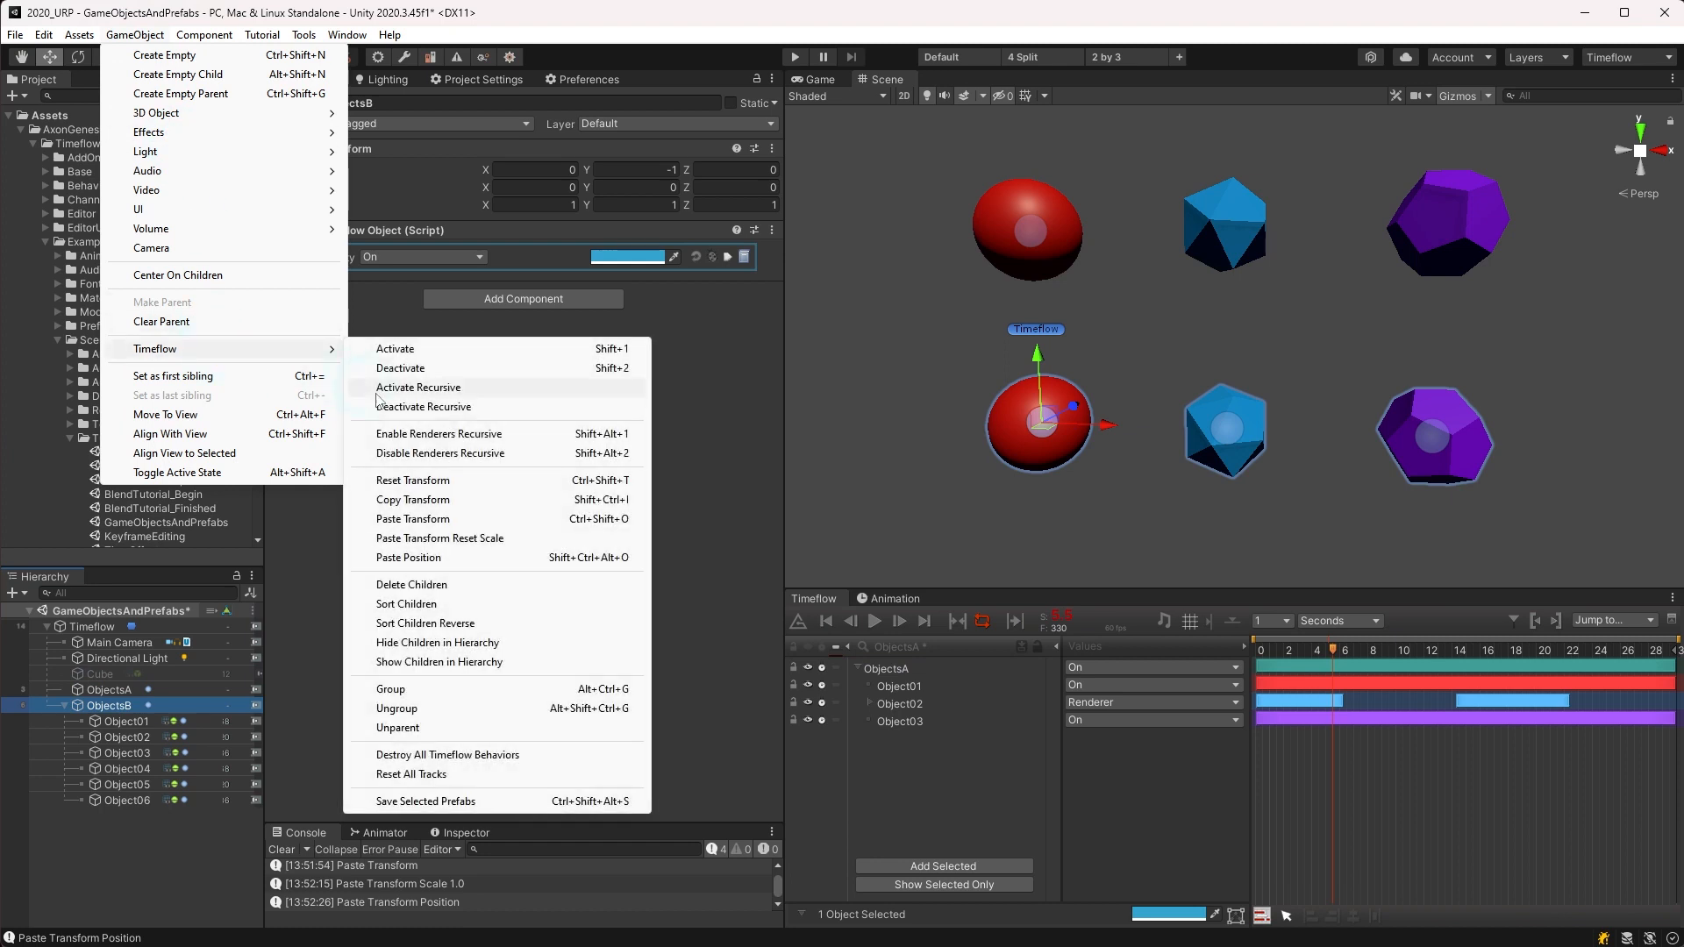
click(453, 662)
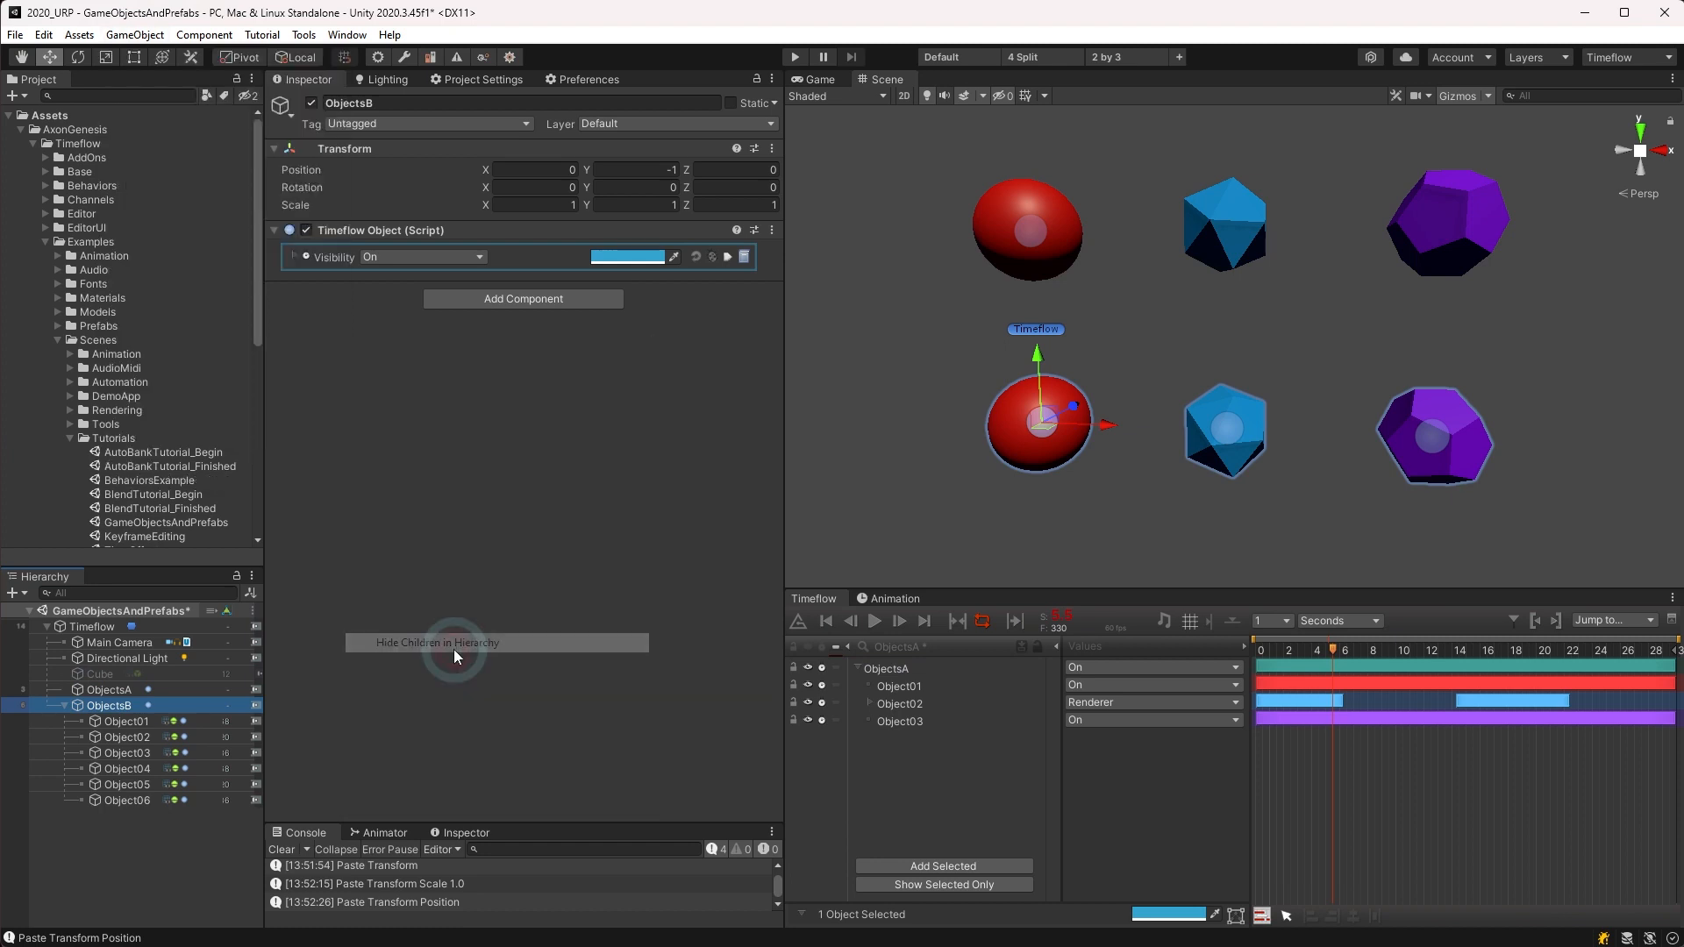
click(65, 707)
Step: Select both ObjectsA and ObjectsB, show their children in the Hierarchy, and expand ObjectsB
click(83, 693)
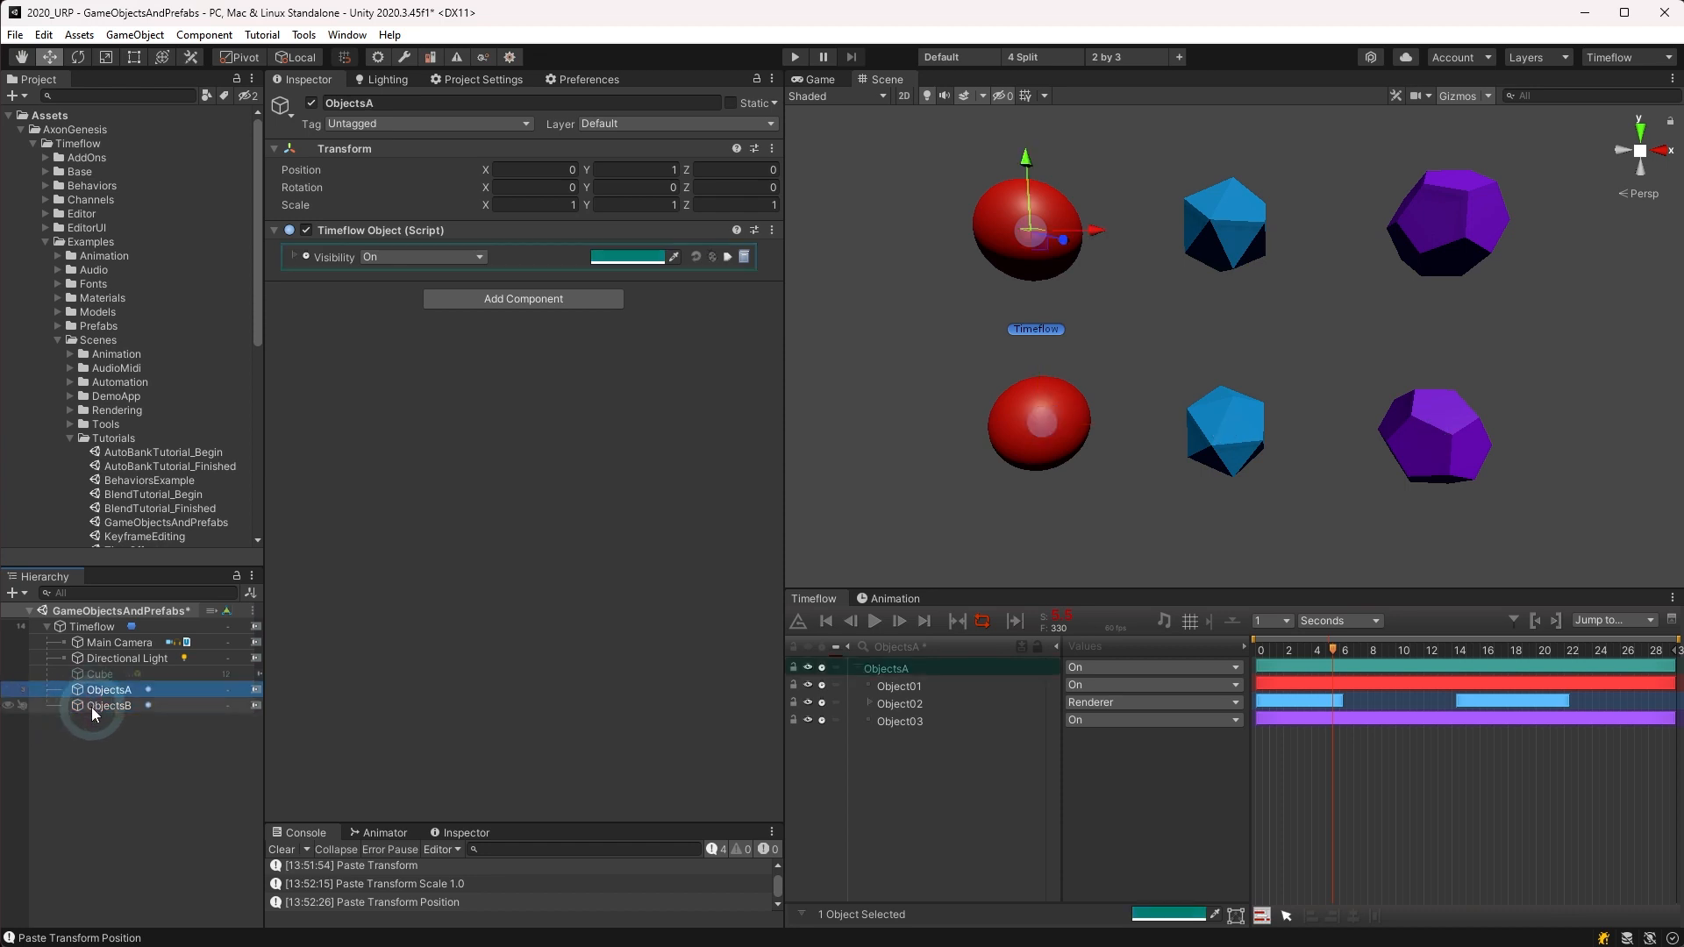
click(91, 707)
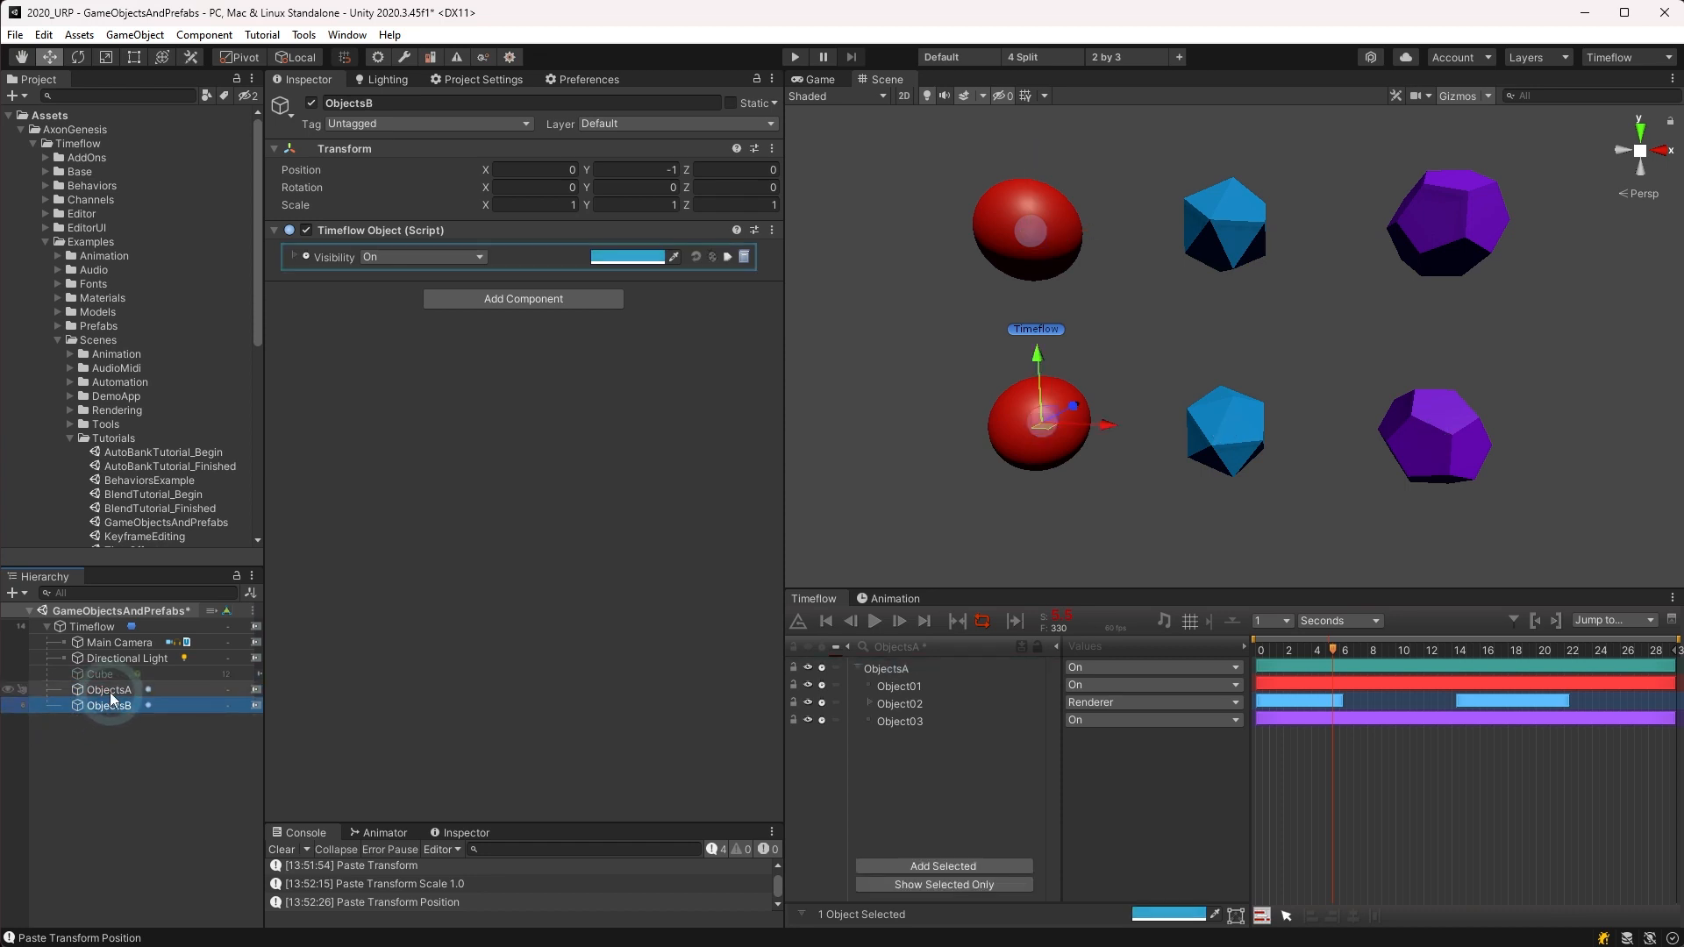
click(110, 693)
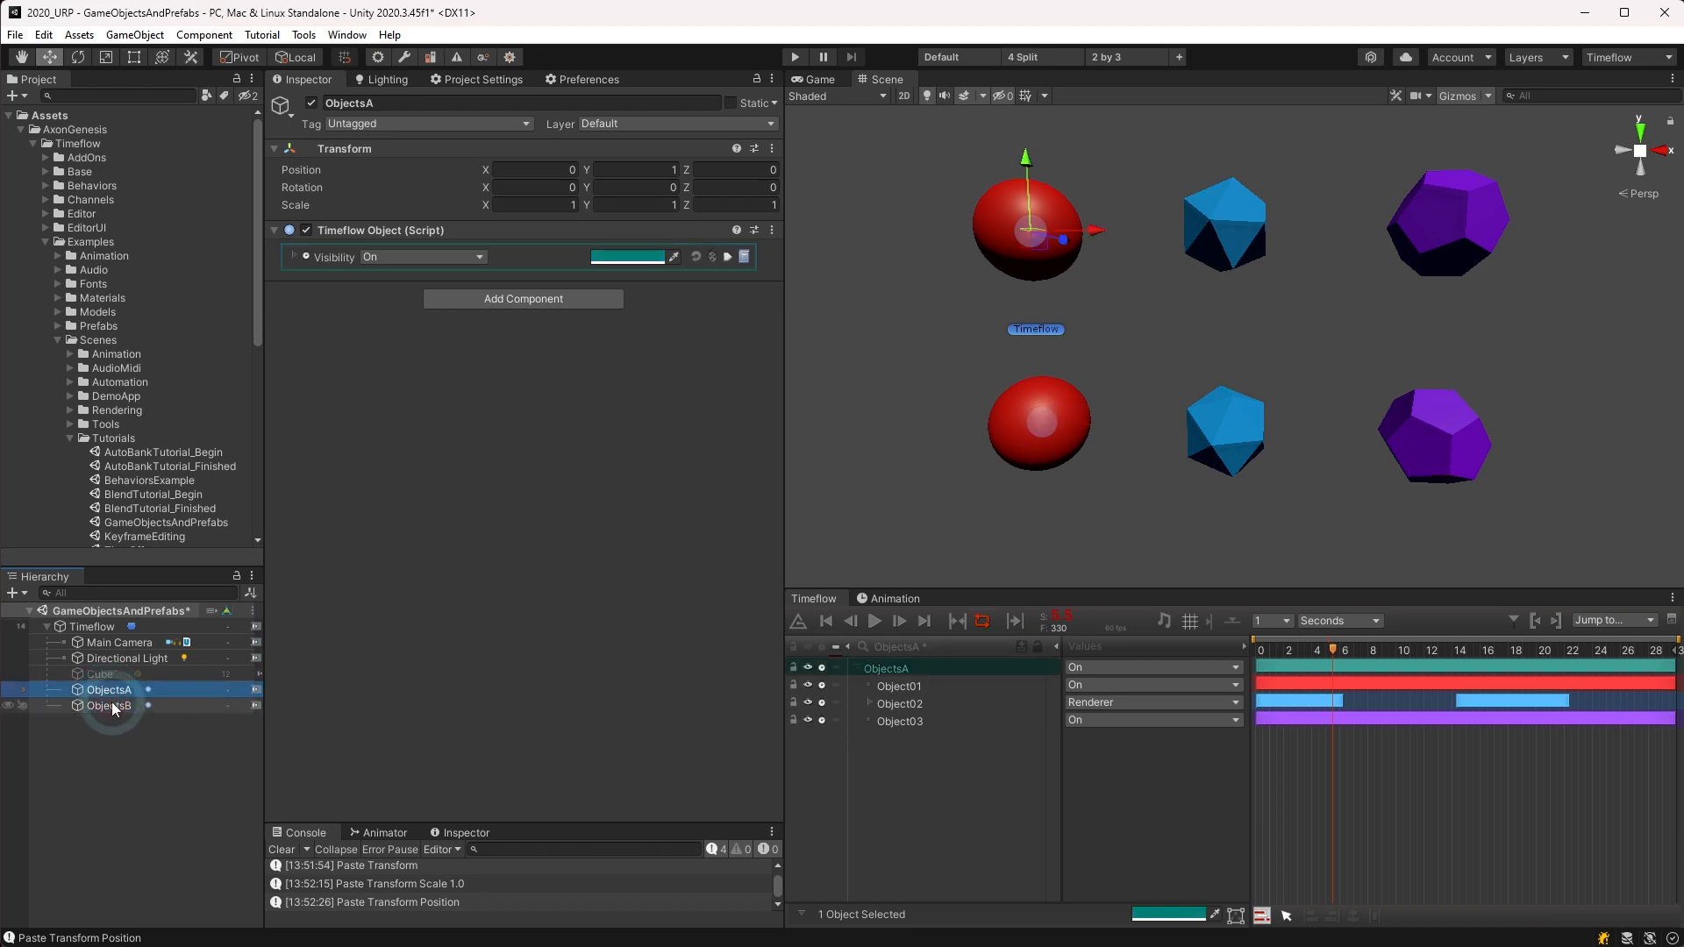
ctrl+click(112, 706)
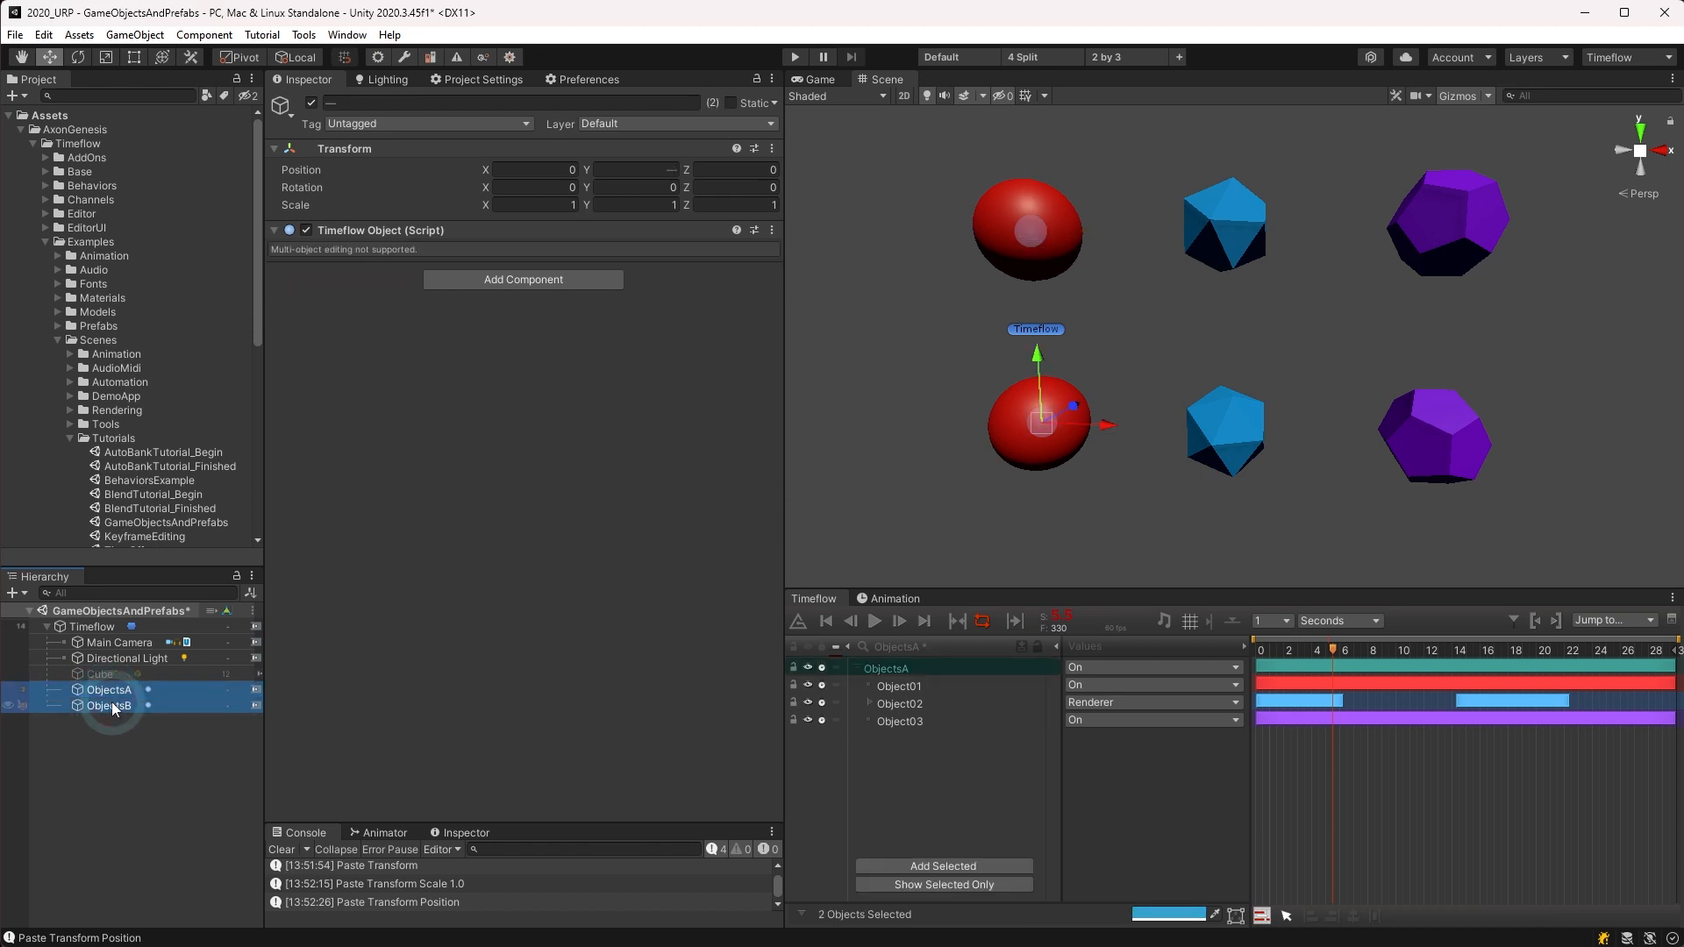
click(135, 35)
click(229, 349)
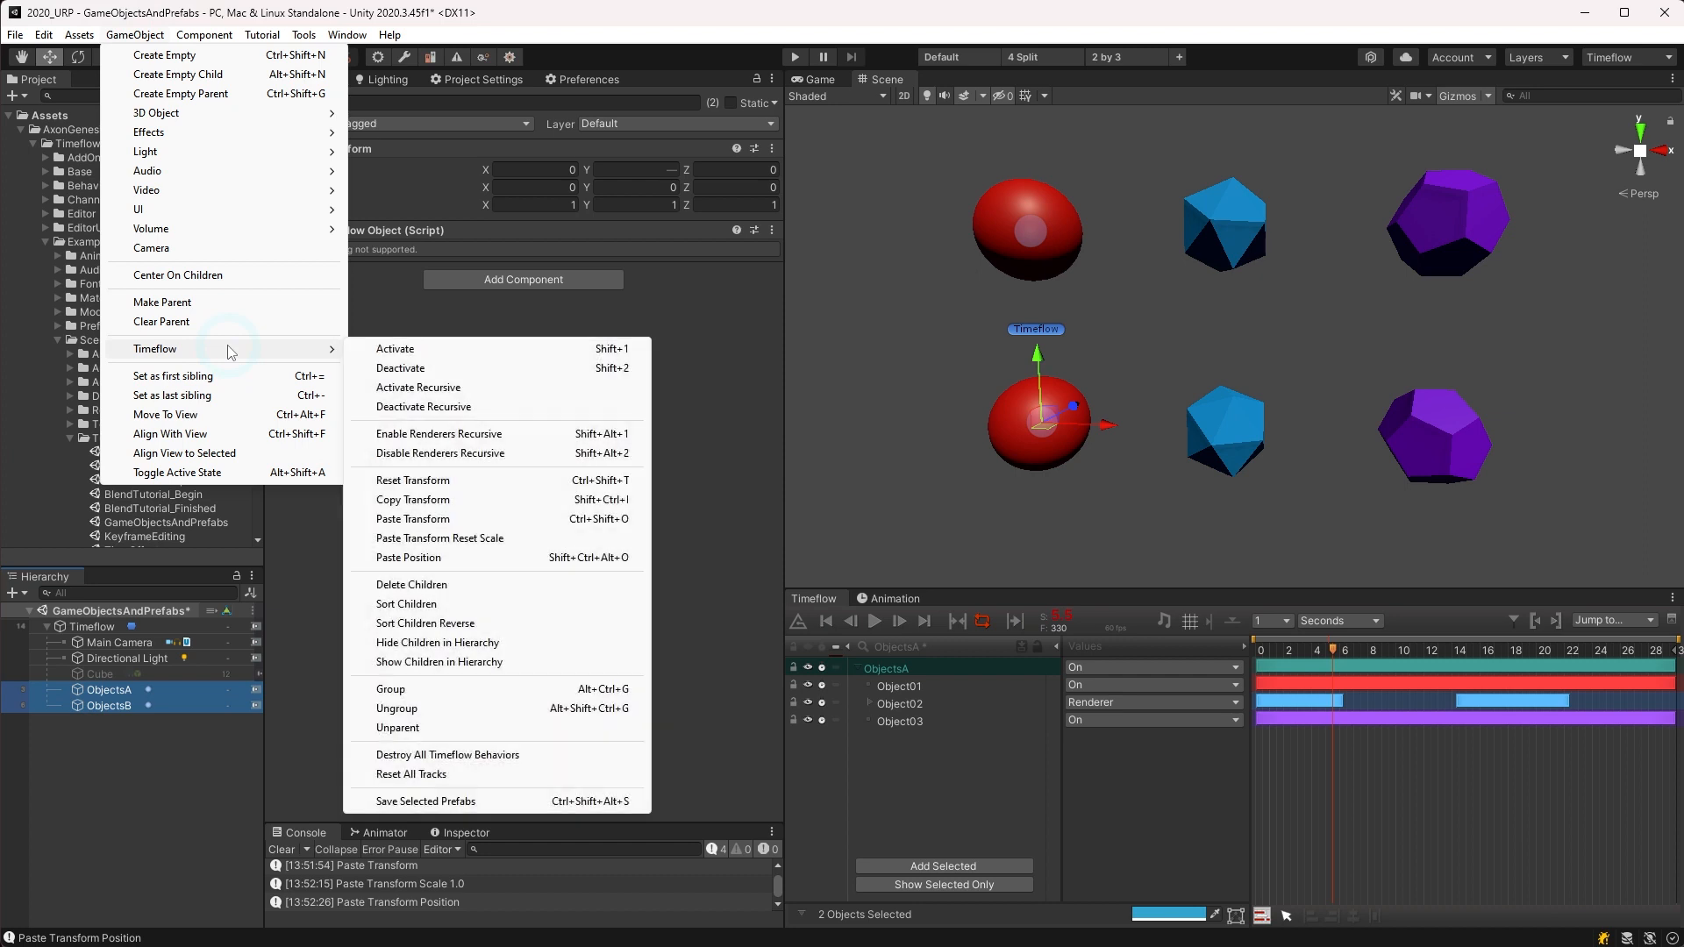
click(507, 665)
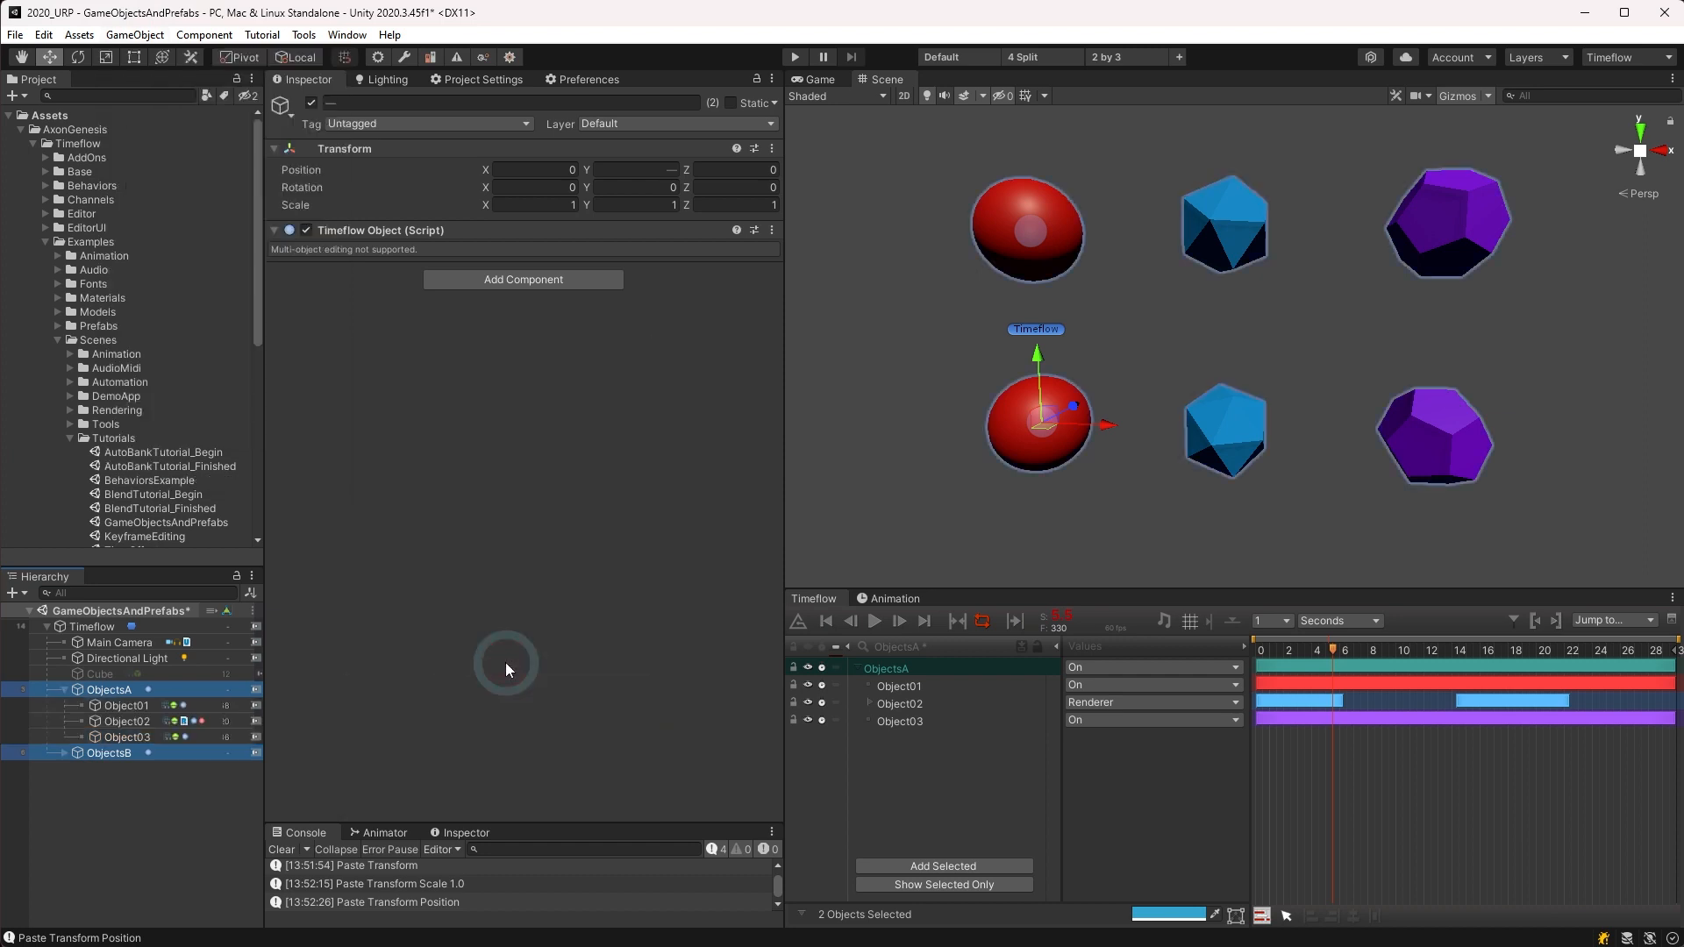
click(128, 779)
click(64, 754)
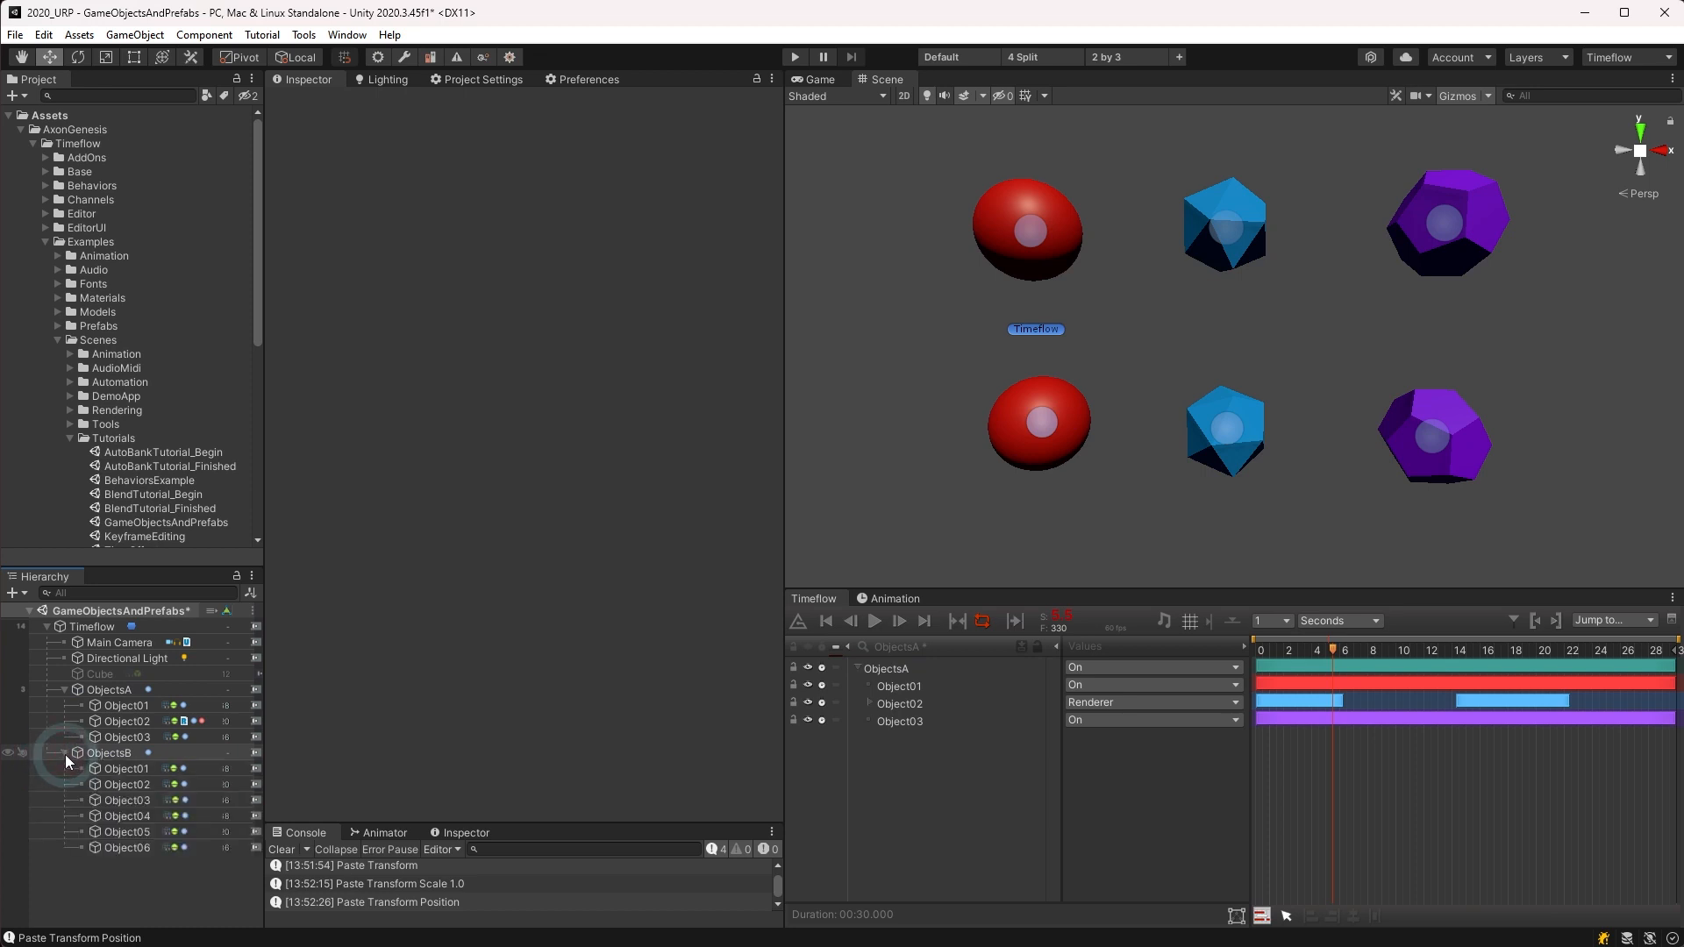
Step: Group Object01, Object02 and Object03 of ObjectsA under a null parent with the Timeflow Group command
click(109, 689)
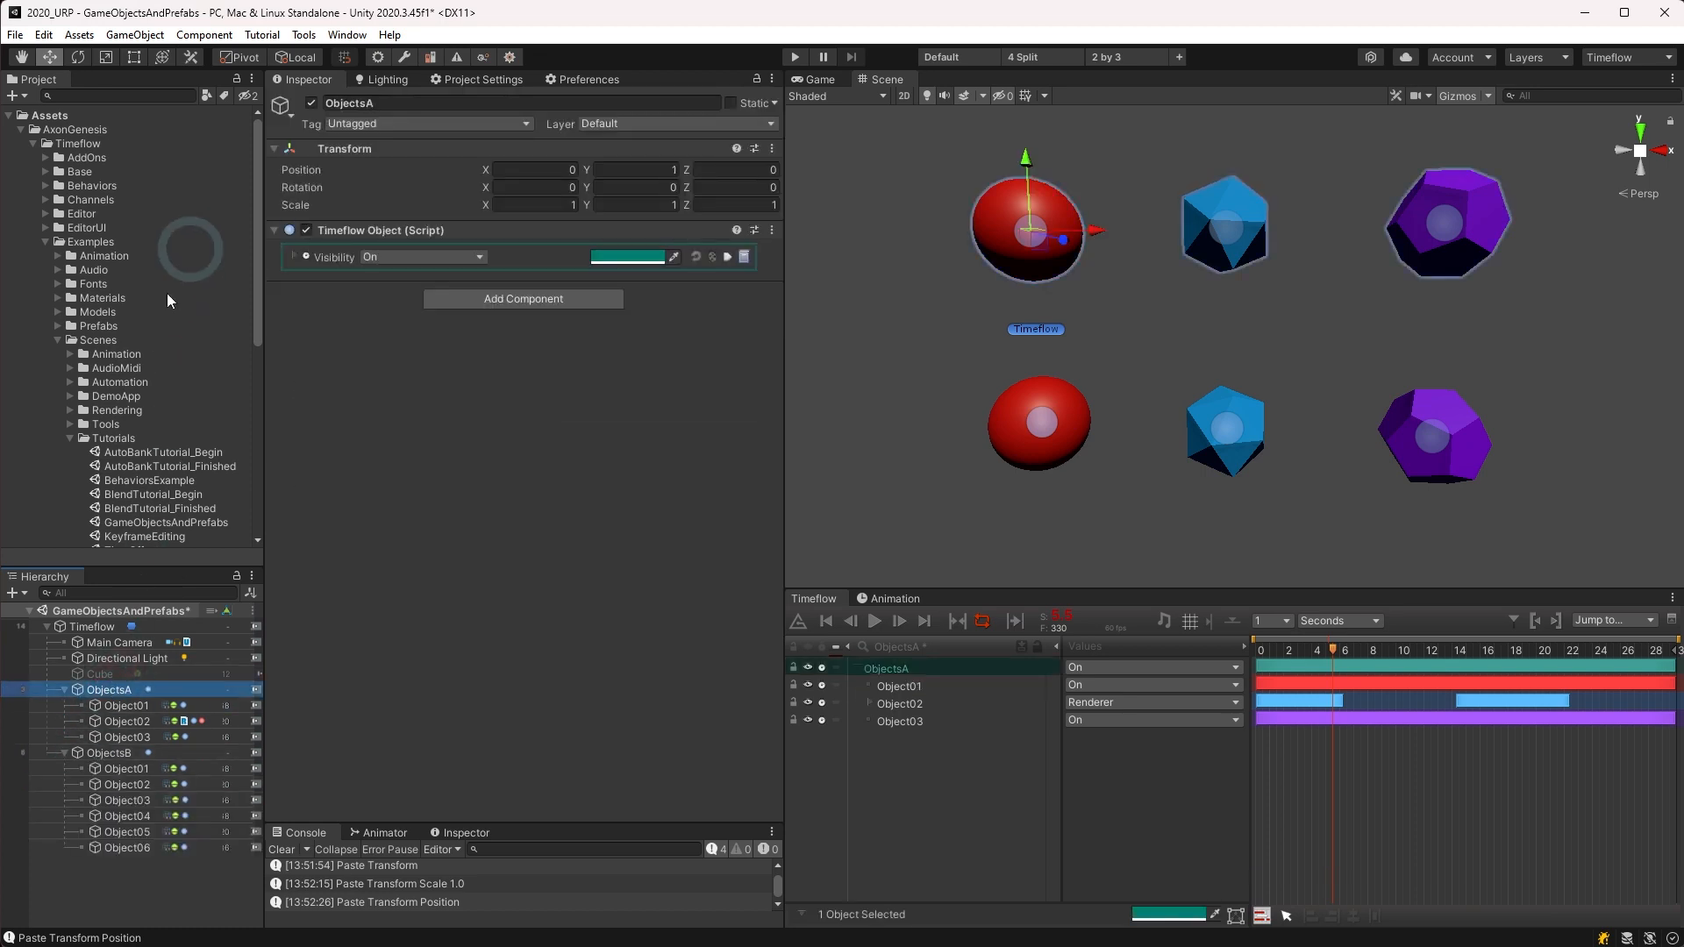
click(123, 706)
shift+click(126, 737)
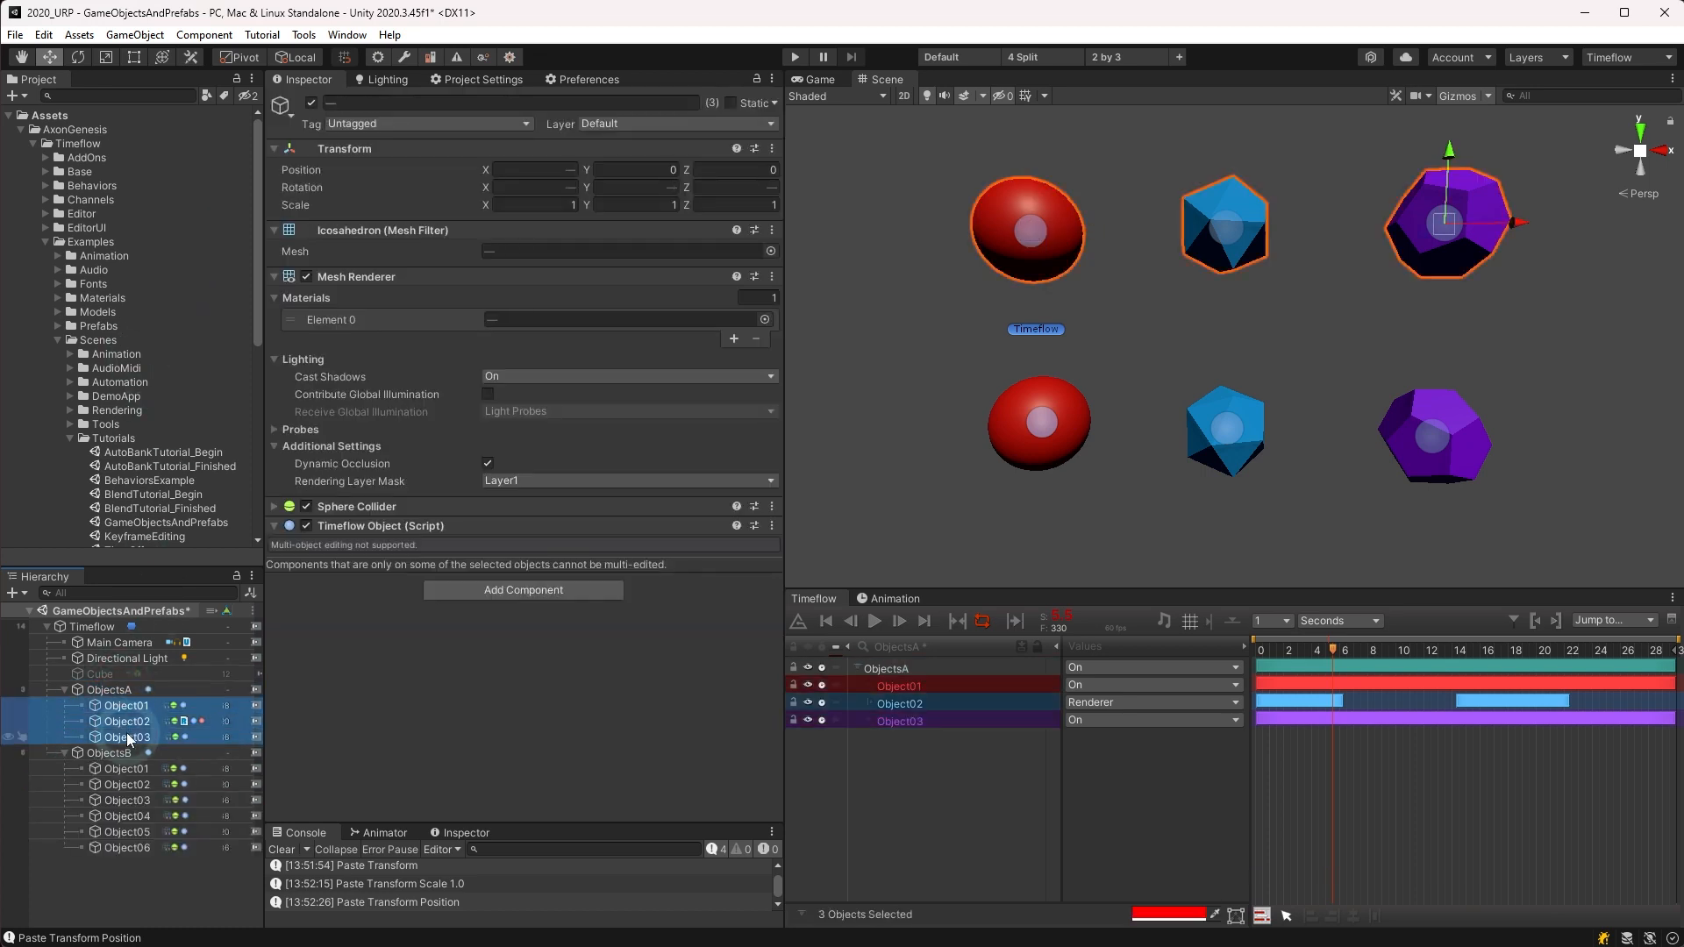
key(ctrl+alt+g)
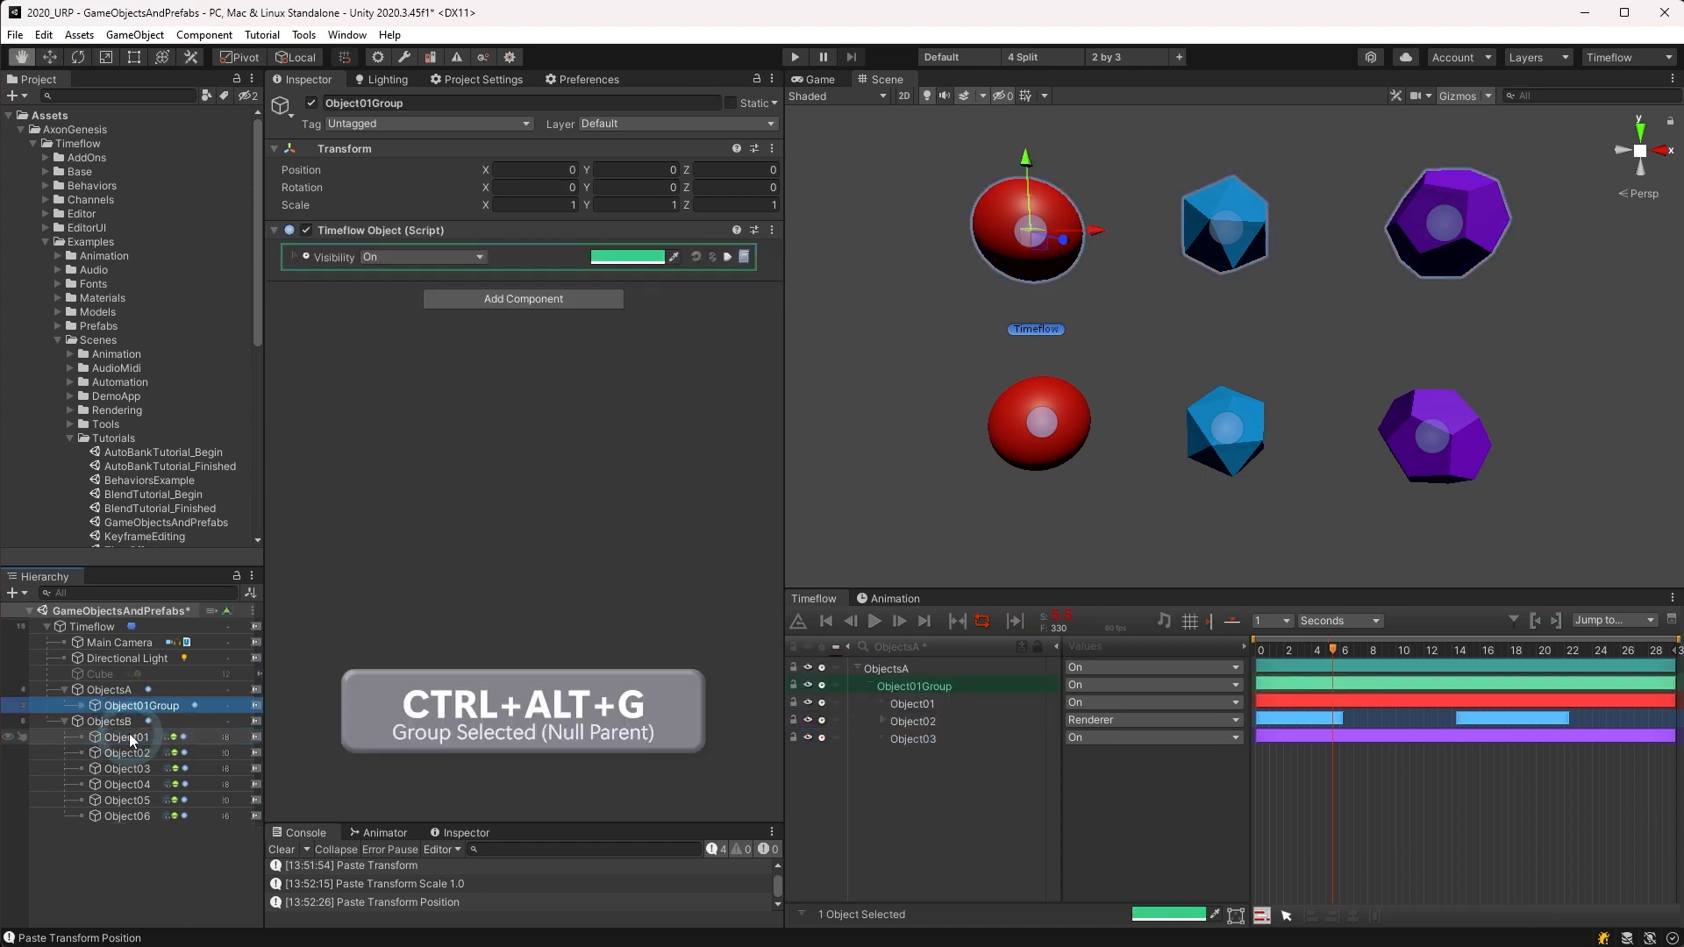
Step: Group Object01 to Object03 of ObjectsB under a null parent, and expand the group to inspect its members
click(129, 737)
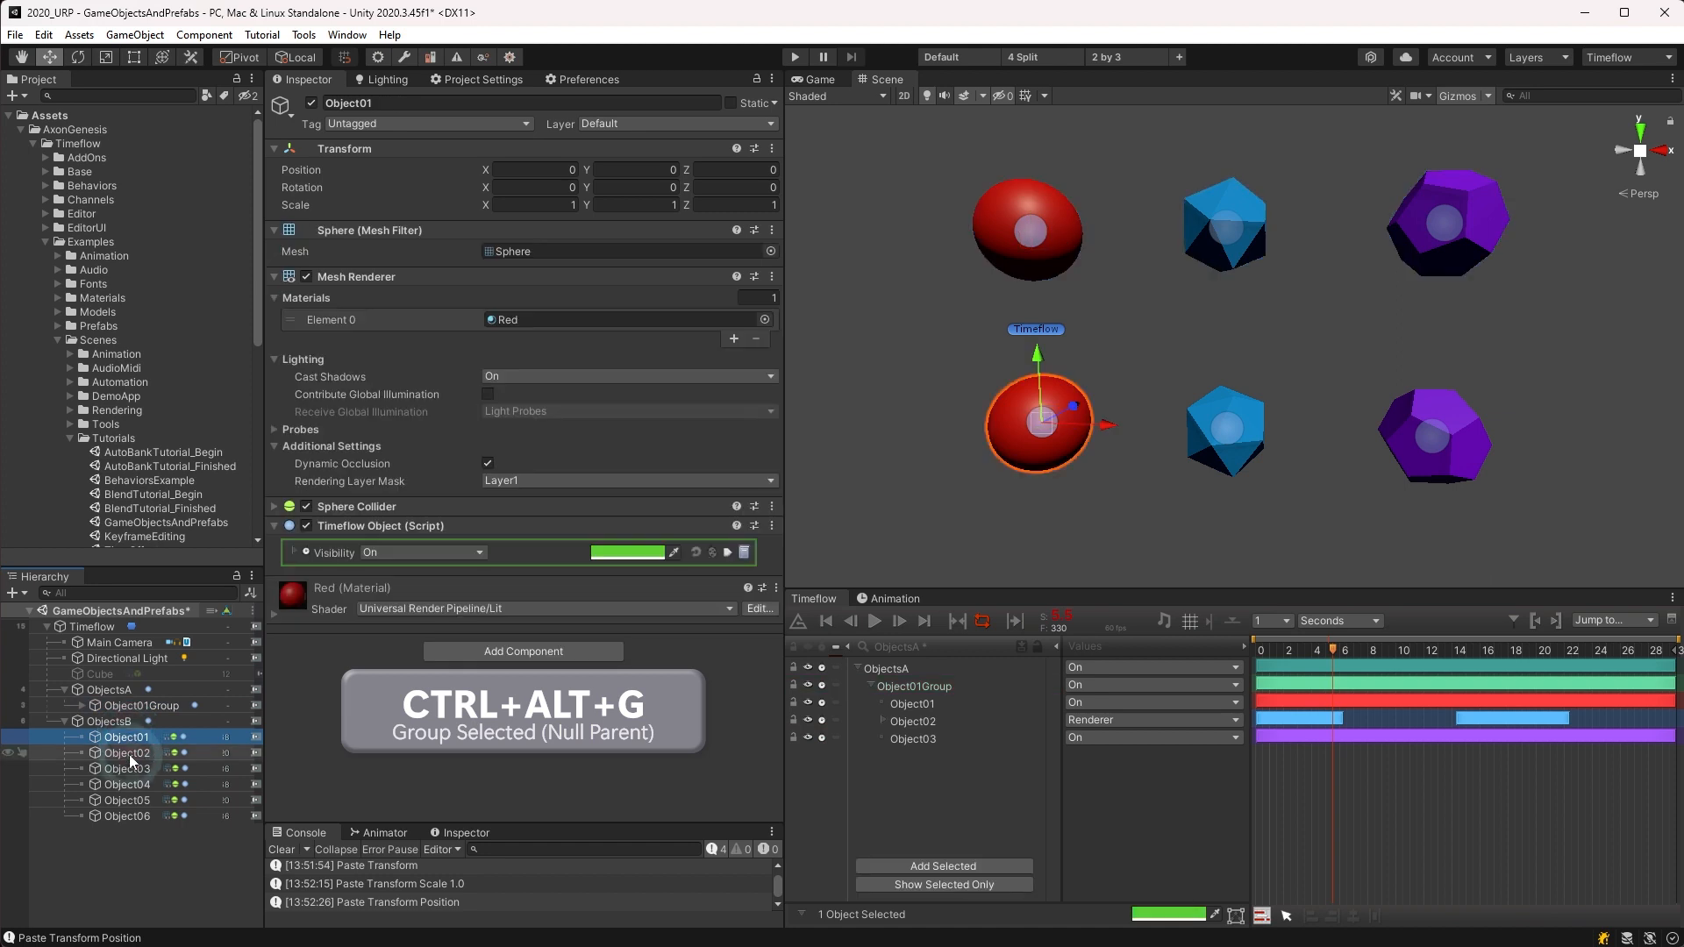
shift+click(130, 768)
key(ctrl+alt+g)
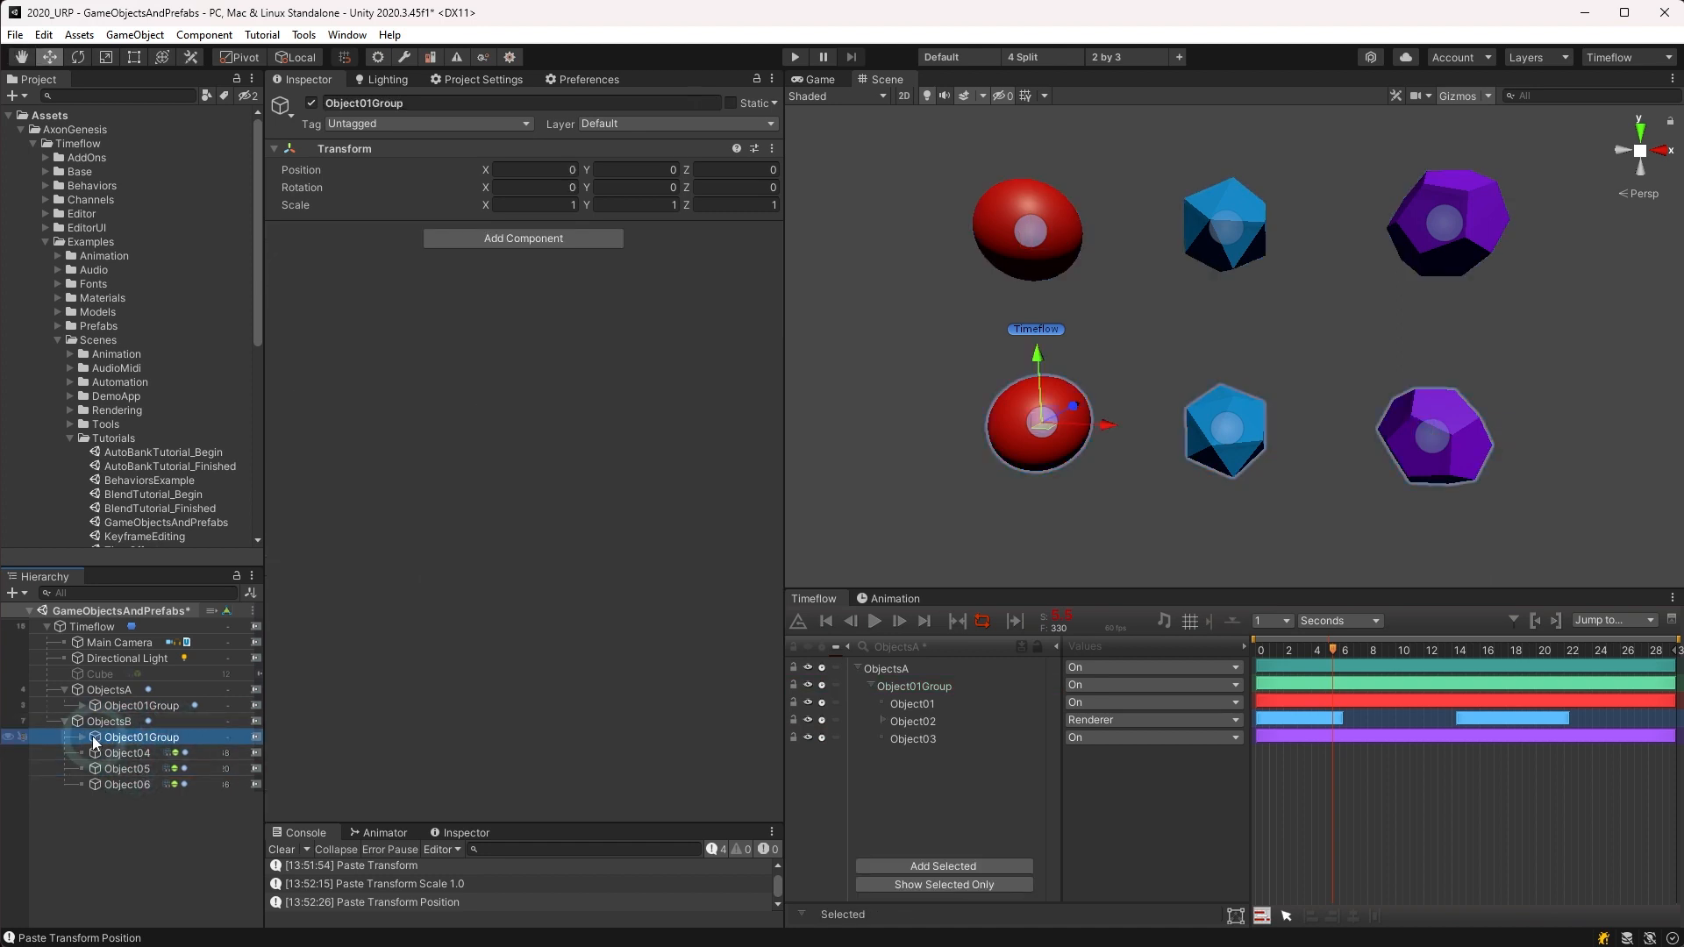
click(87, 739)
click(126, 752)
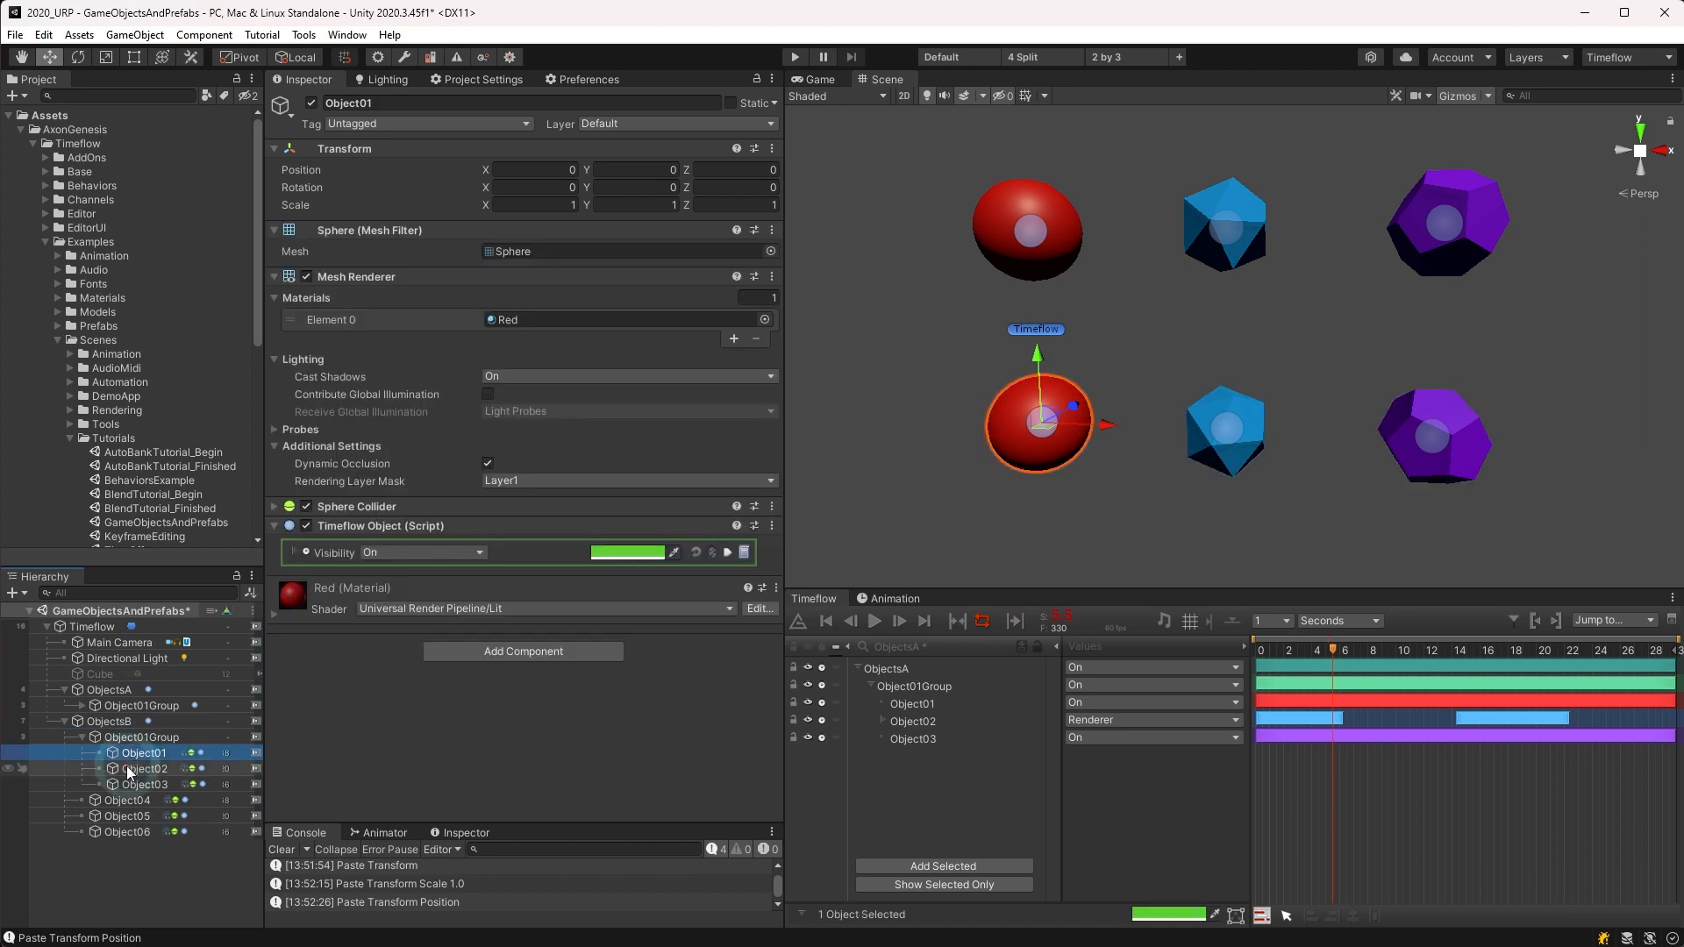
click(126, 769)
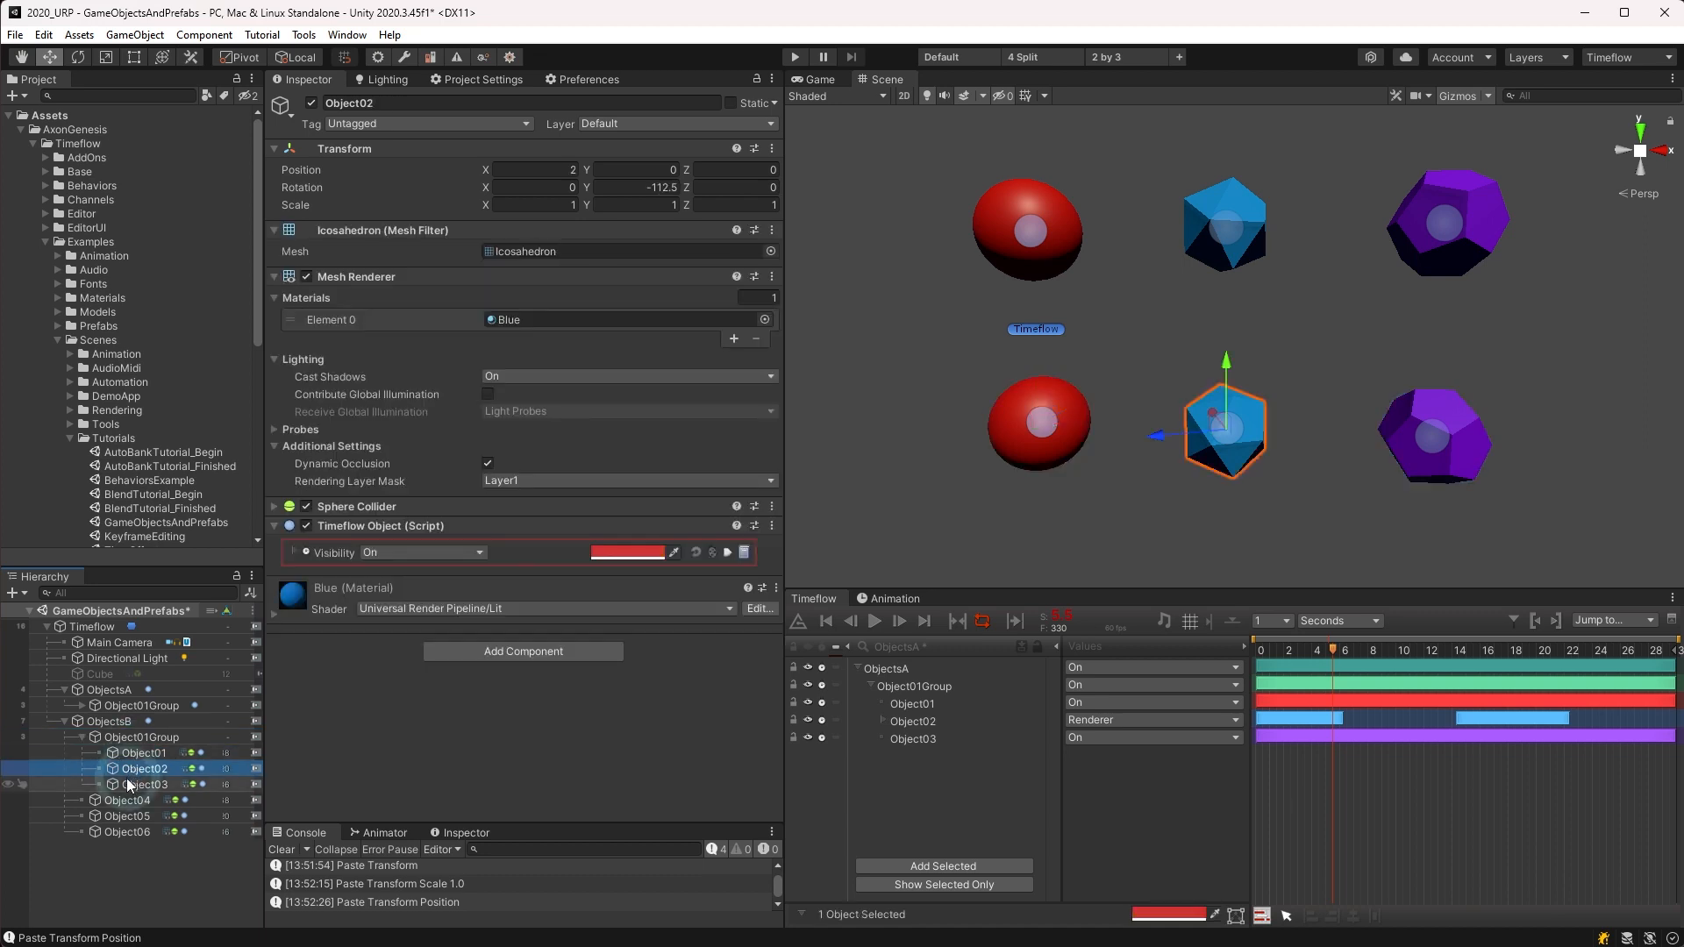
click(126, 777)
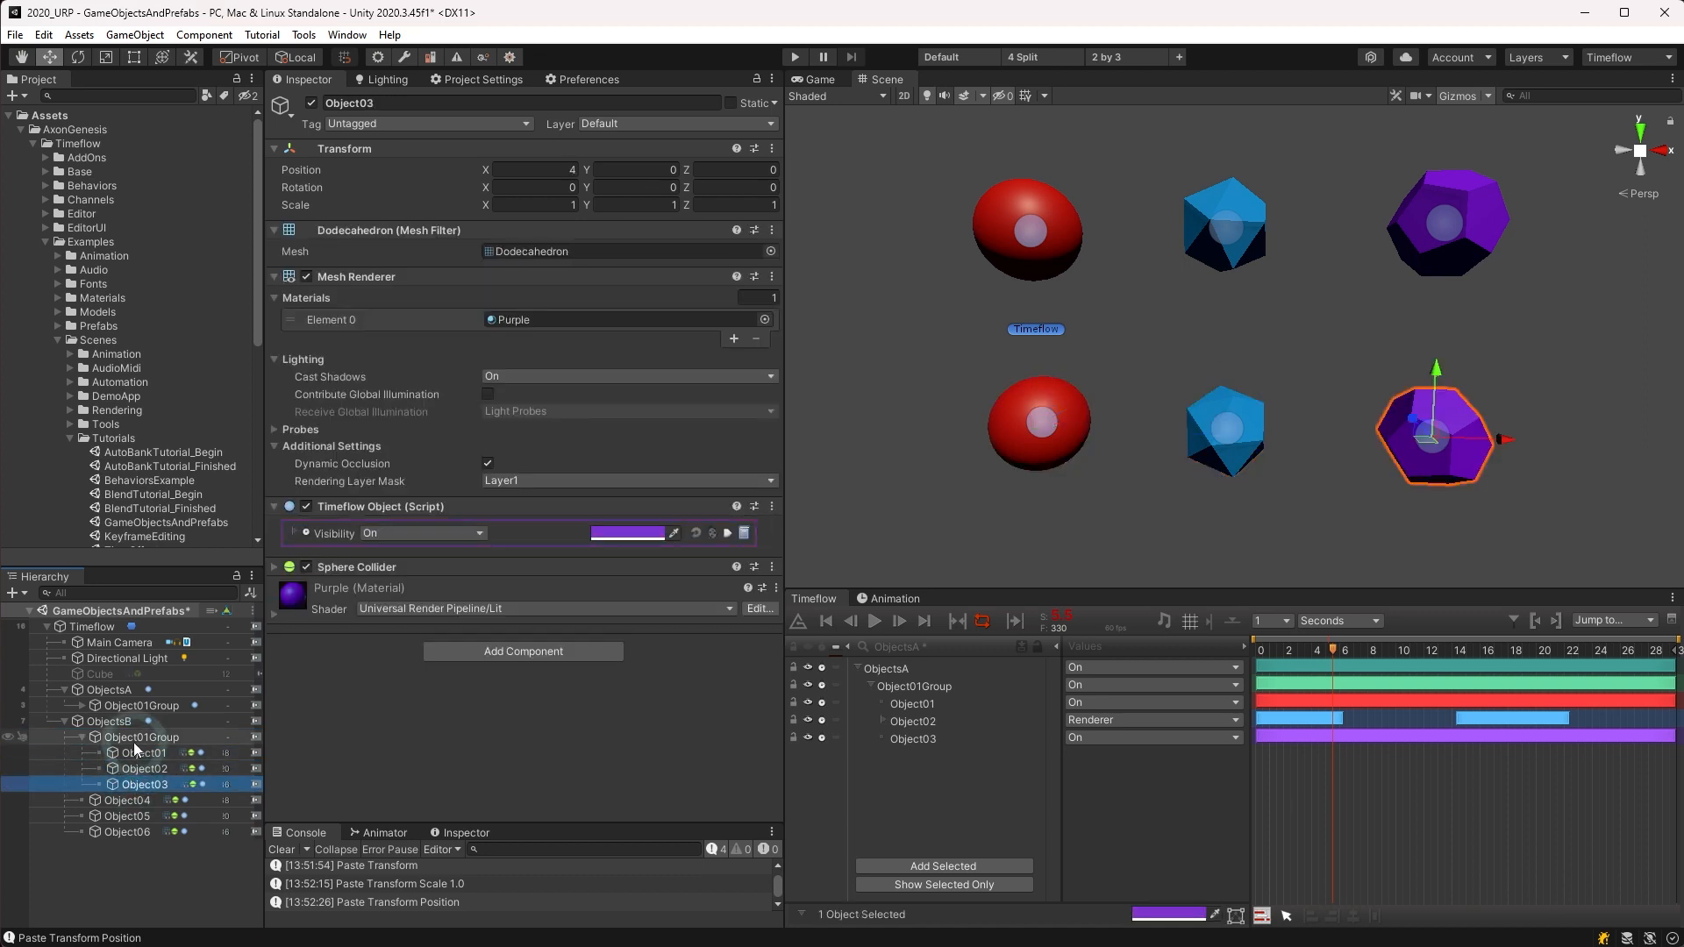
Step: Ungroup the groups under ObjectsB and ObjectsA with the Timeflow Ungroup command, and delete both empty group objects
click(134, 737)
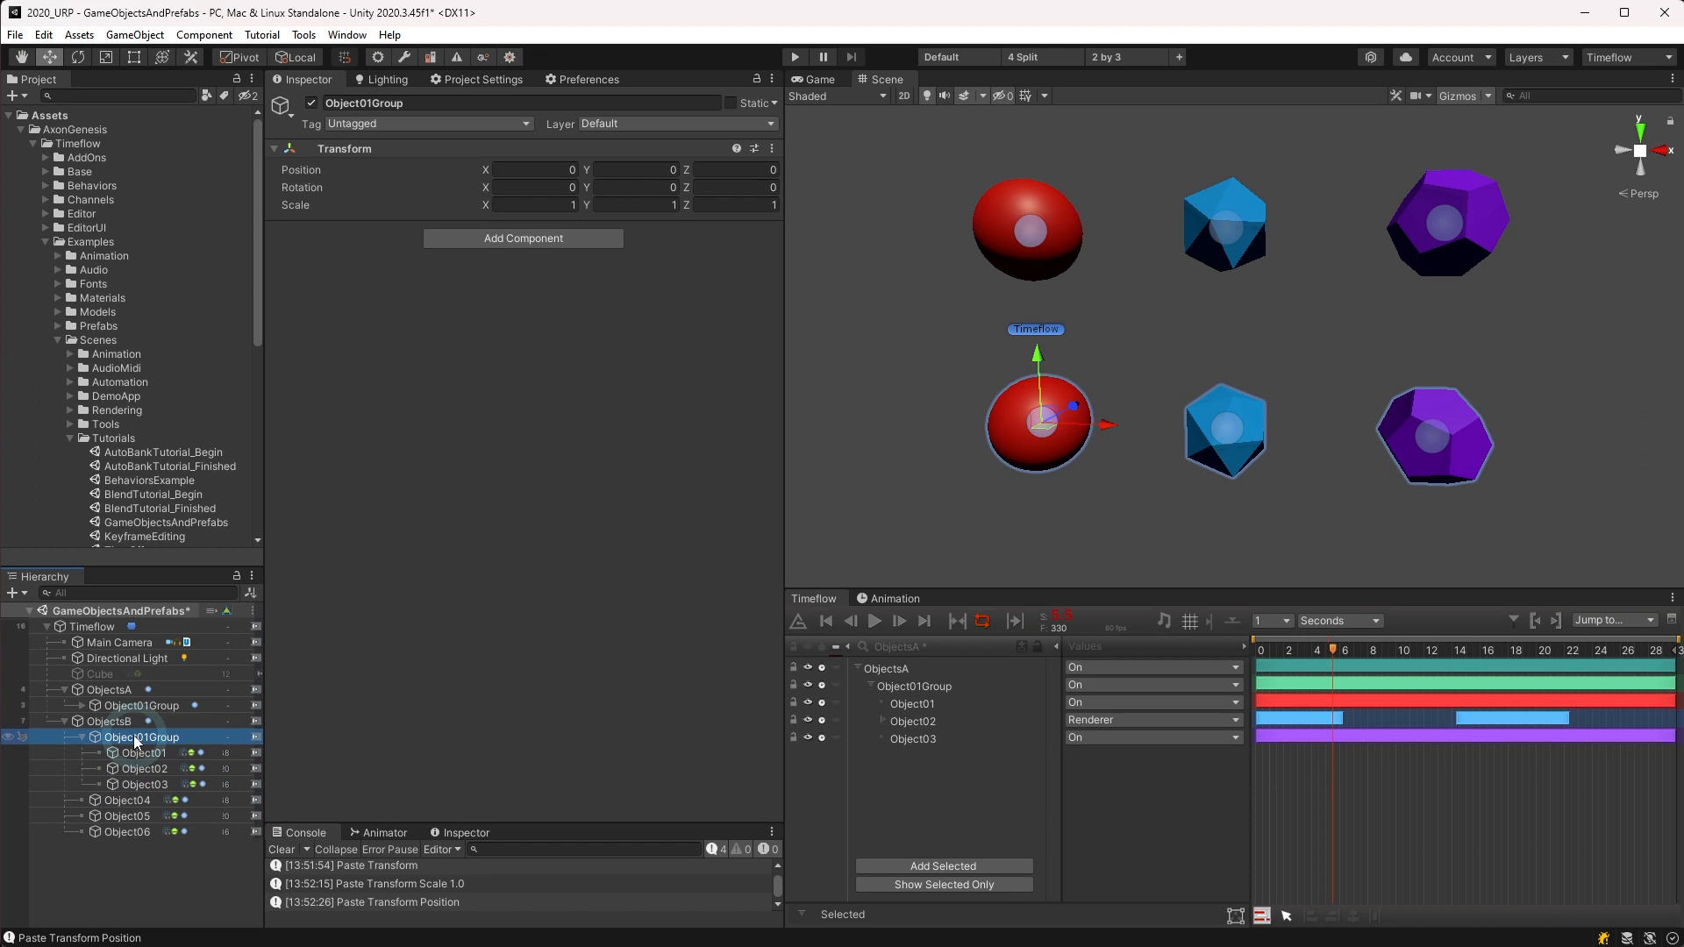
key(ctrl+alt+shift+g)
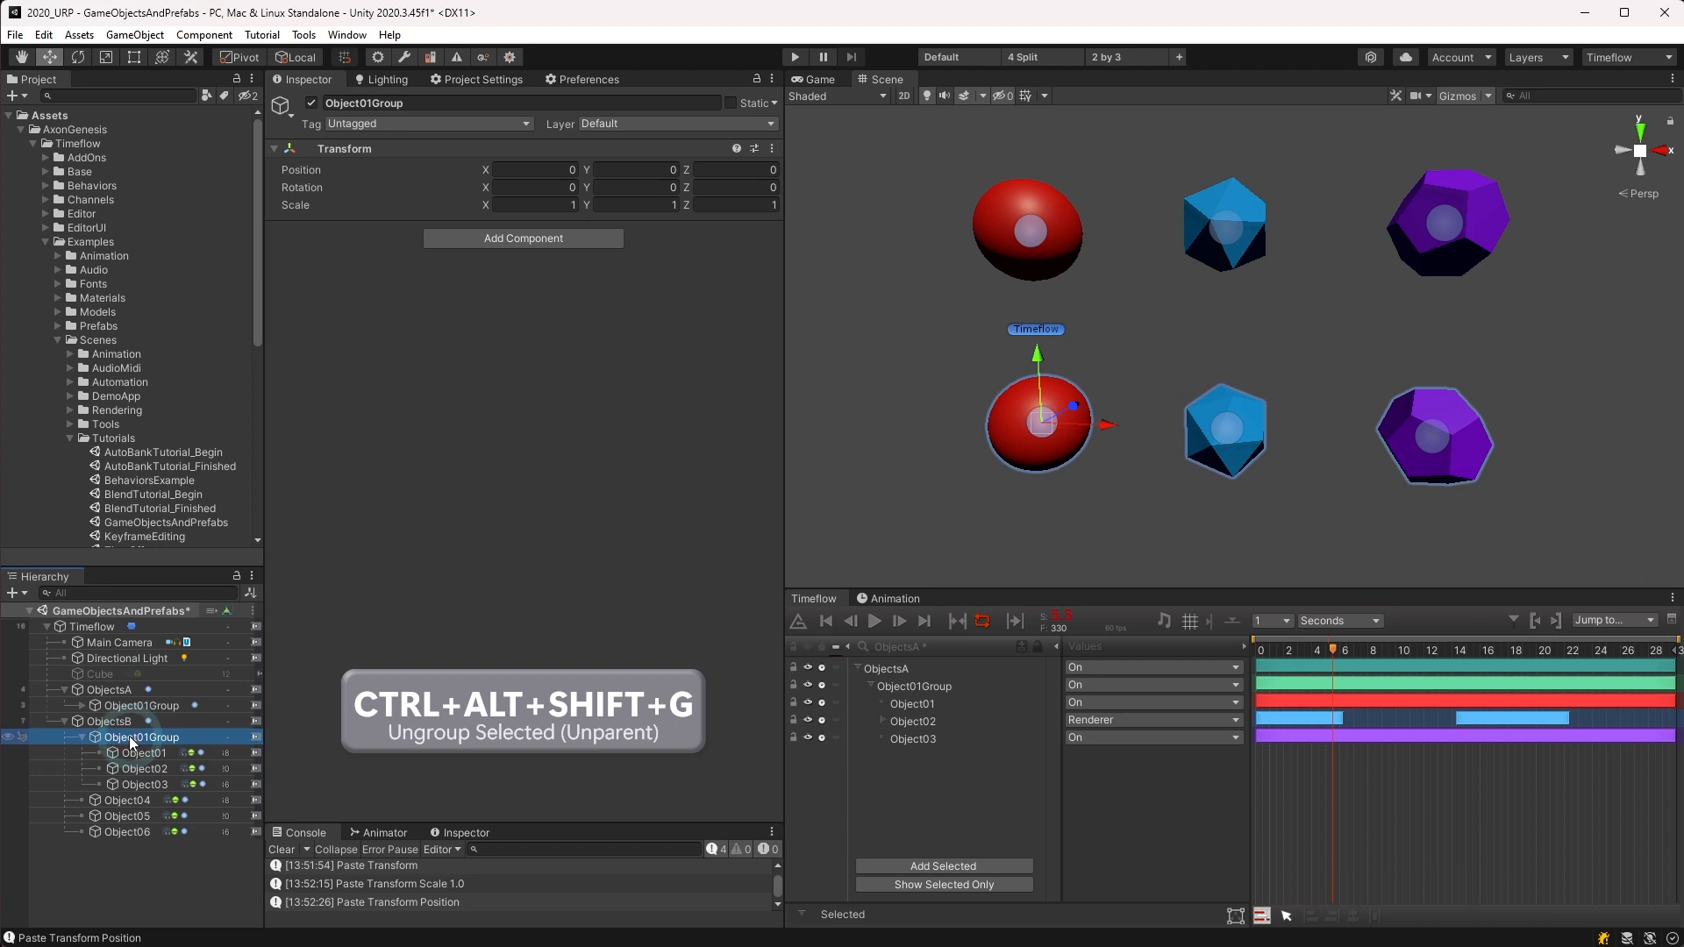
key(ctrl+alt+shift+g)
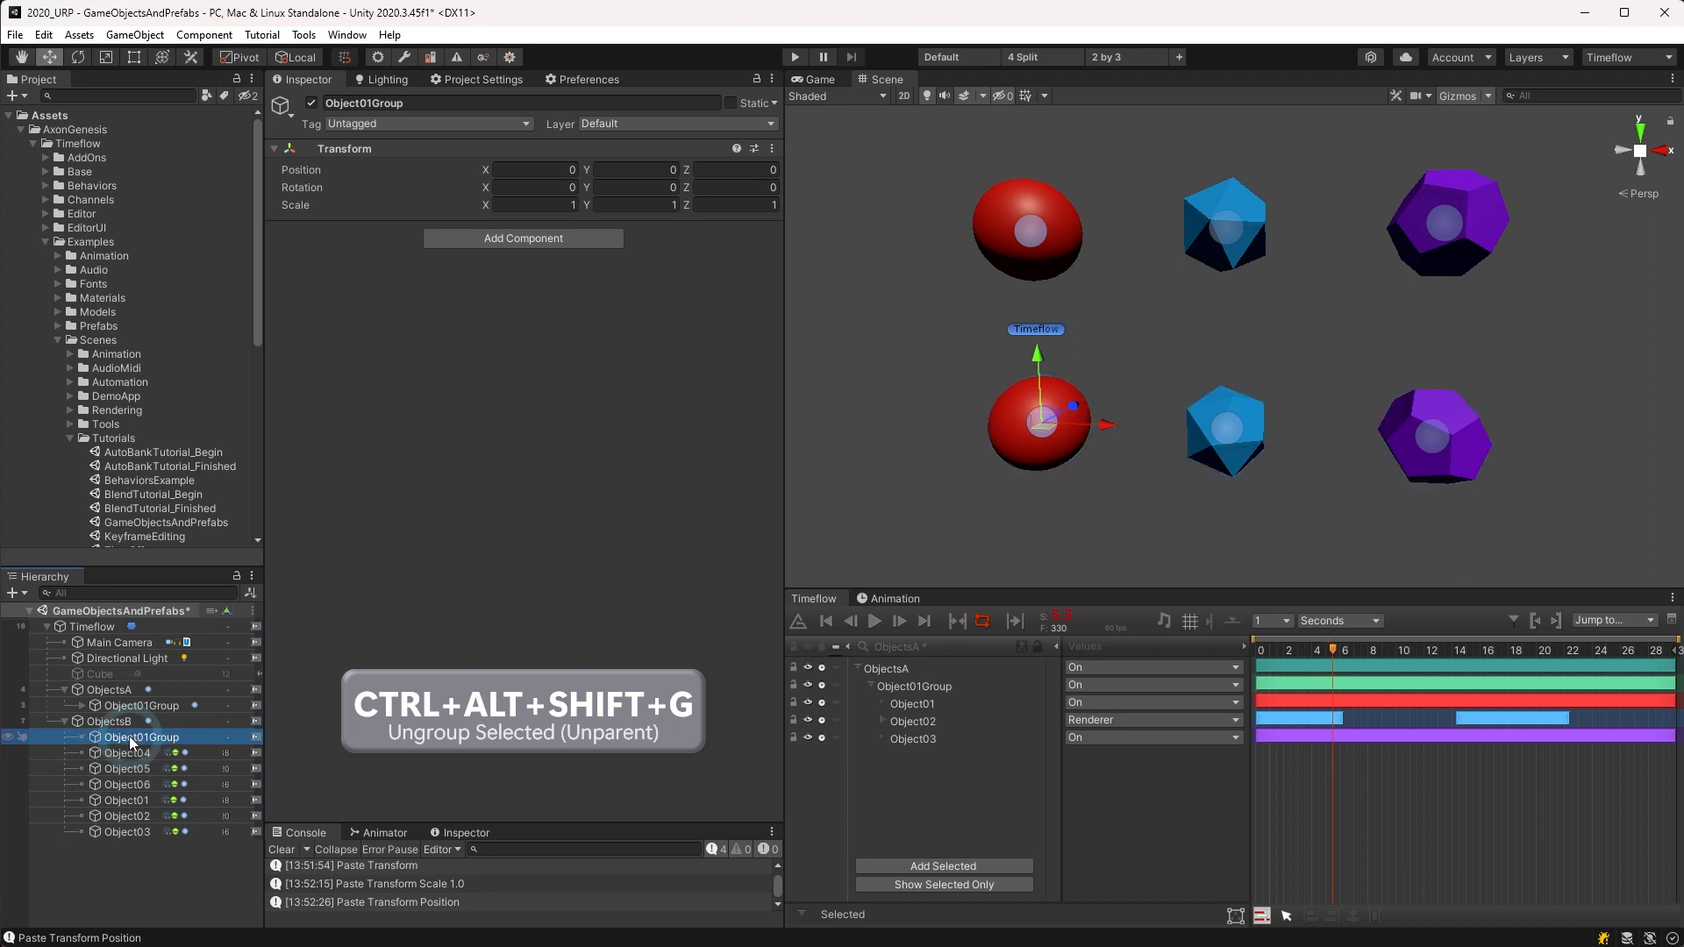
click(121, 707)
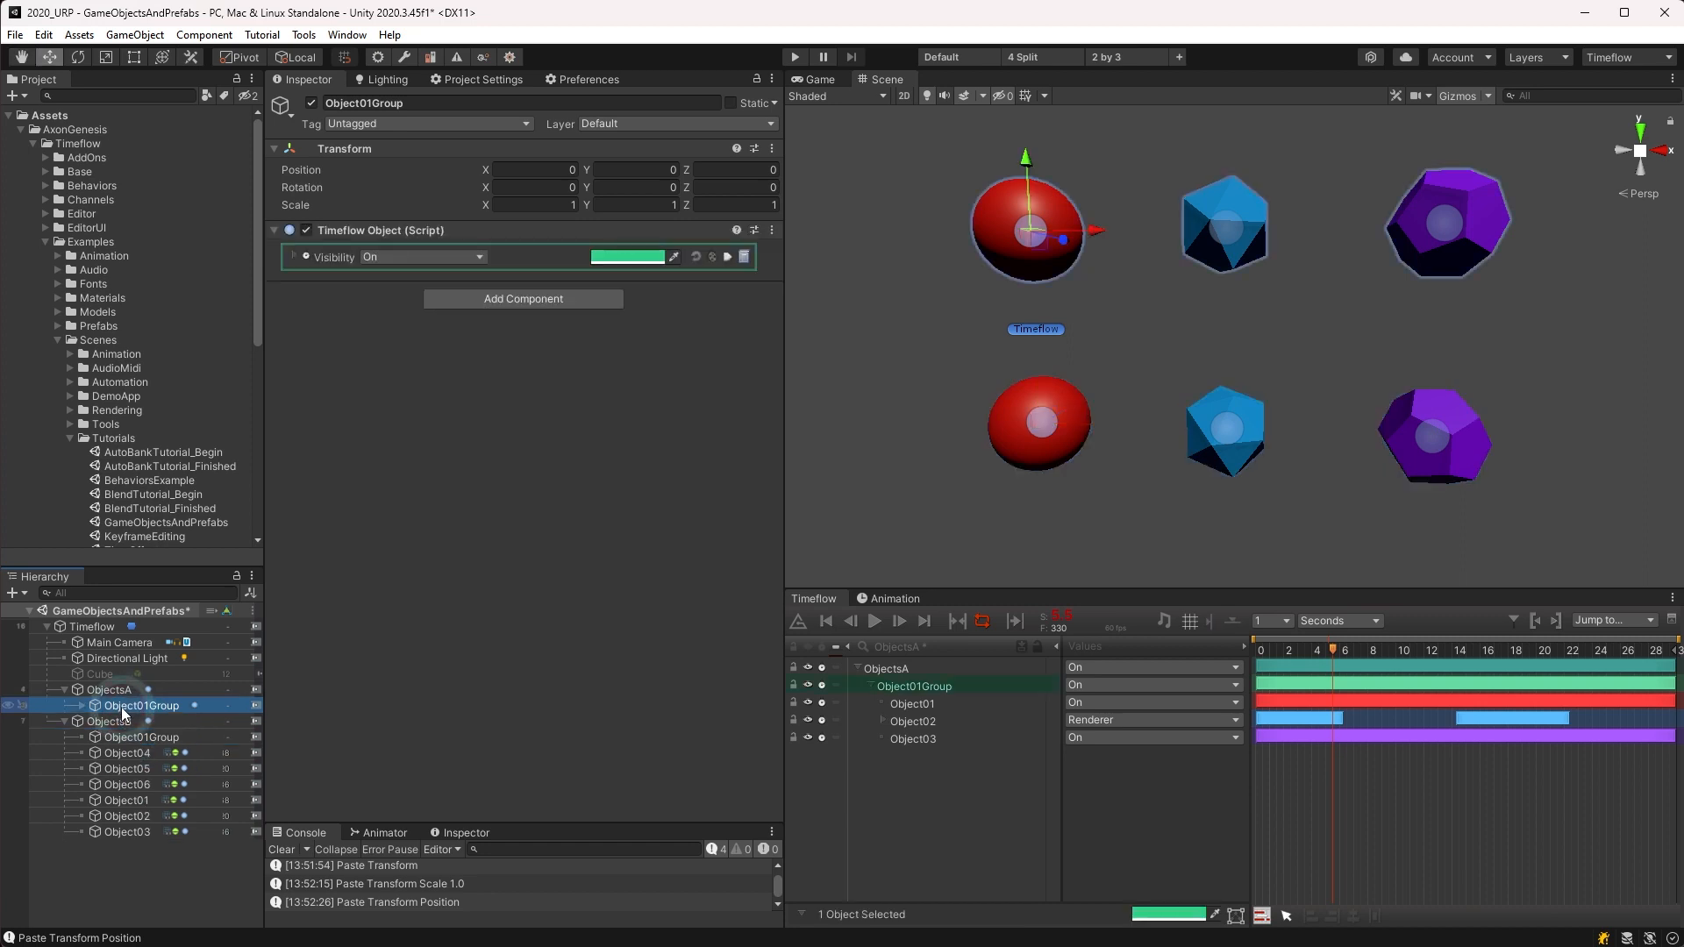
key(Right)
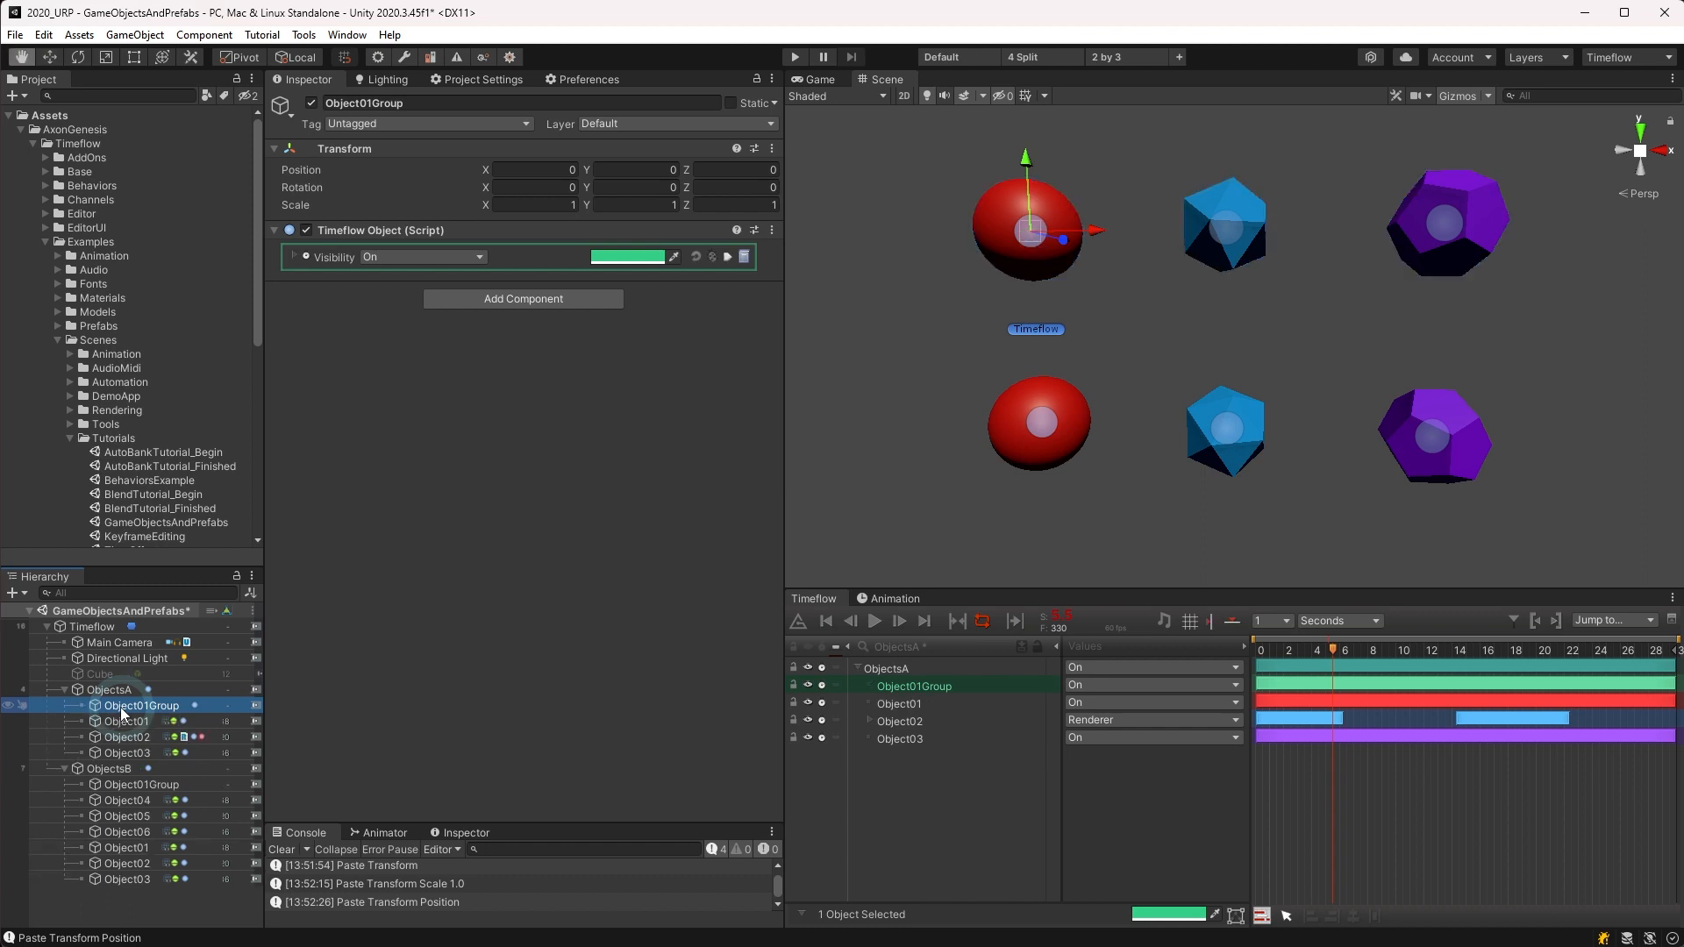
ctrl+click(131, 782)
key(Delete)
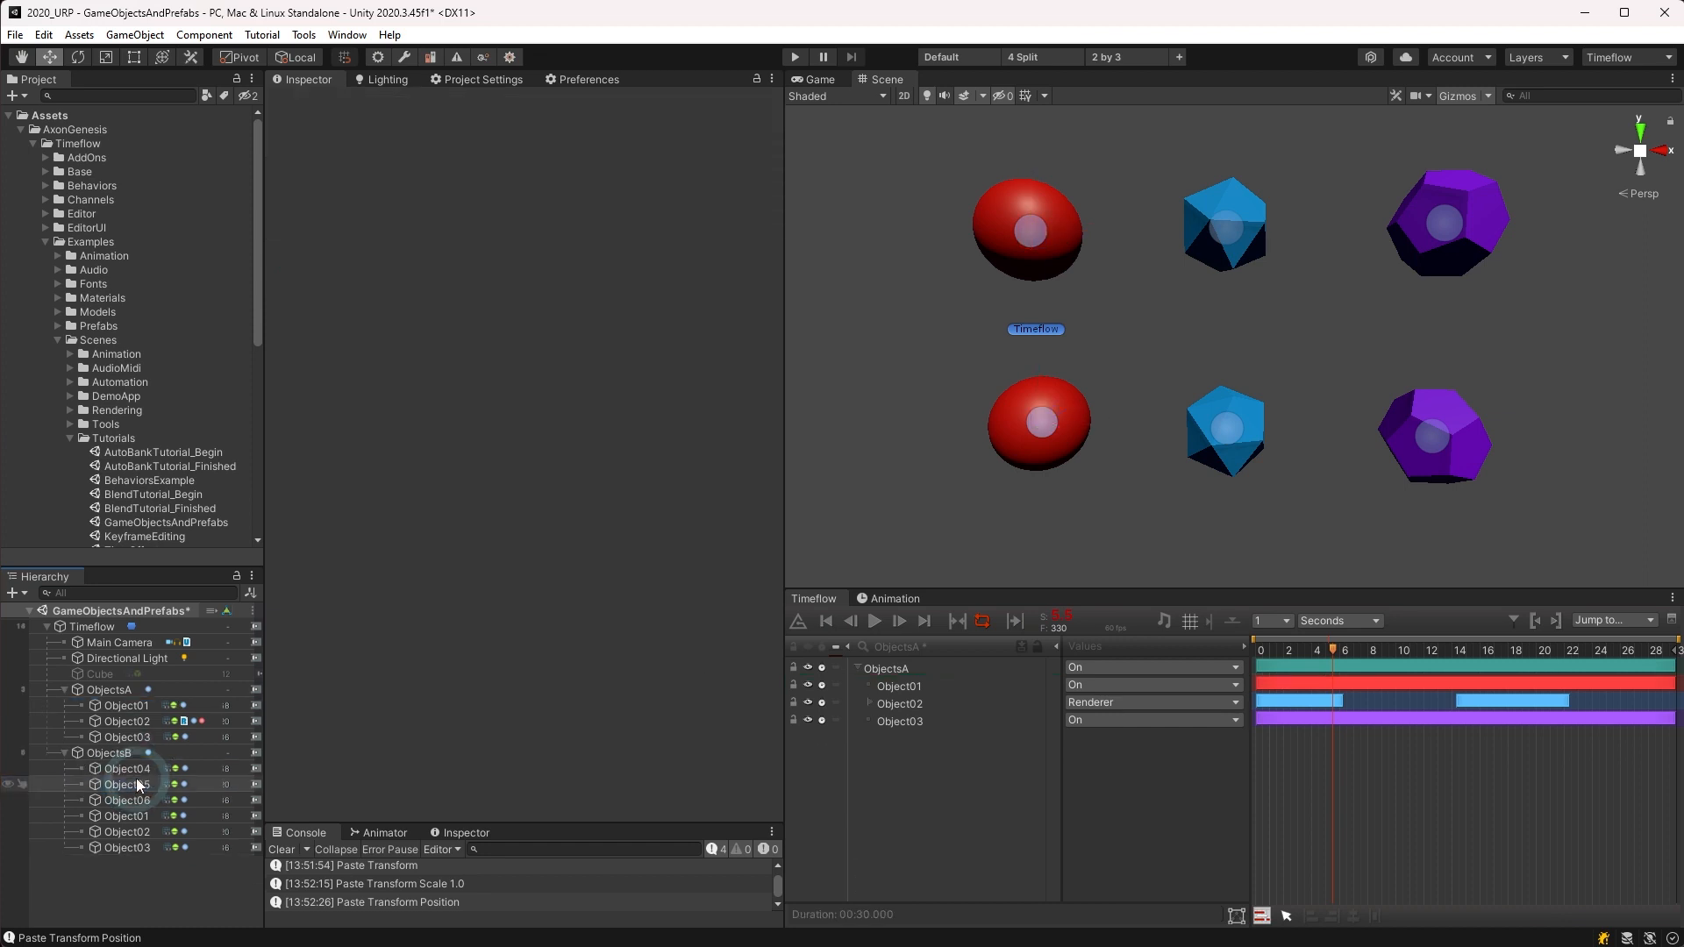
Step: Destroy all Timeflow behaviors on ObjectsA with the Timeflow GameObject command
click(109, 689)
click(135, 35)
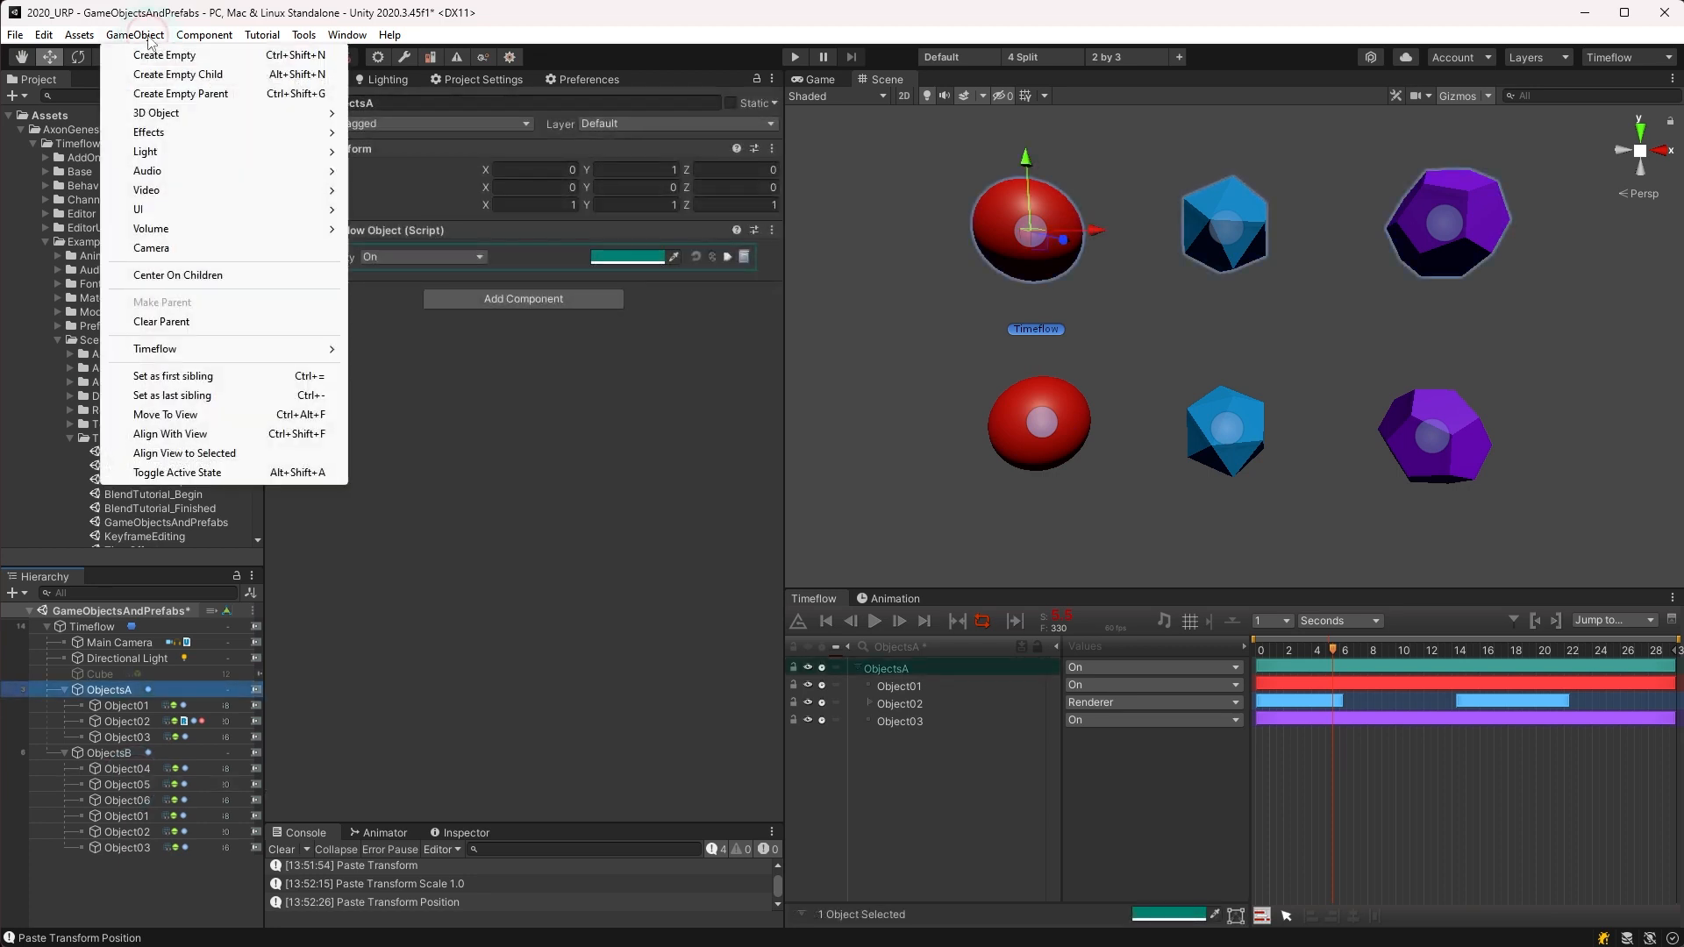
mouse_move(182, 349)
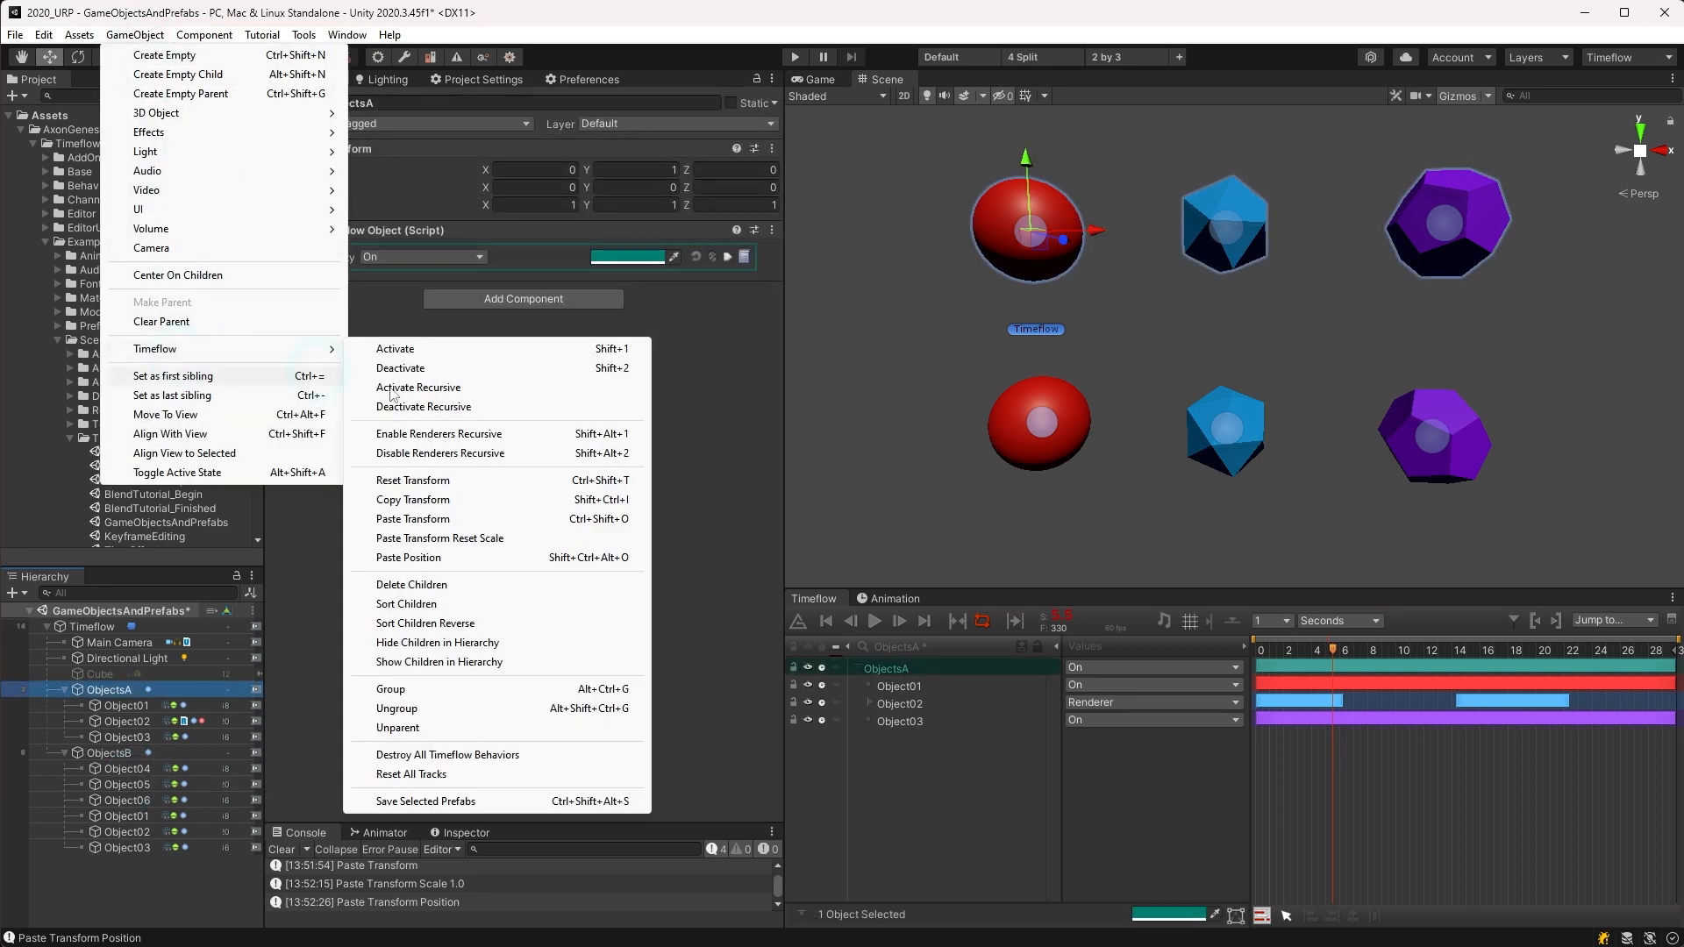
click(566, 754)
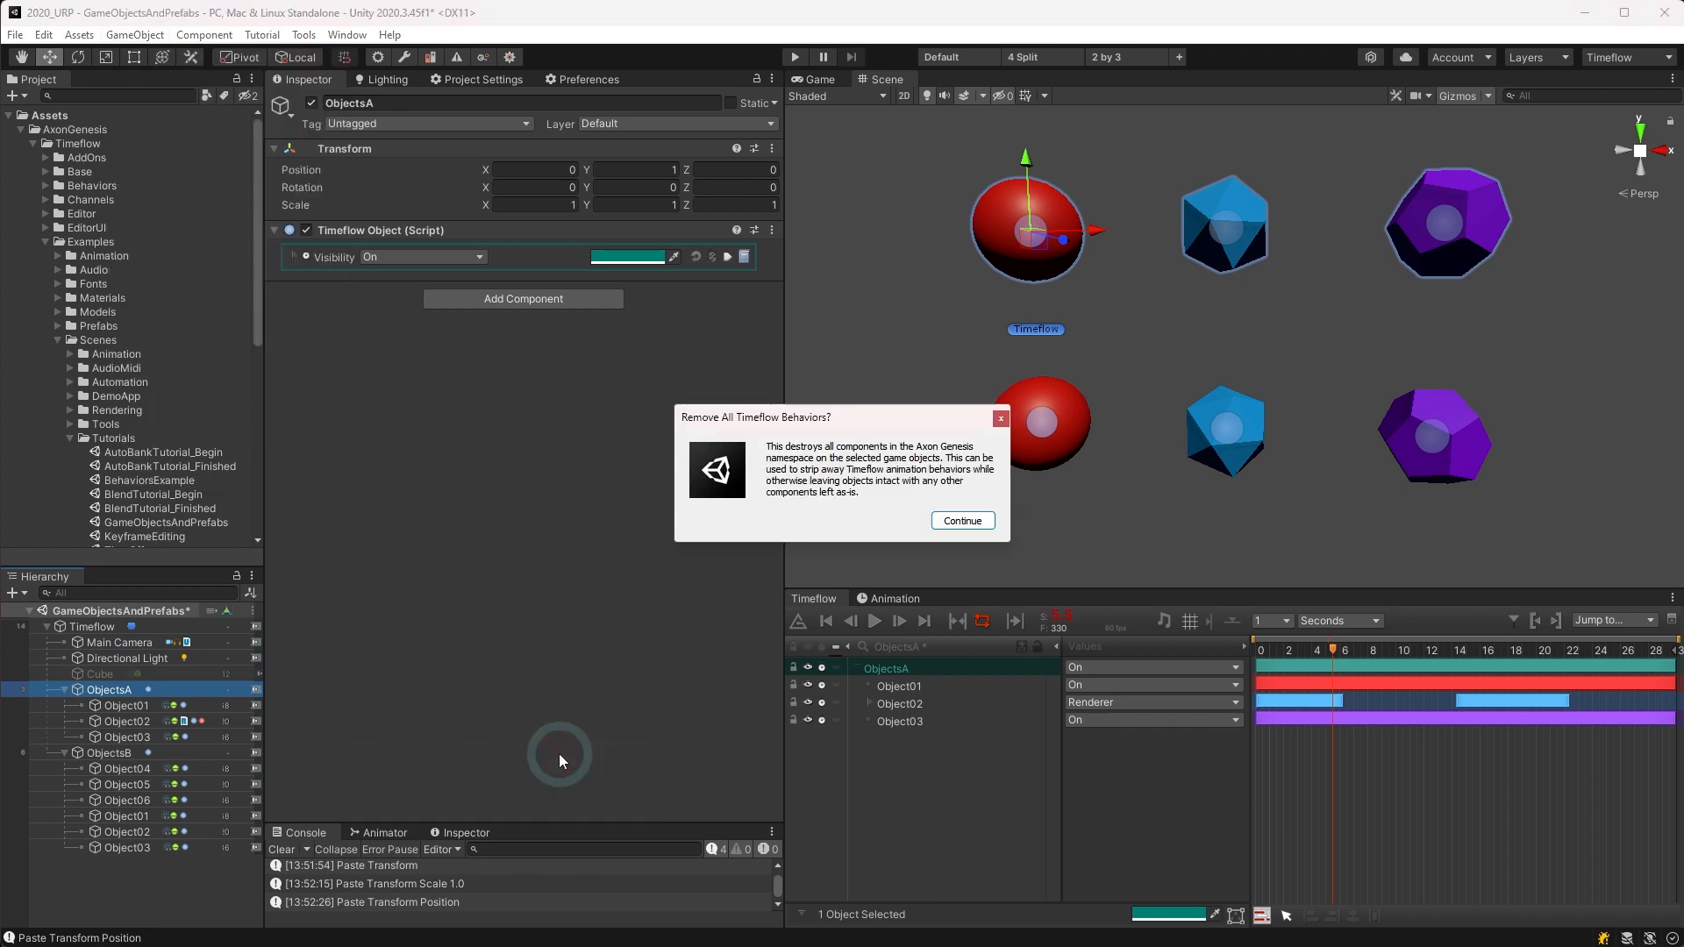
click(967, 521)
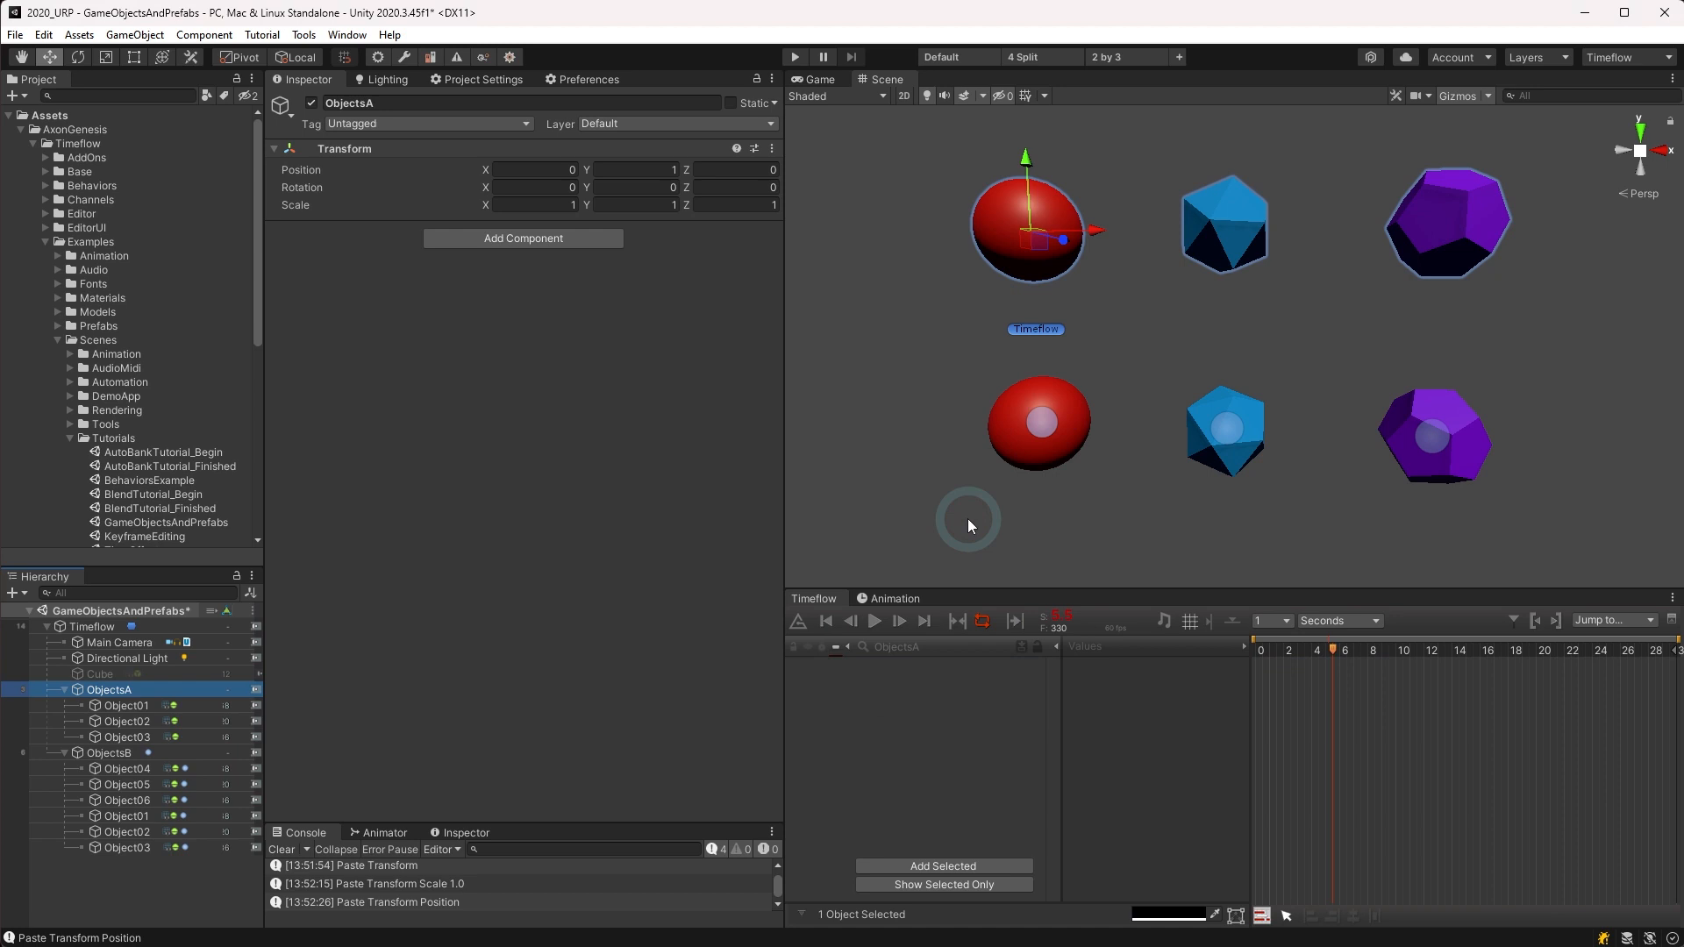
Step: Inspect the components of Object01 and Object02 under ObjectsA, and undo the removal of the Timeflow behaviors
click(114, 709)
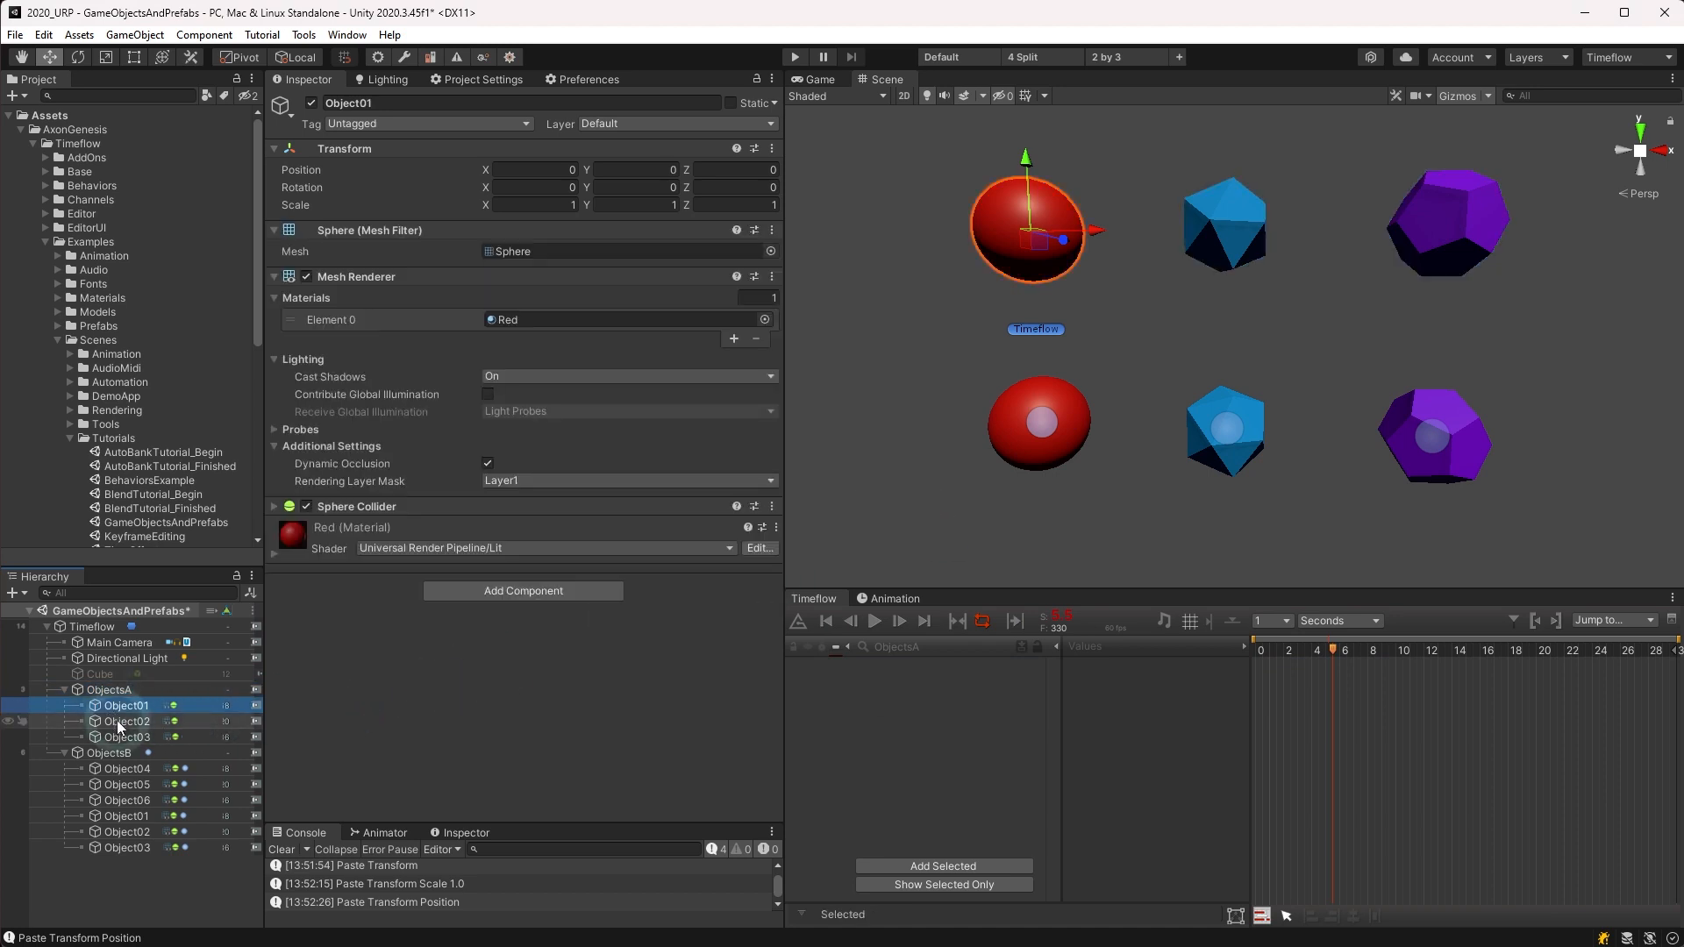
click(118, 720)
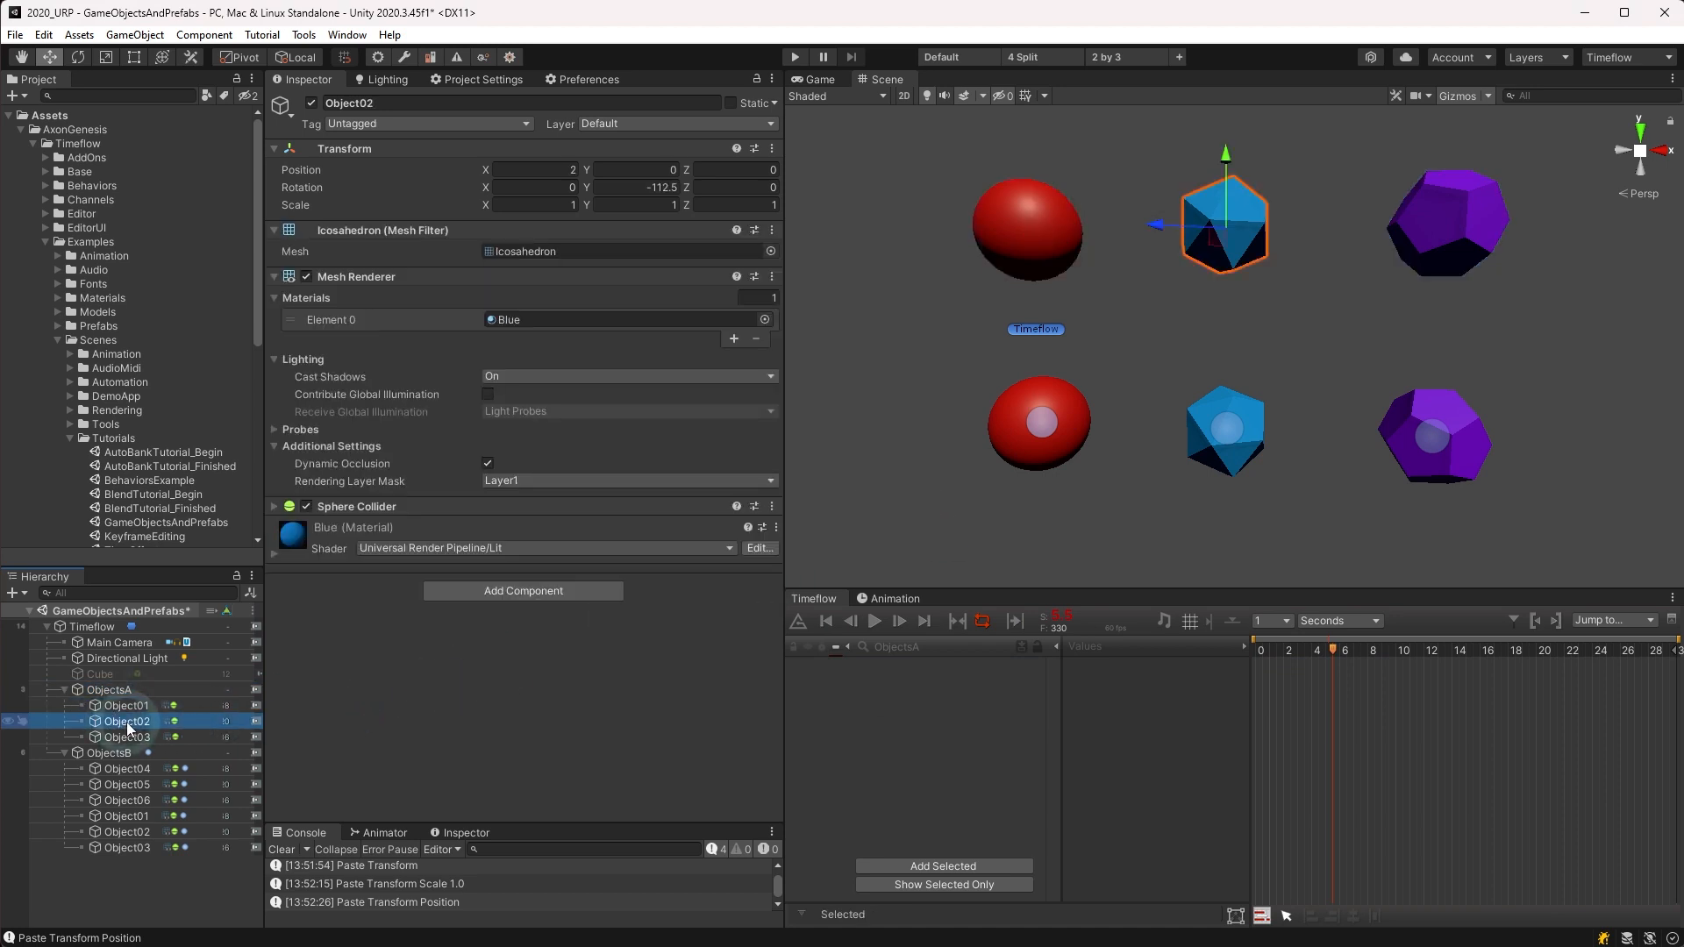
key(Up)
key(Up)
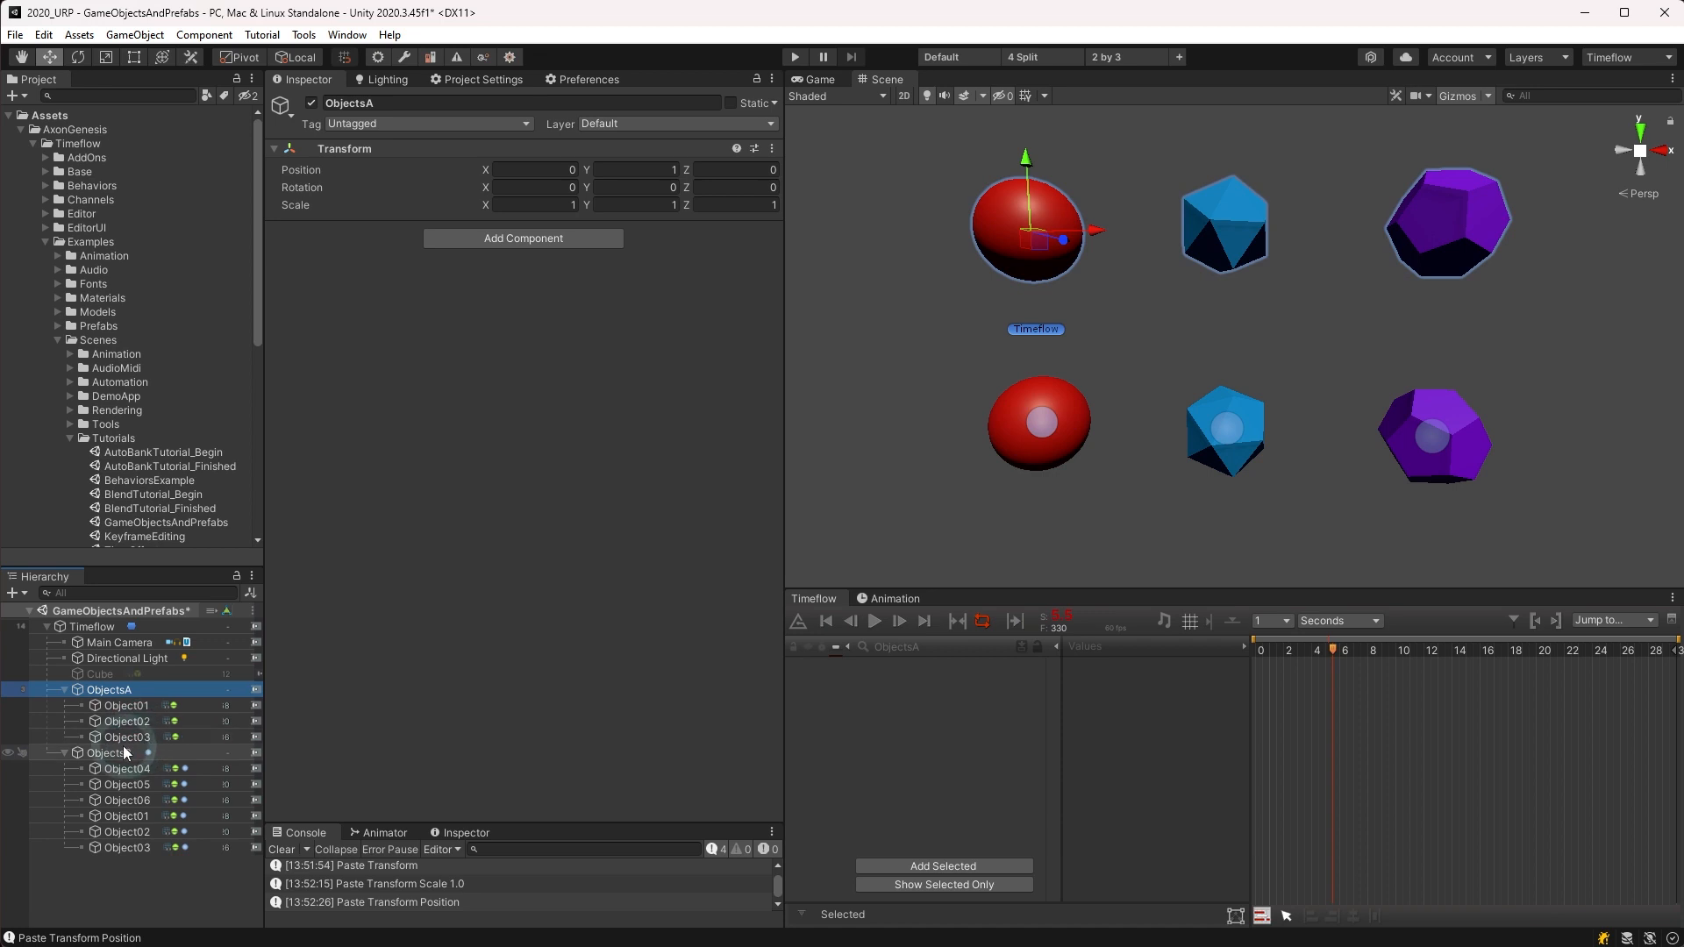
key(ctrl+z)
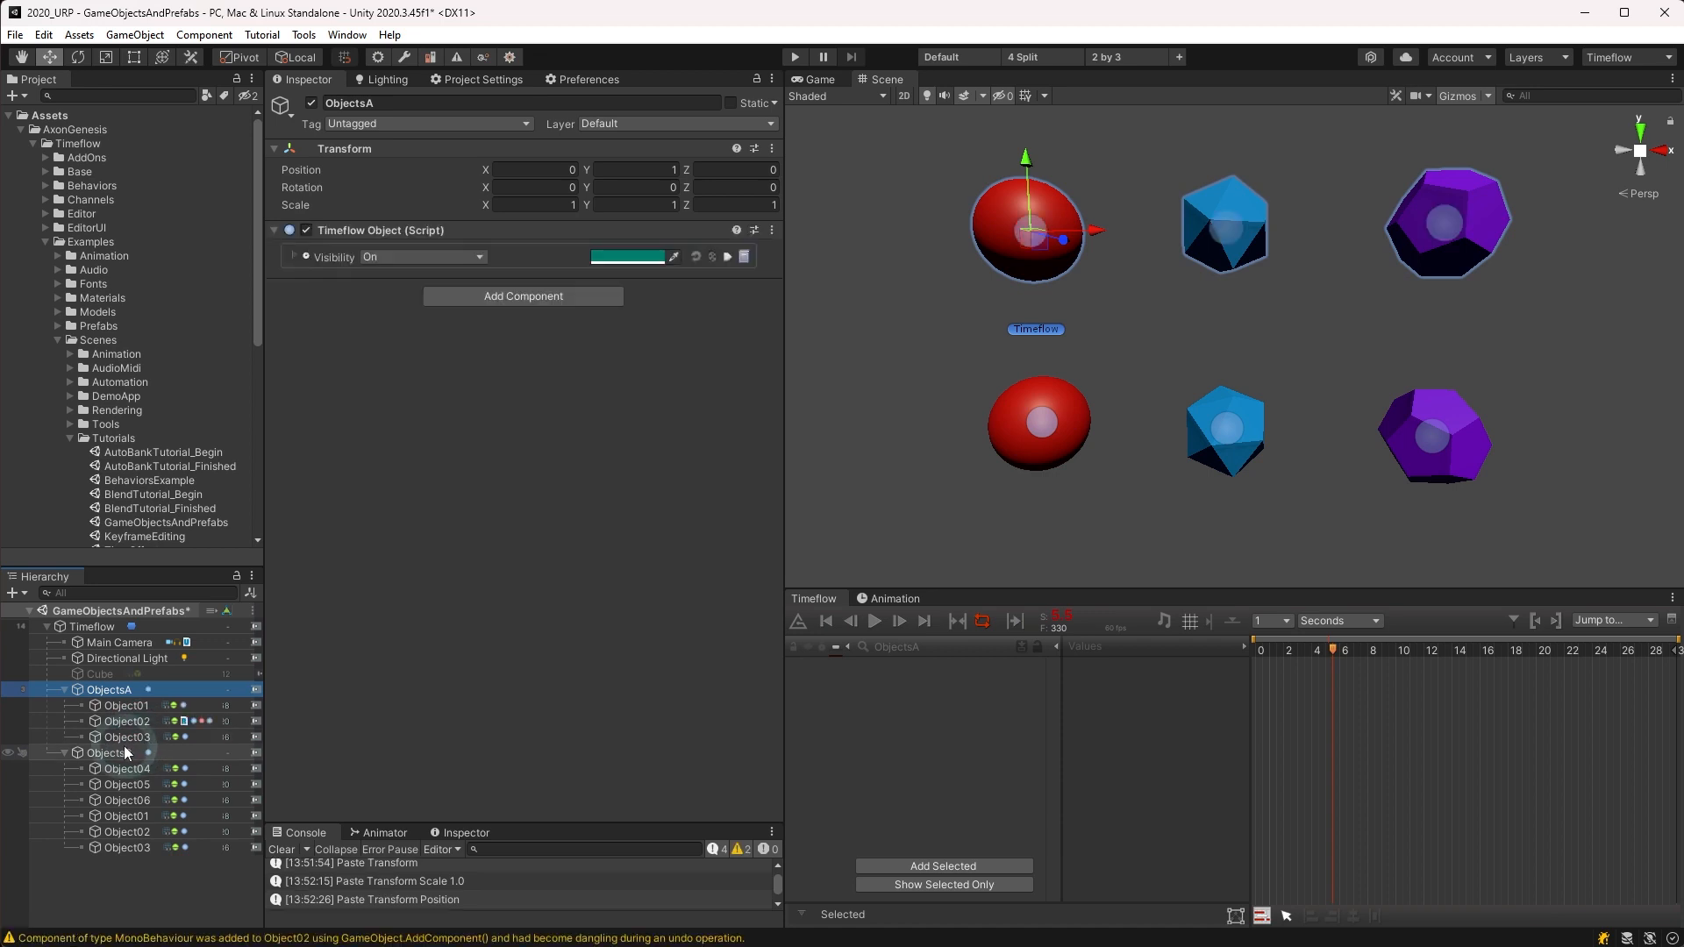
Step: Show ObjectsA in the Timeflow view, try Reset All Tracks on it, and undo the reset
alt+click(114, 691)
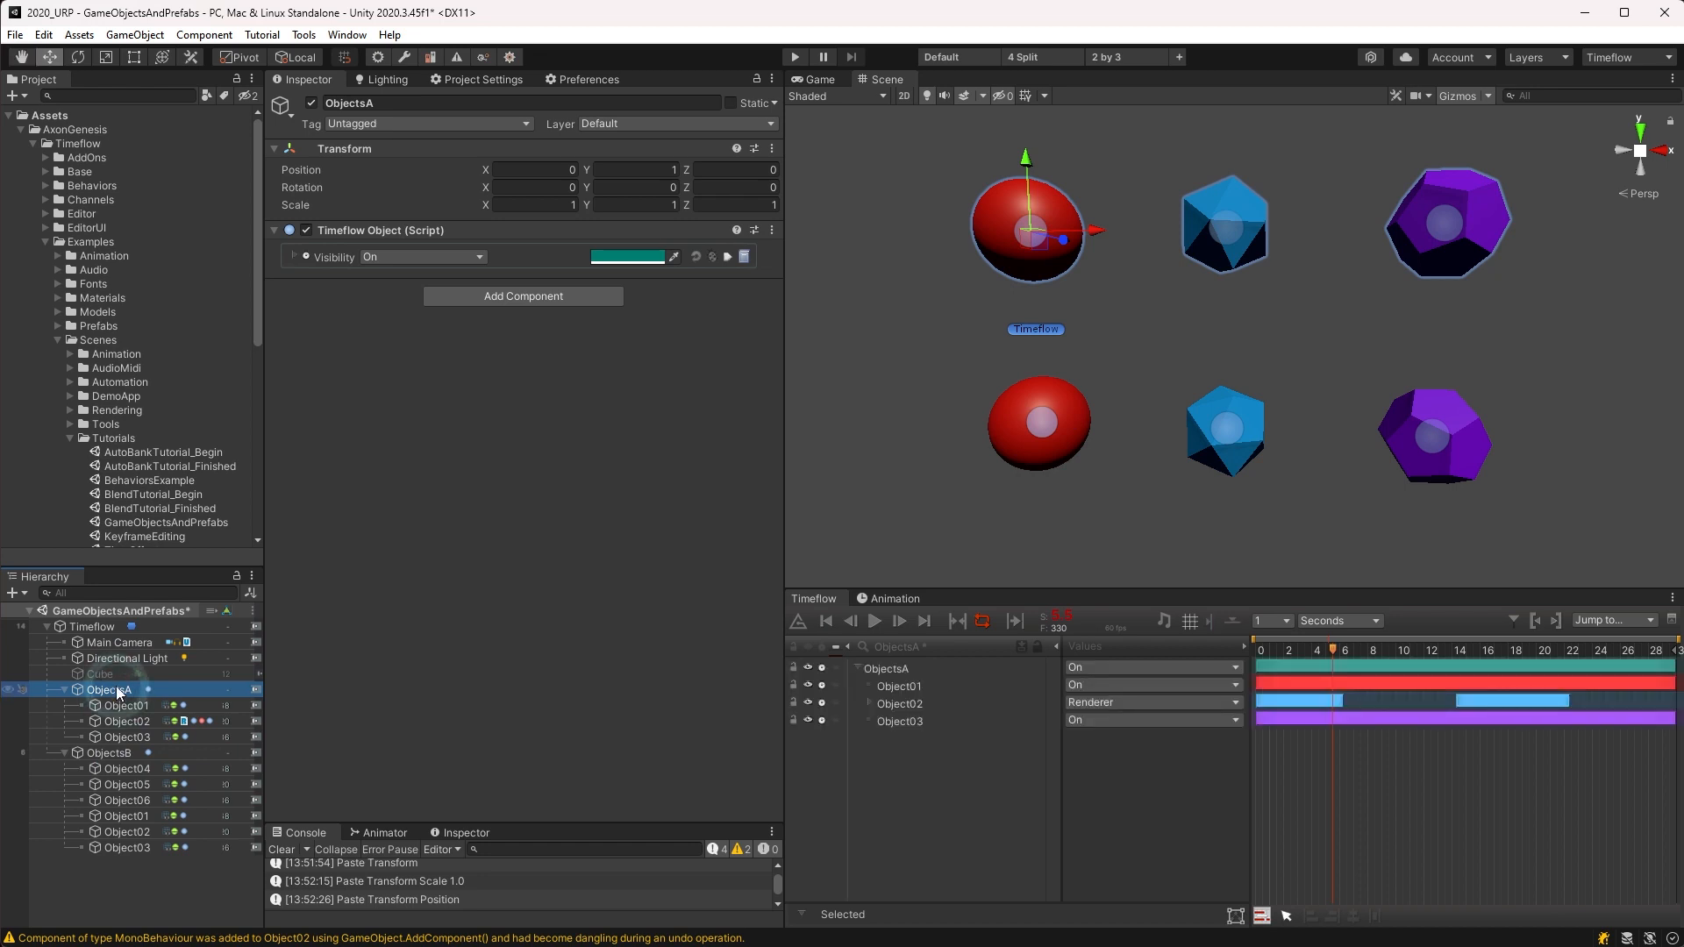
right_click(115, 689)
mouse_move(227, 491)
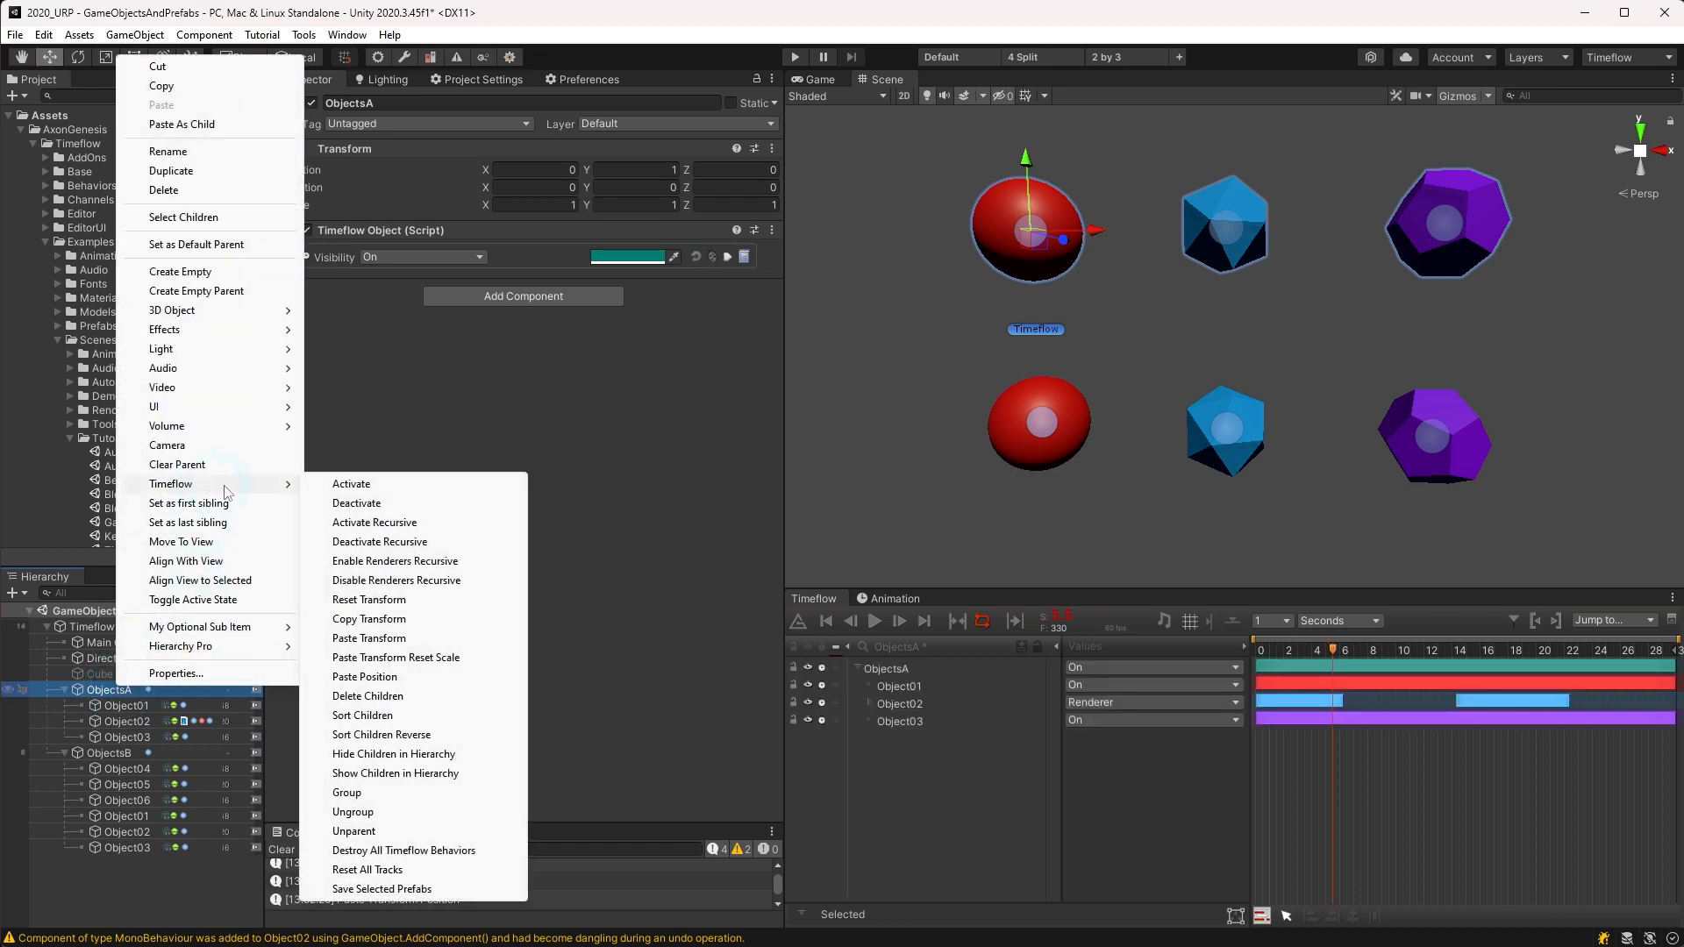
click(395, 870)
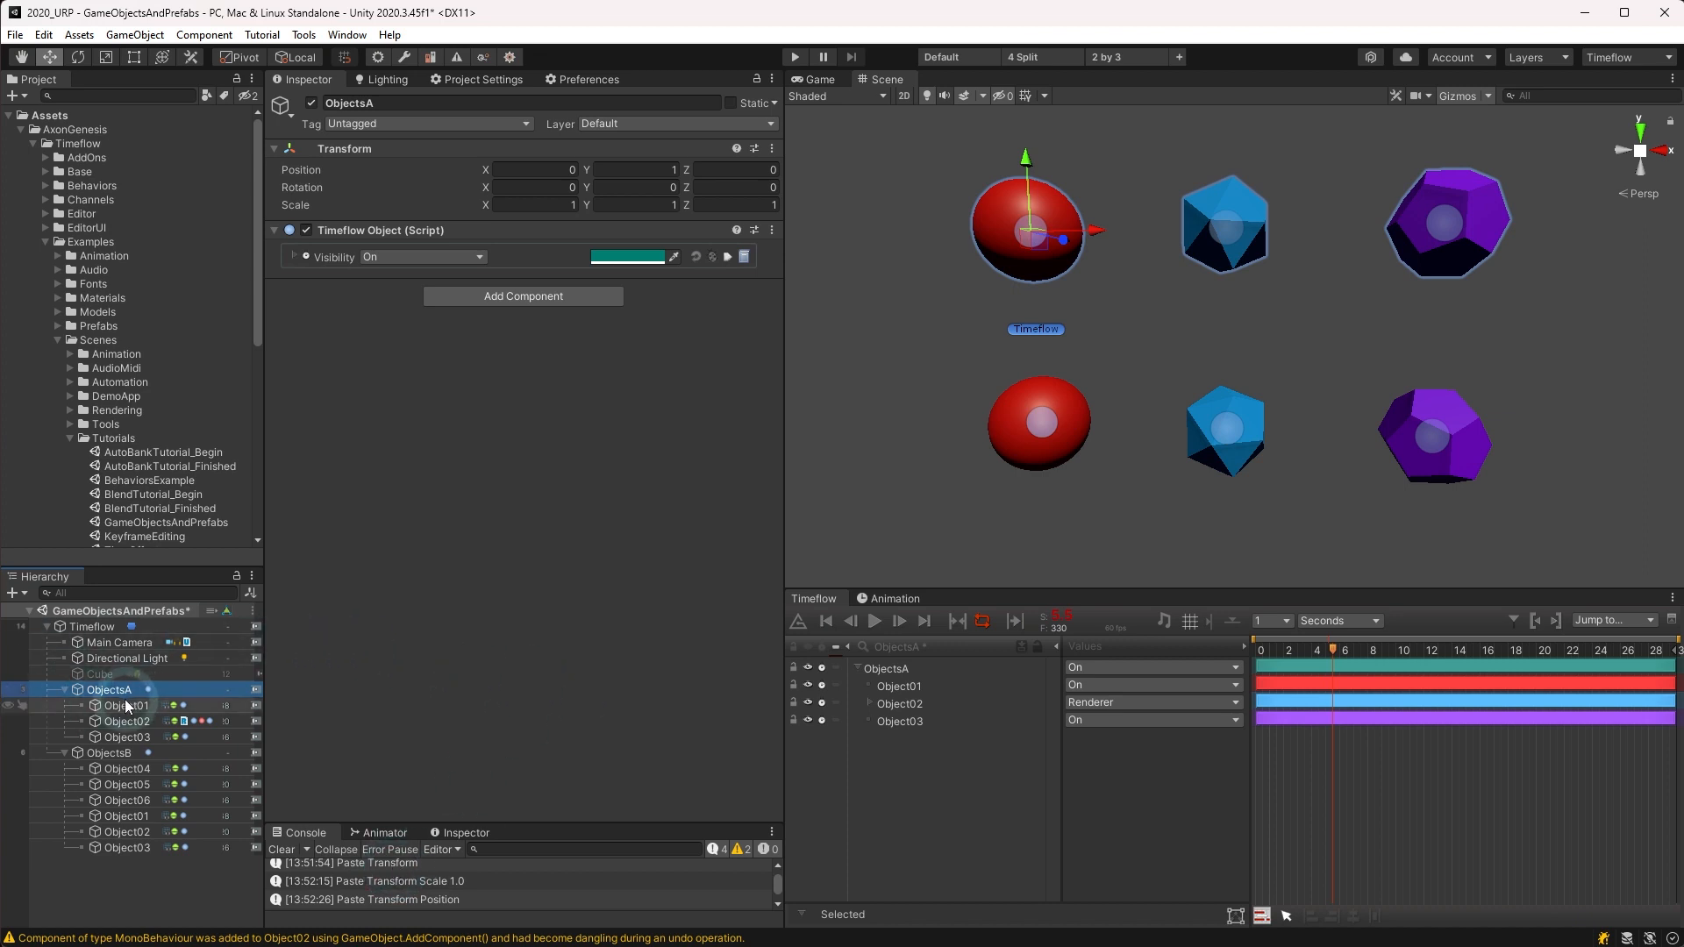
key(ctrl+z)
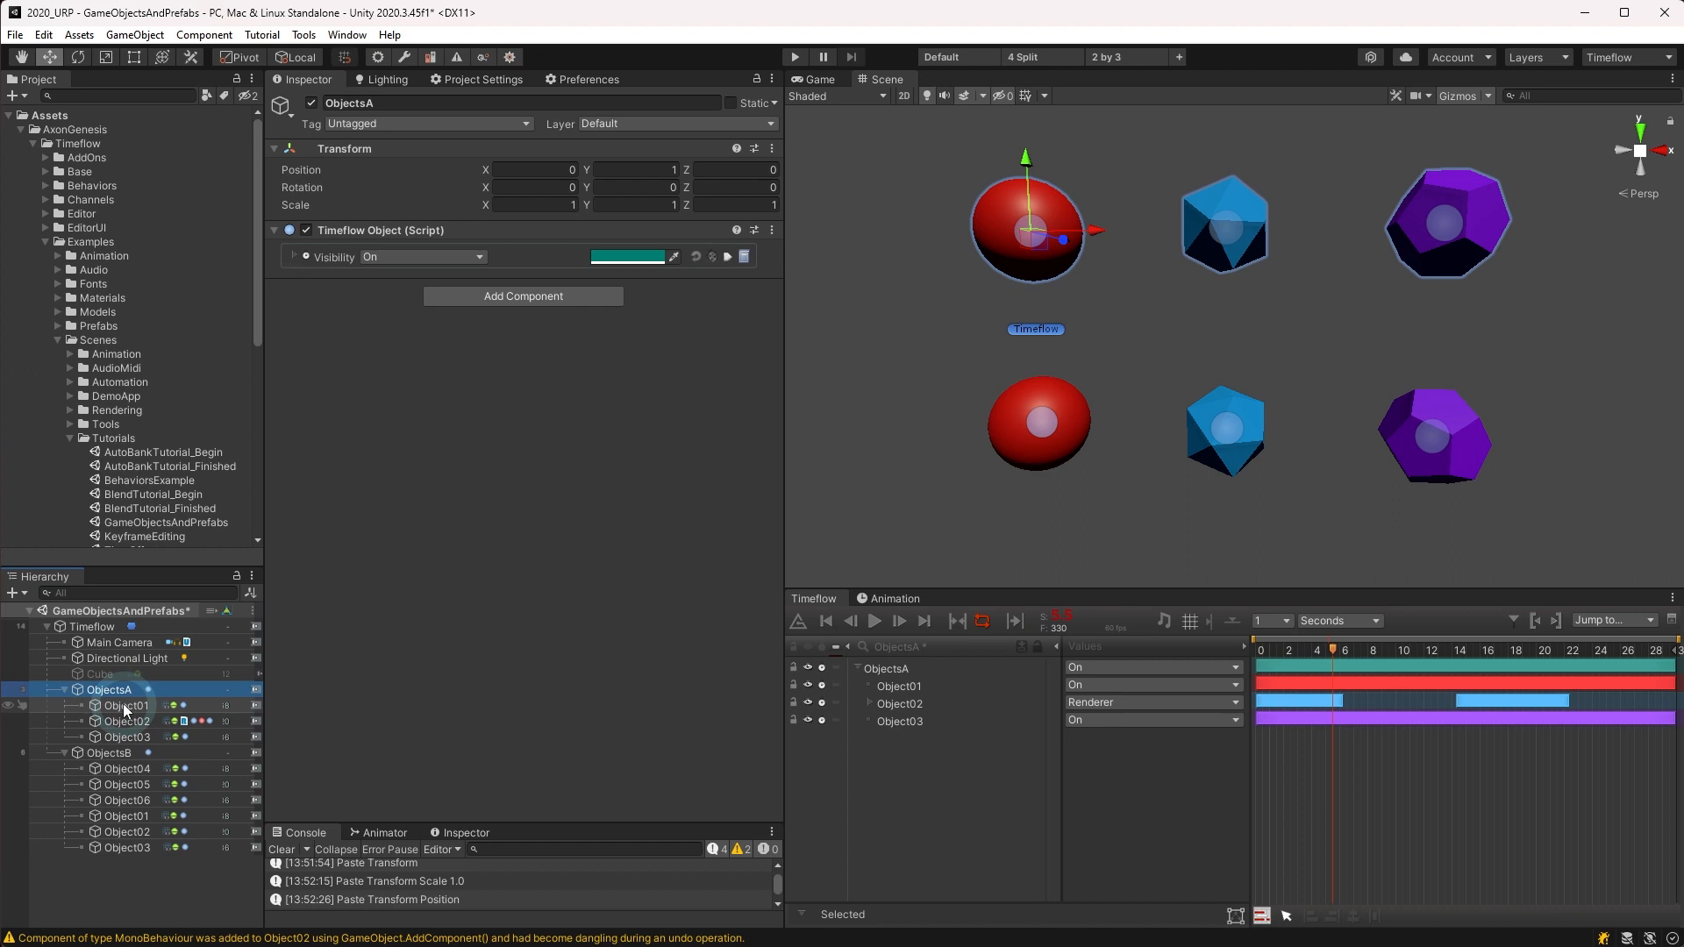
Step: Reset only Object02's tracks from its entry in the Timeflow view, and undo the reset
click(900, 703)
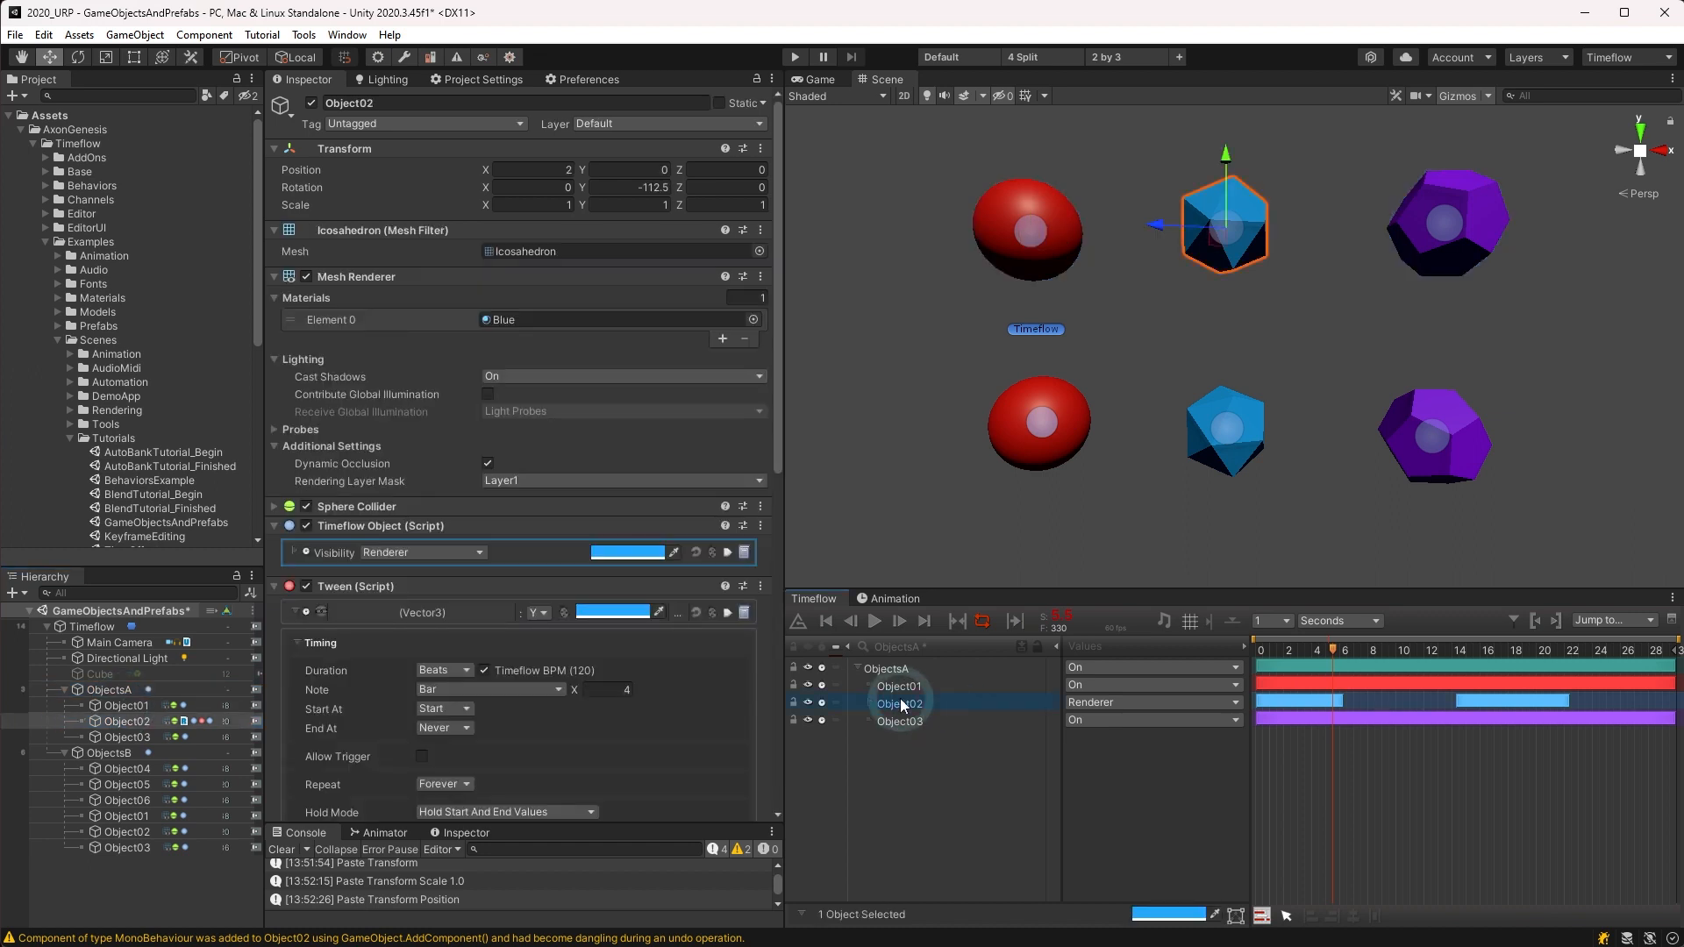
right_click(901, 704)
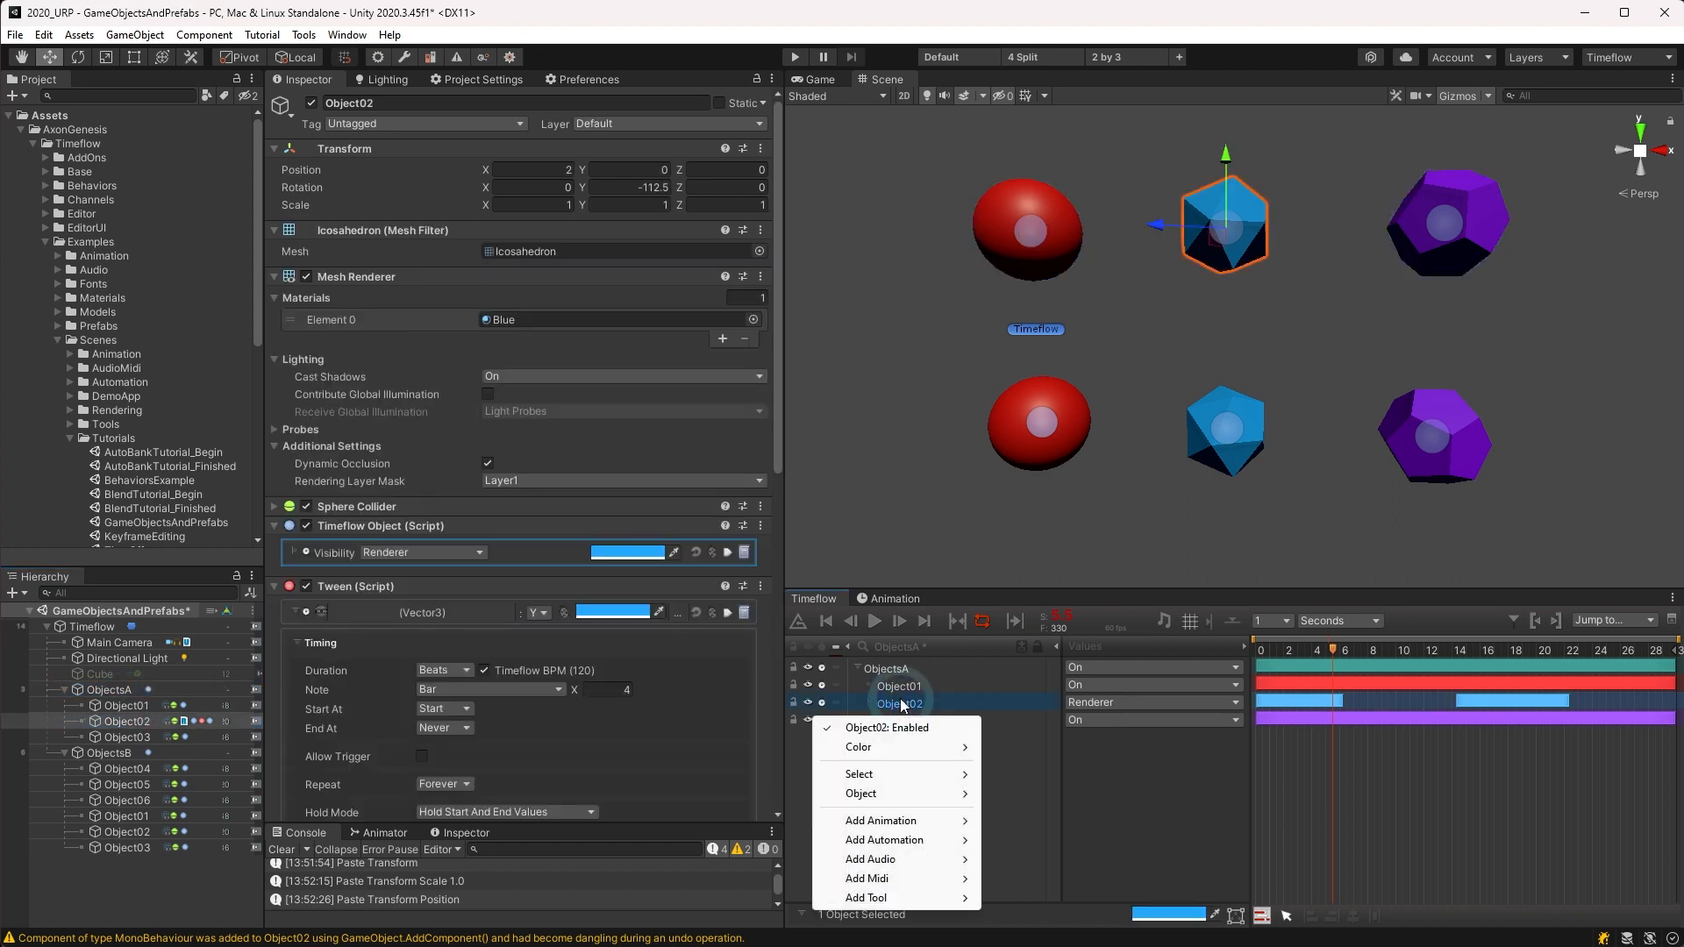
mouse_move(895, 794)
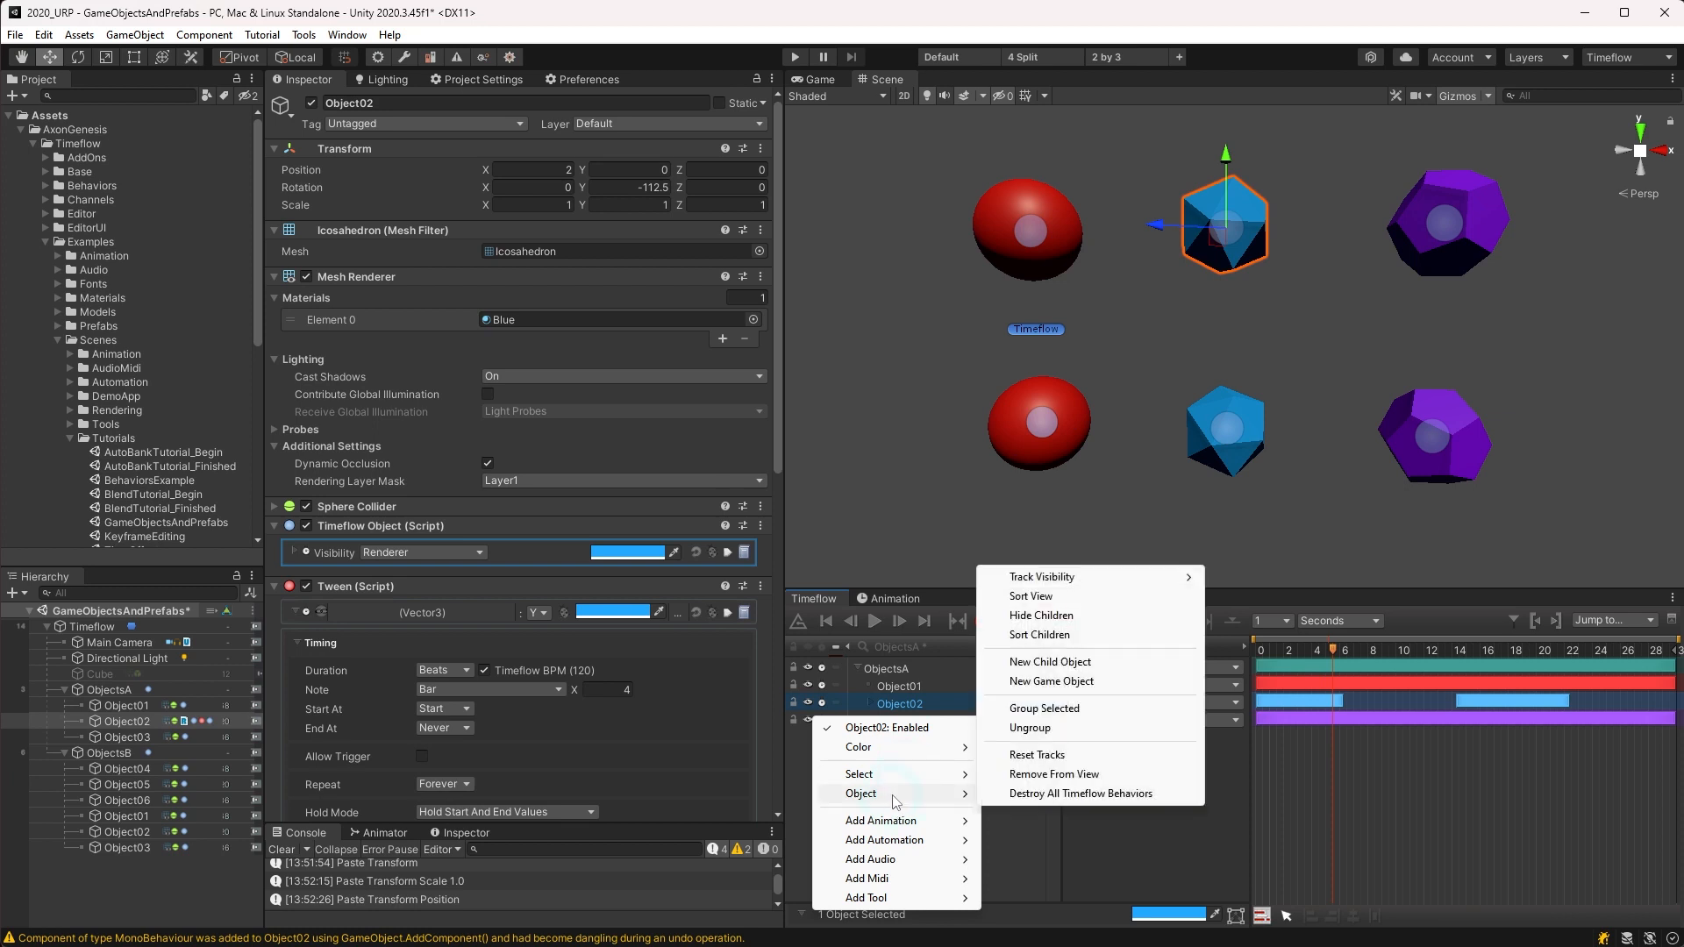
click(1049, 755)
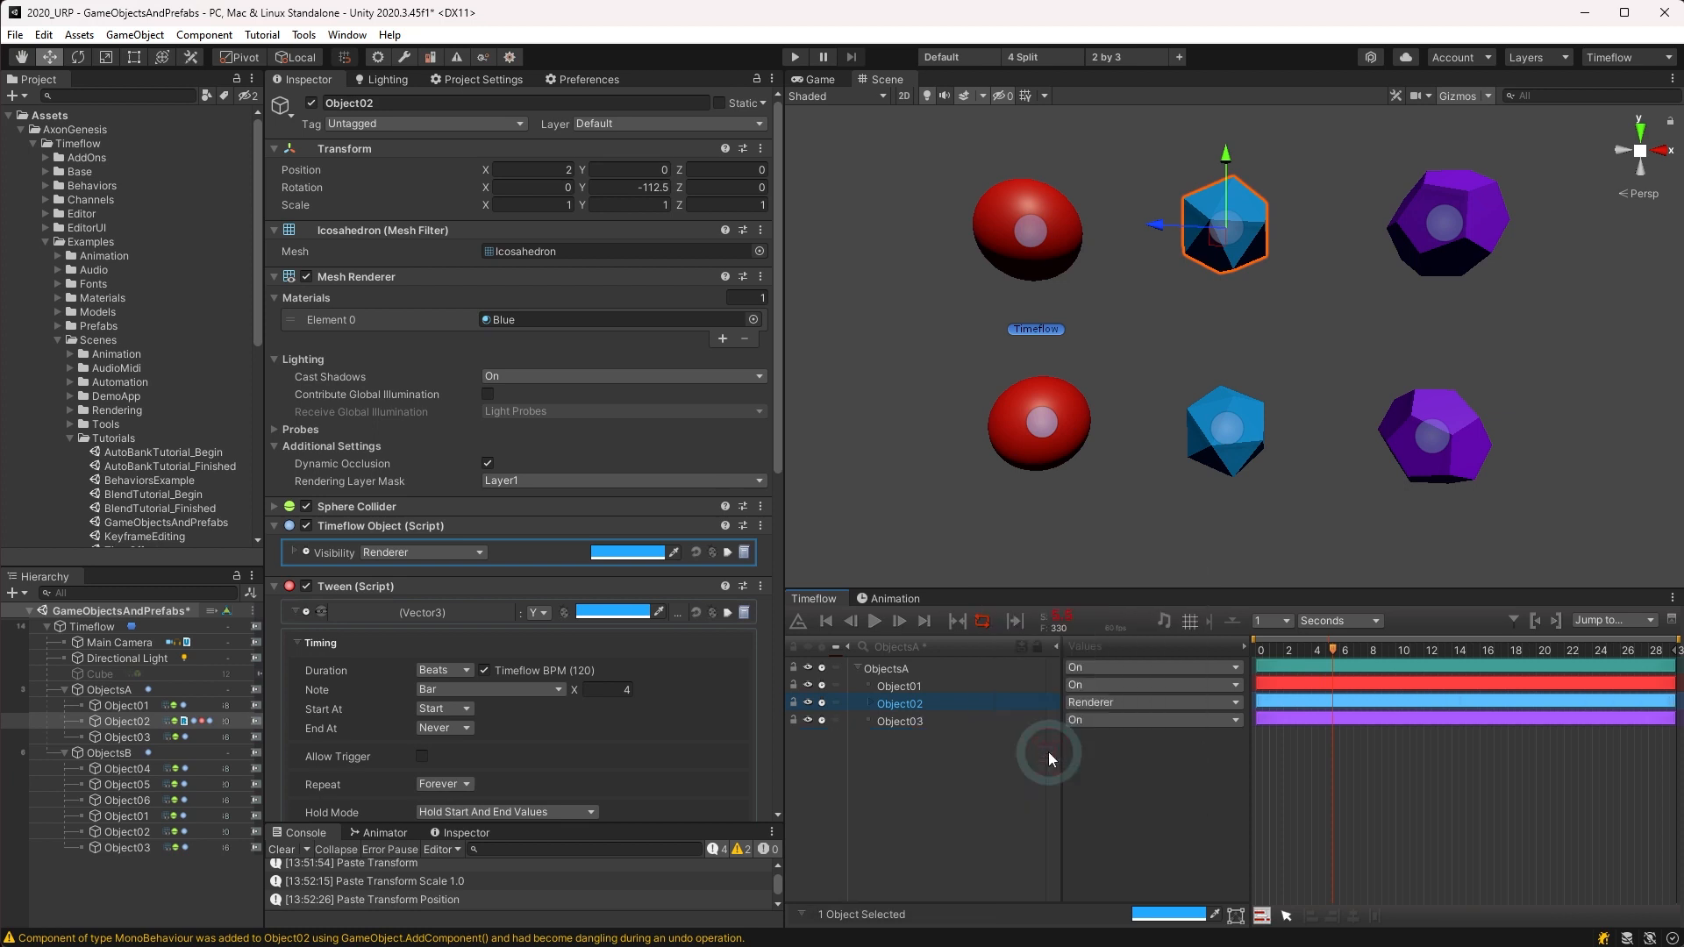
key(ctrl+z)
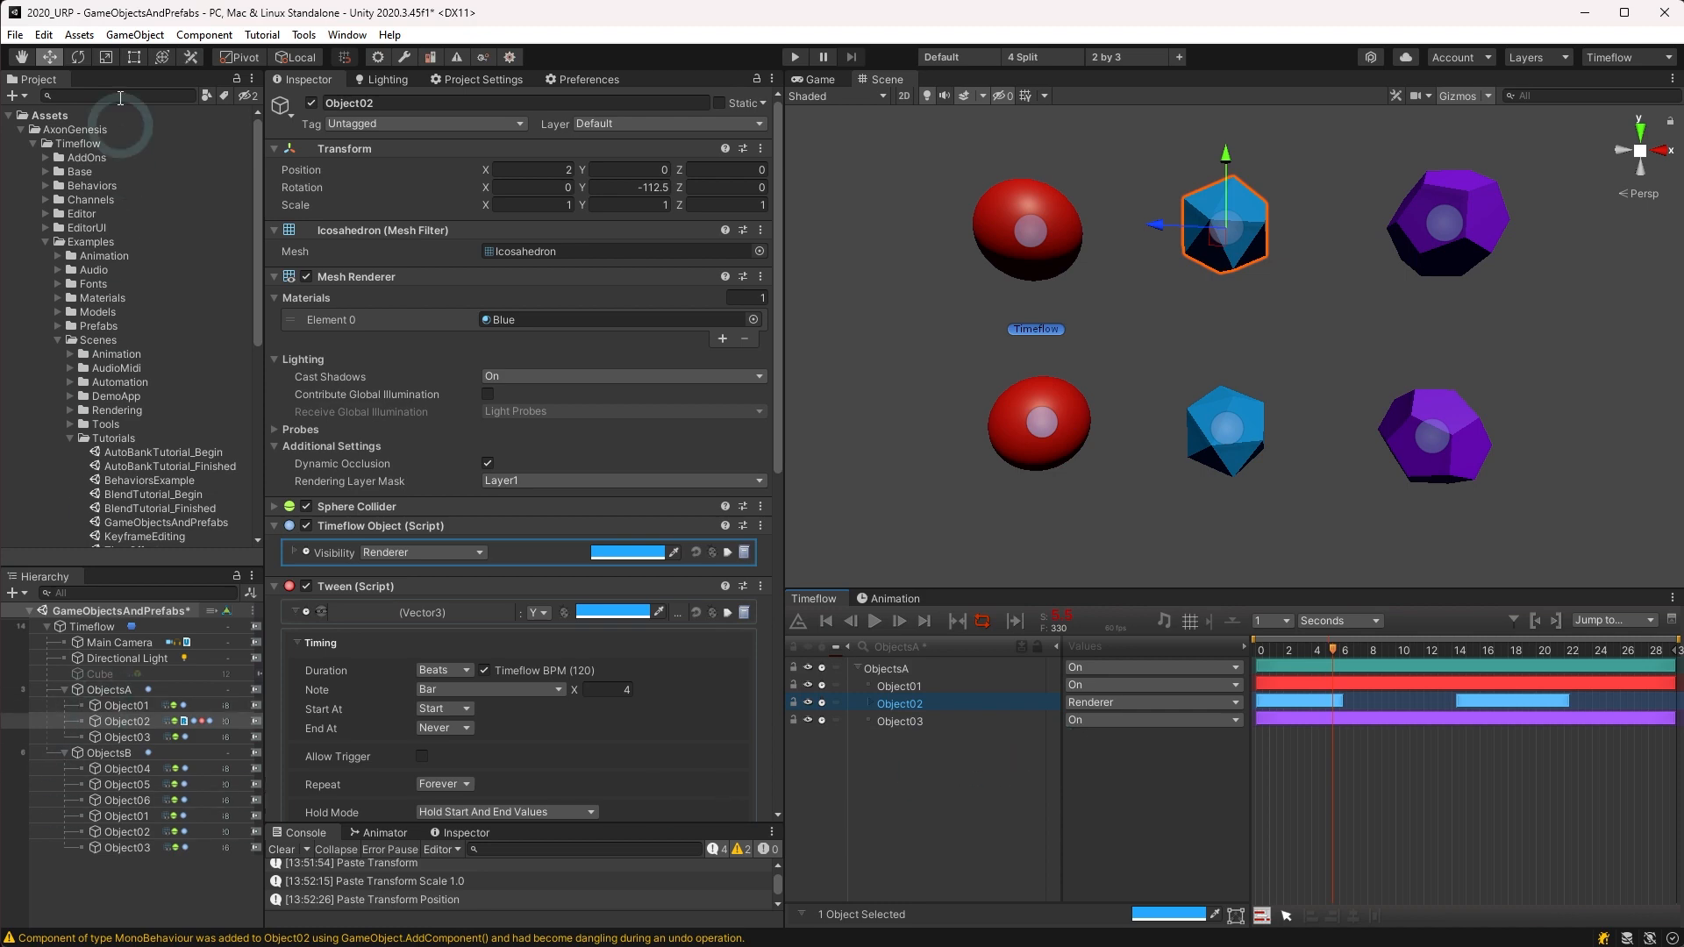
Step: Save Object02 and Object01 under ObjectsA as prefabs with the Timeflow Save Selected Prefabs command
click(128, 35)
mouse_move(175, 349)
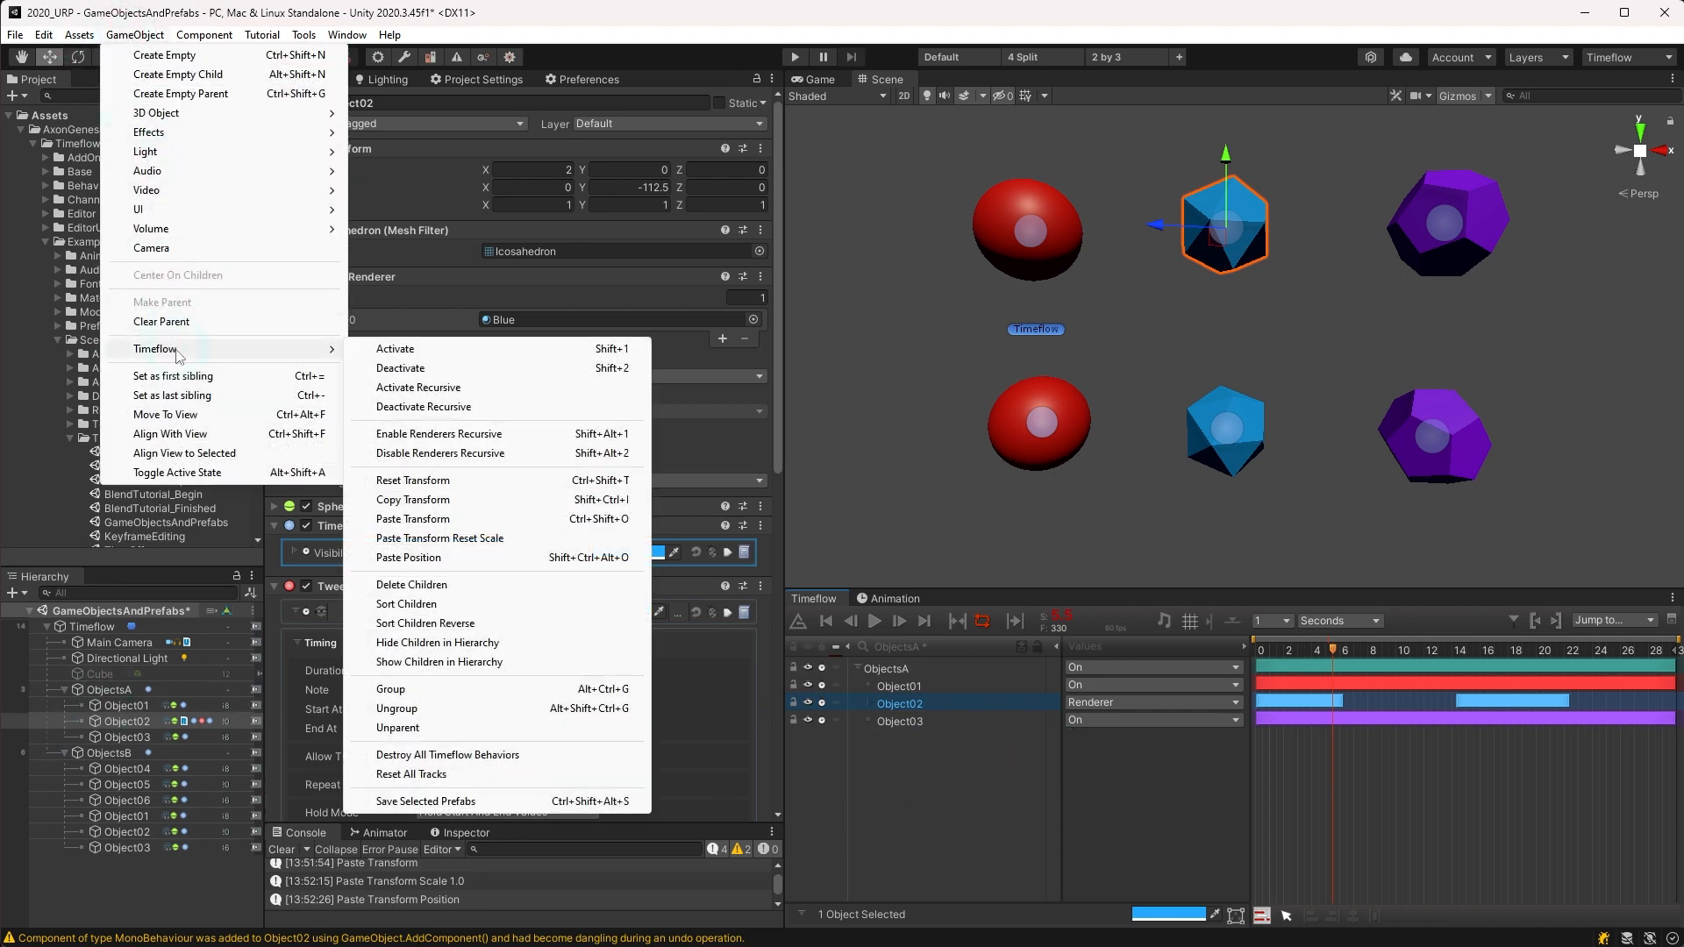
click(433, 801)
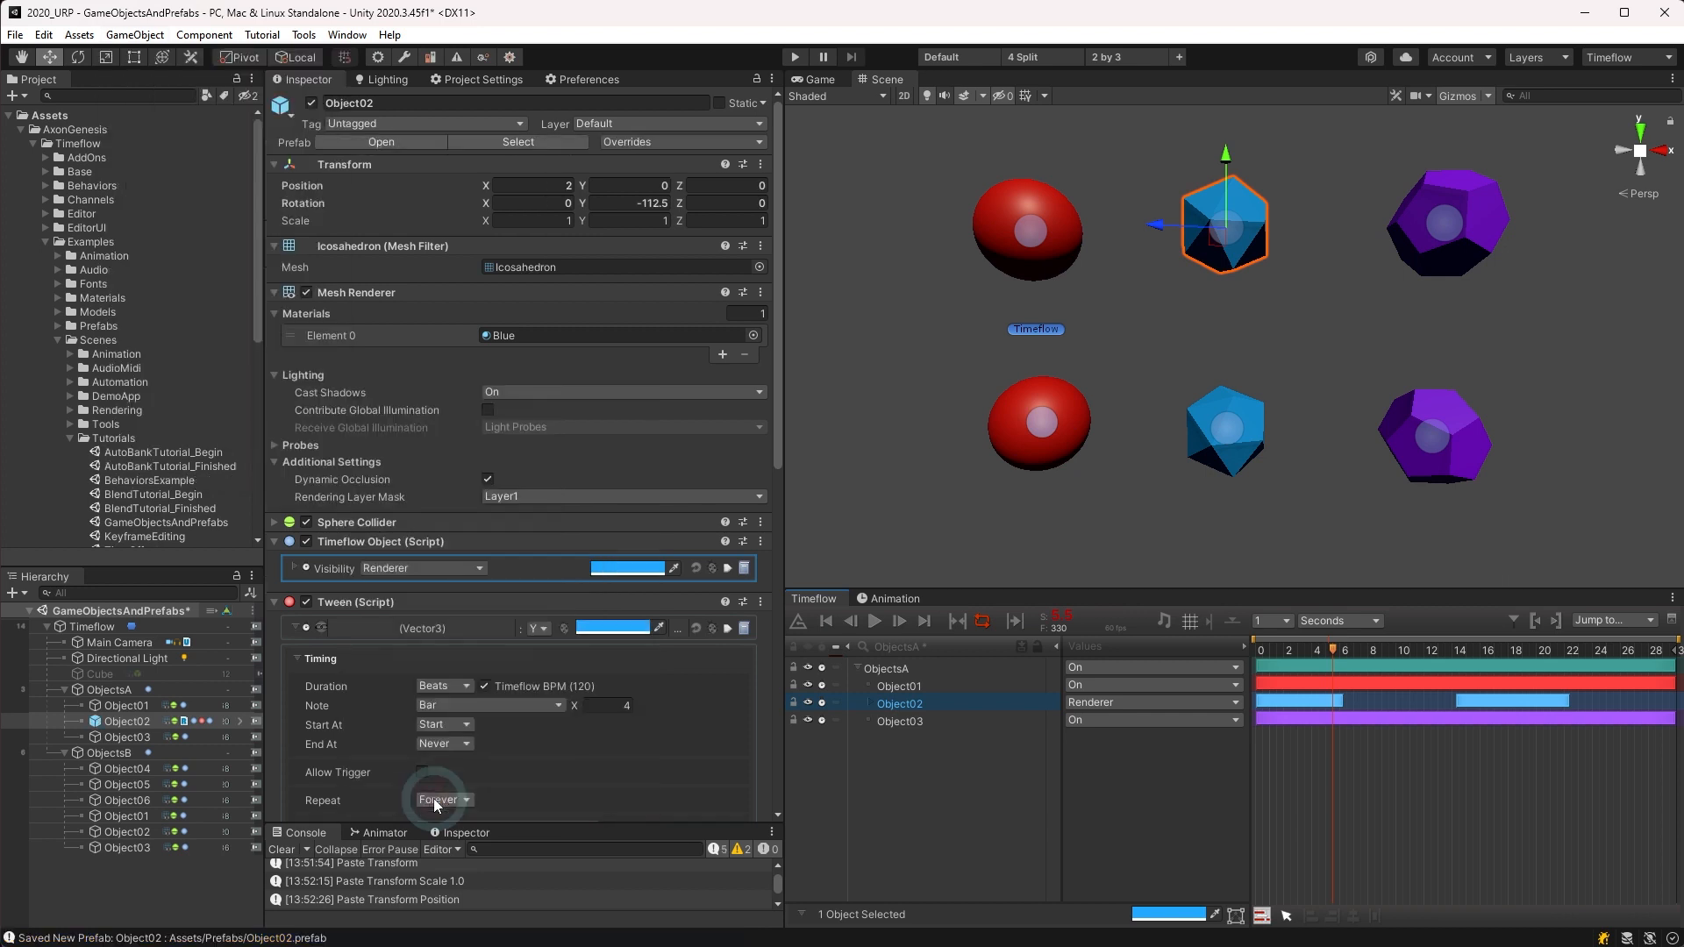
click(120, 707)
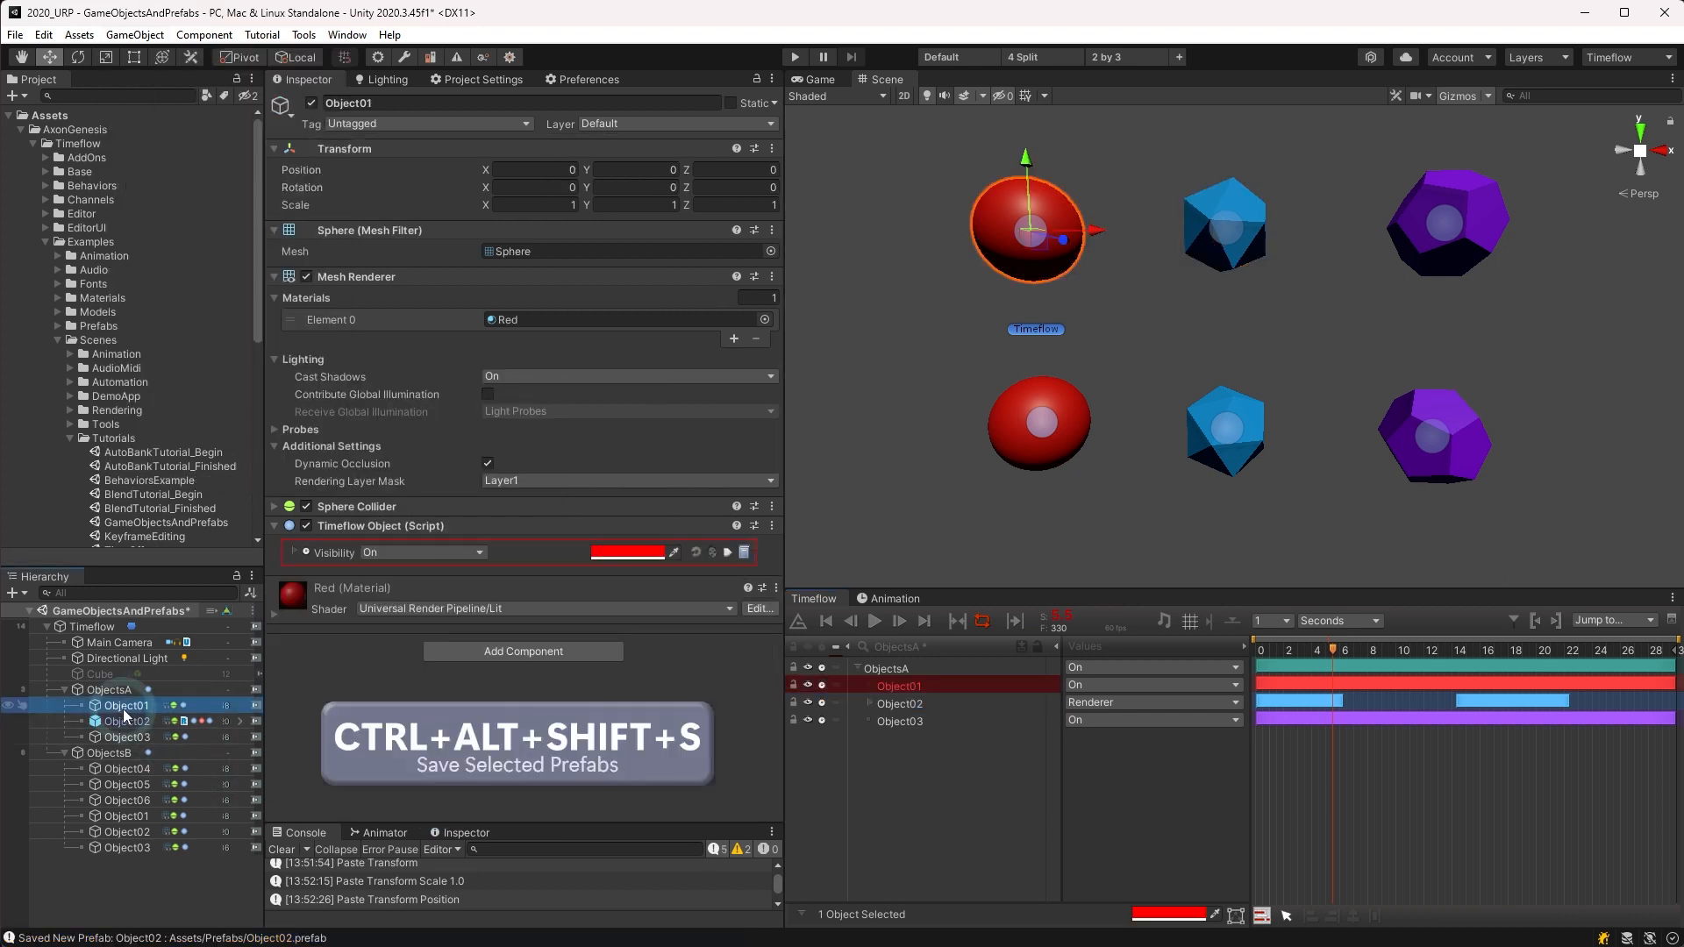
key(ctrl+alt+shift+s)
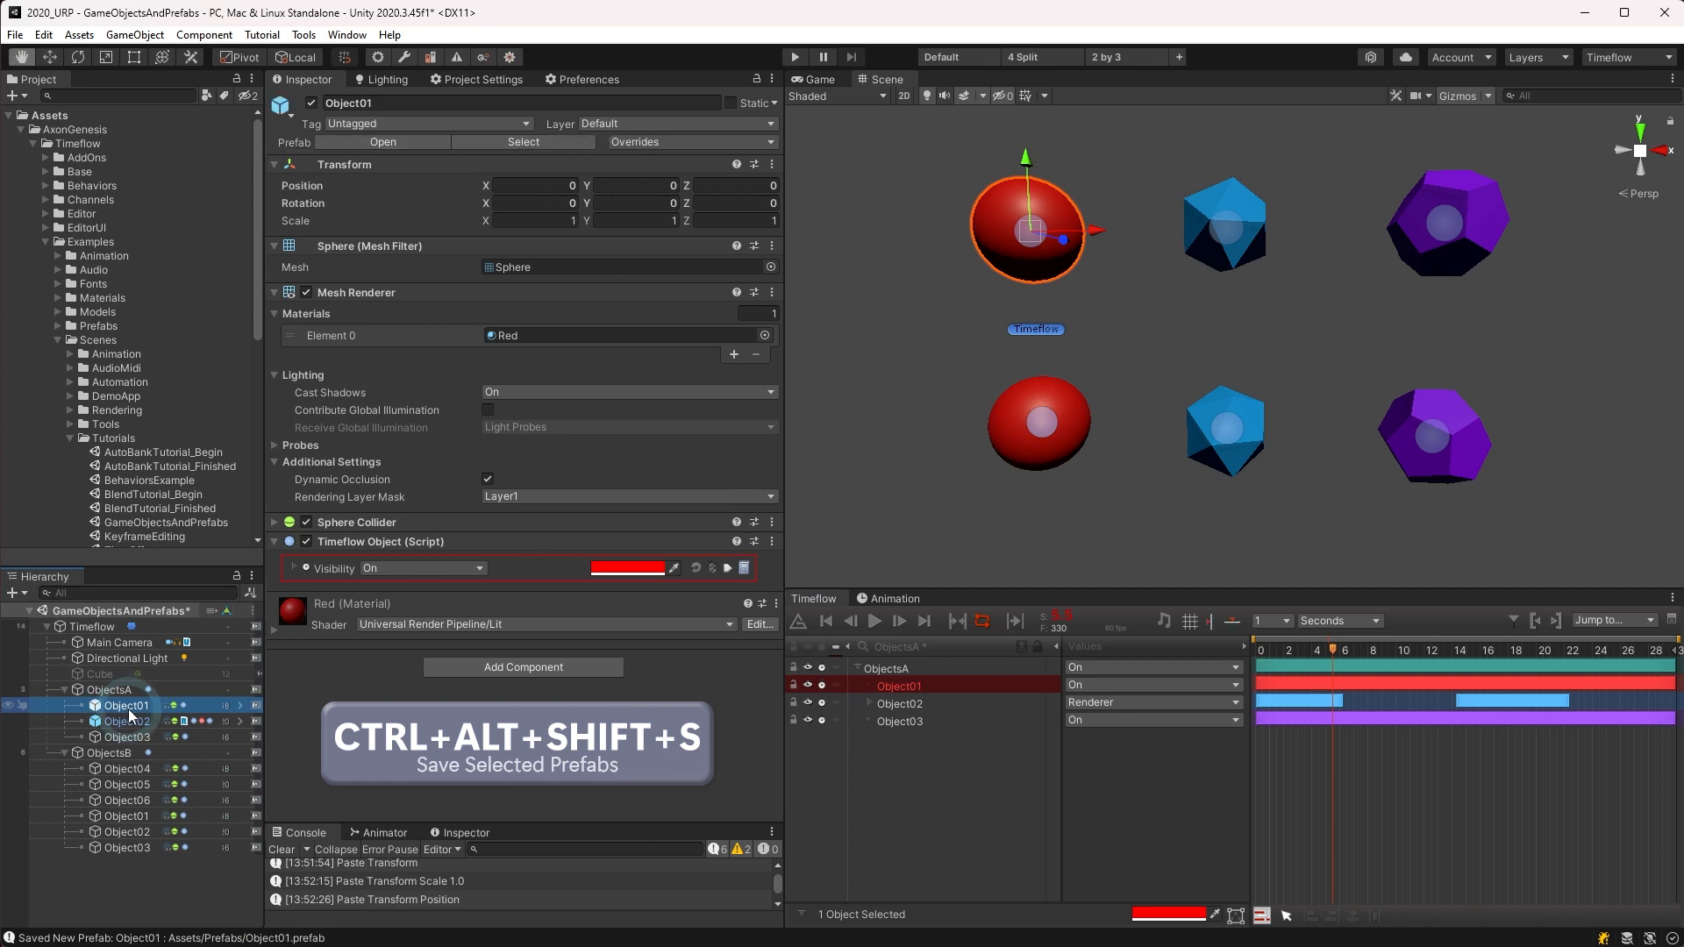
Step: Check the saved Object02 prefab in the Prefabs folder, and save Object03 under ObjectsA as a prefab with Save Selected Prefabs
scroll(125, 507, down, 10)
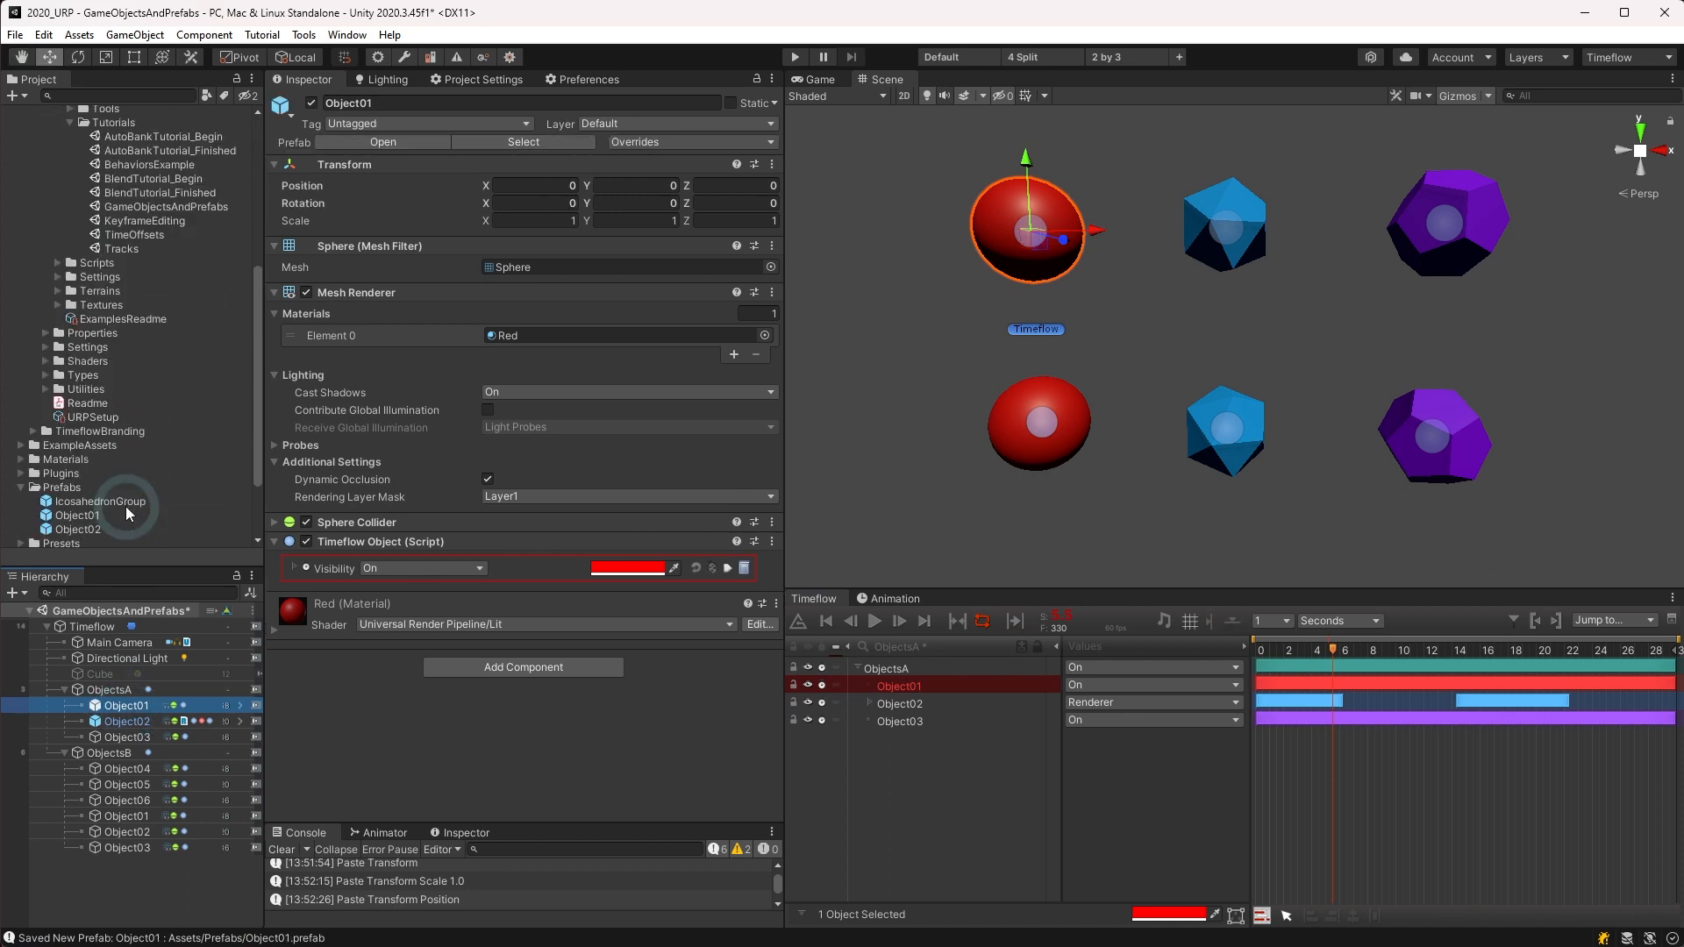
click(93, 530)
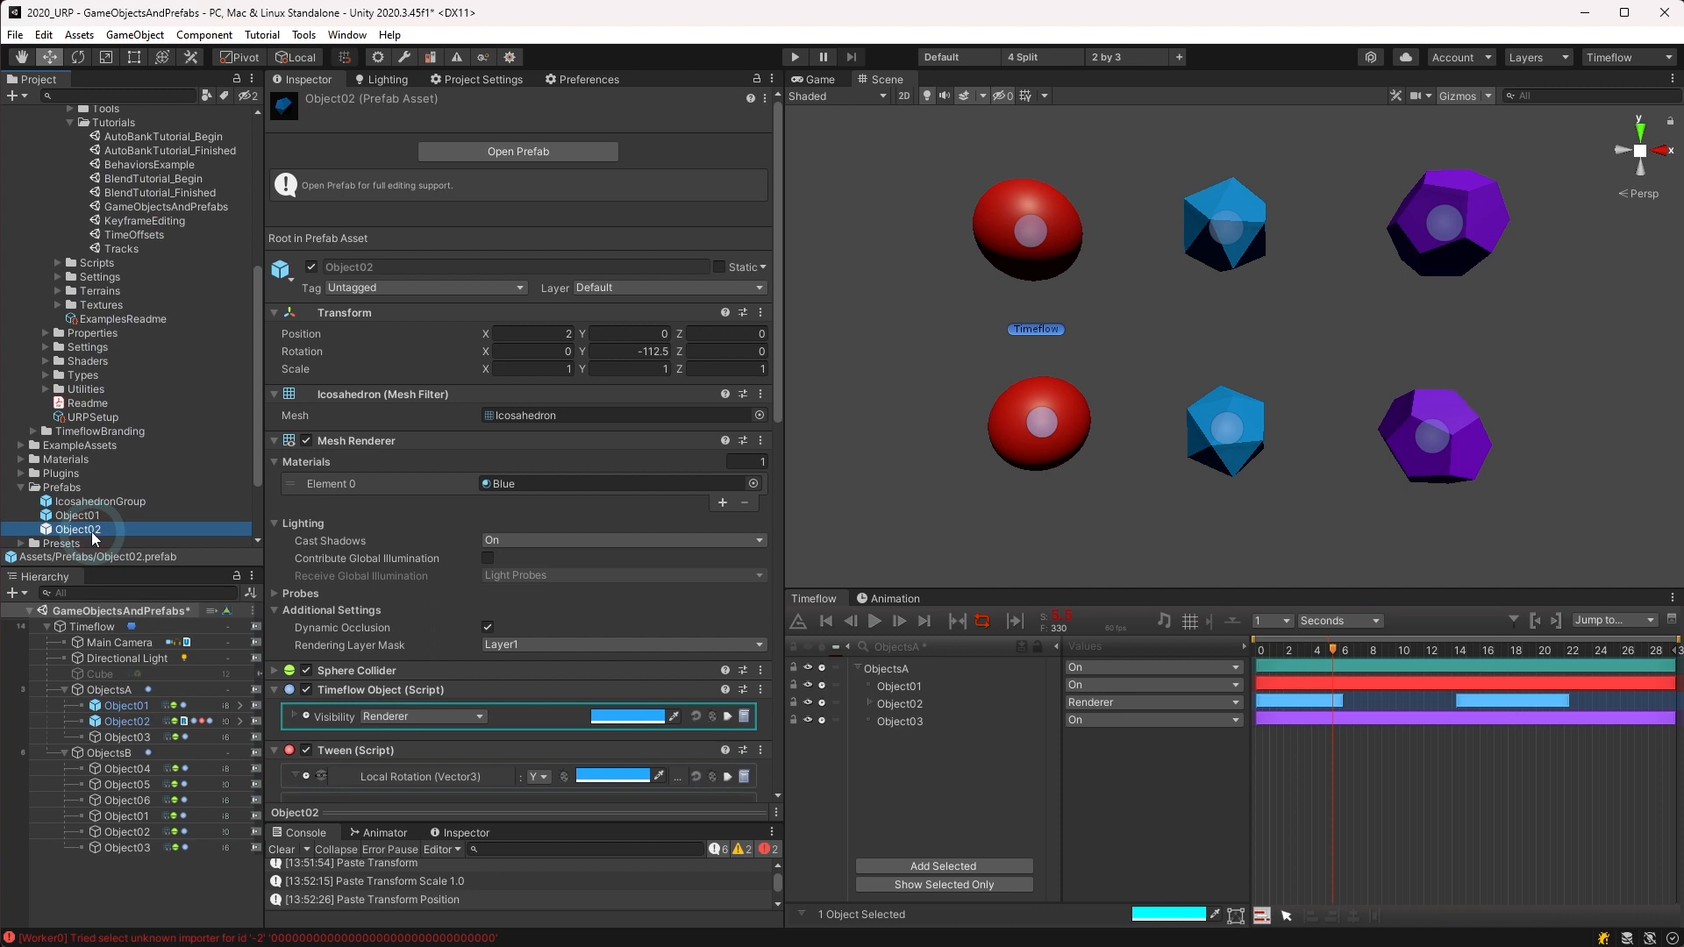
click(120, 738)
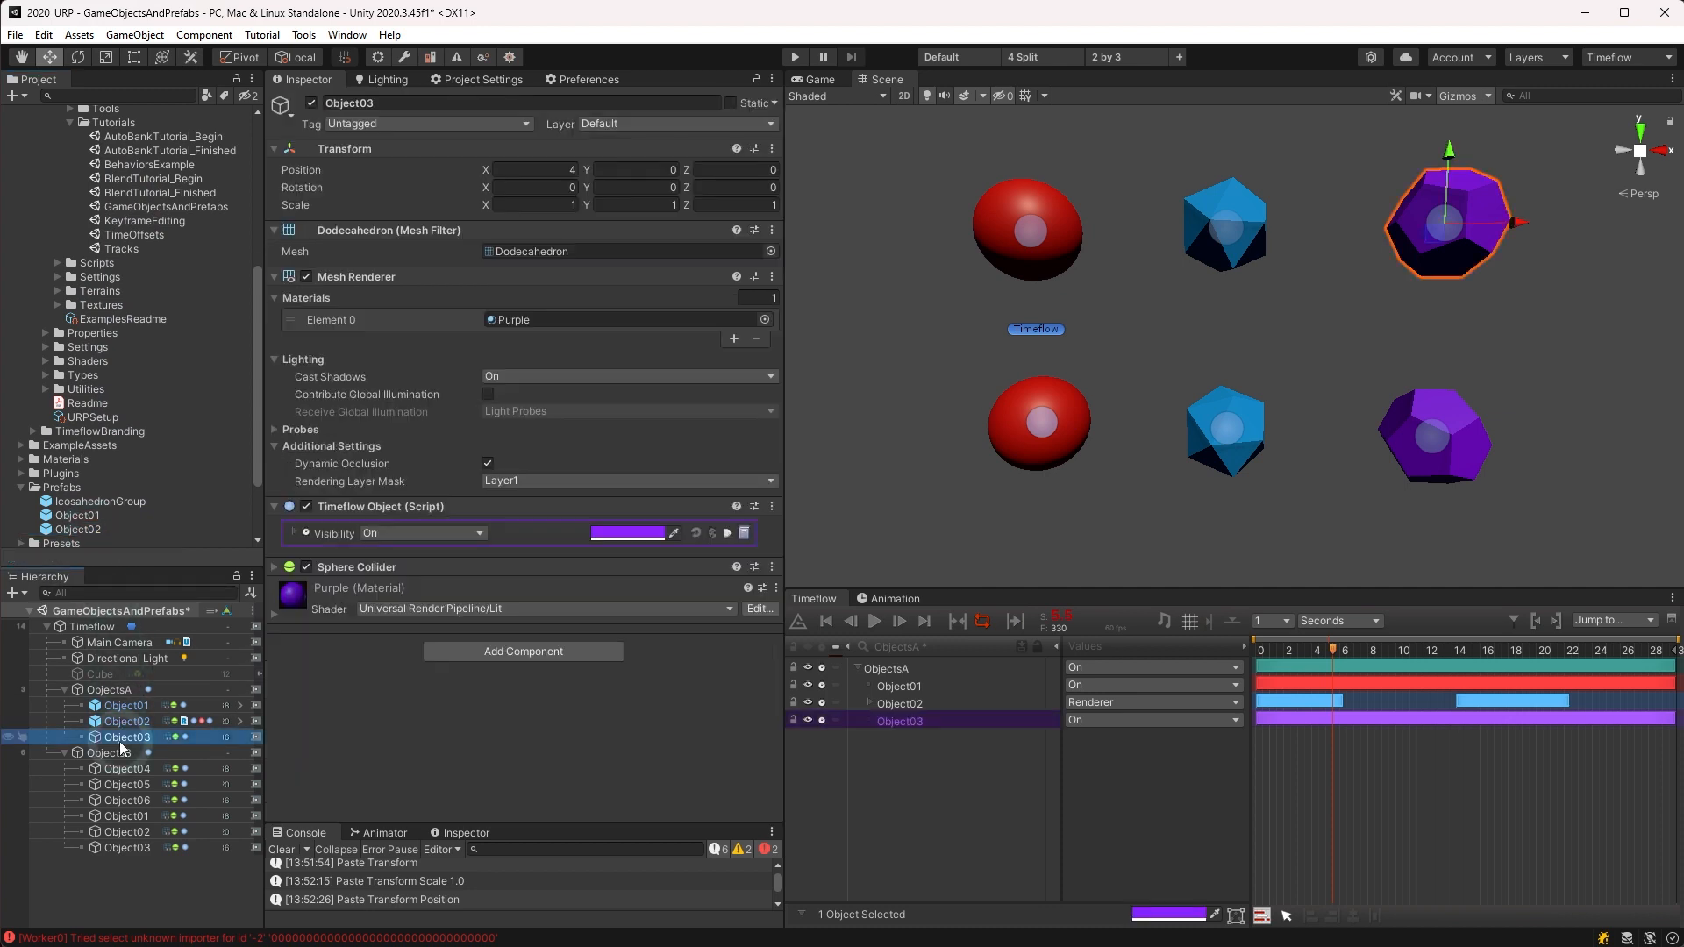
key(q)
drag(119, 741, 88, 548)
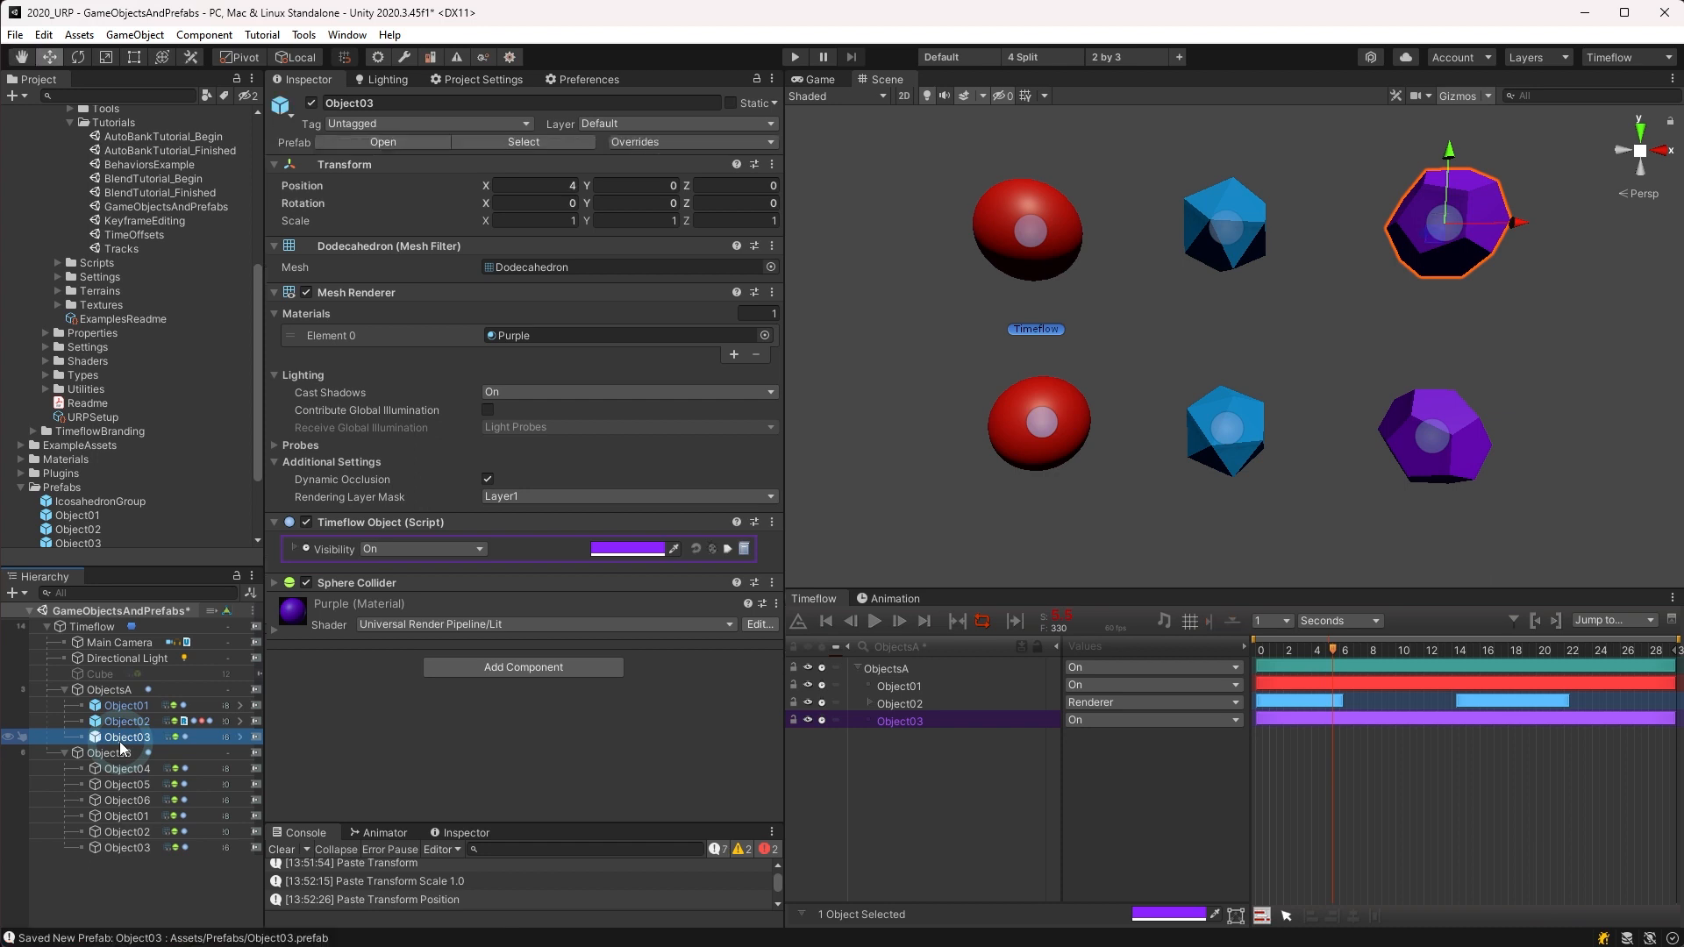
Step: Inspect the Object01, Object02 and Object03 prefab assets, and review the components of Object02 under ObjectsA down to its Tween settings
click(82, 517)
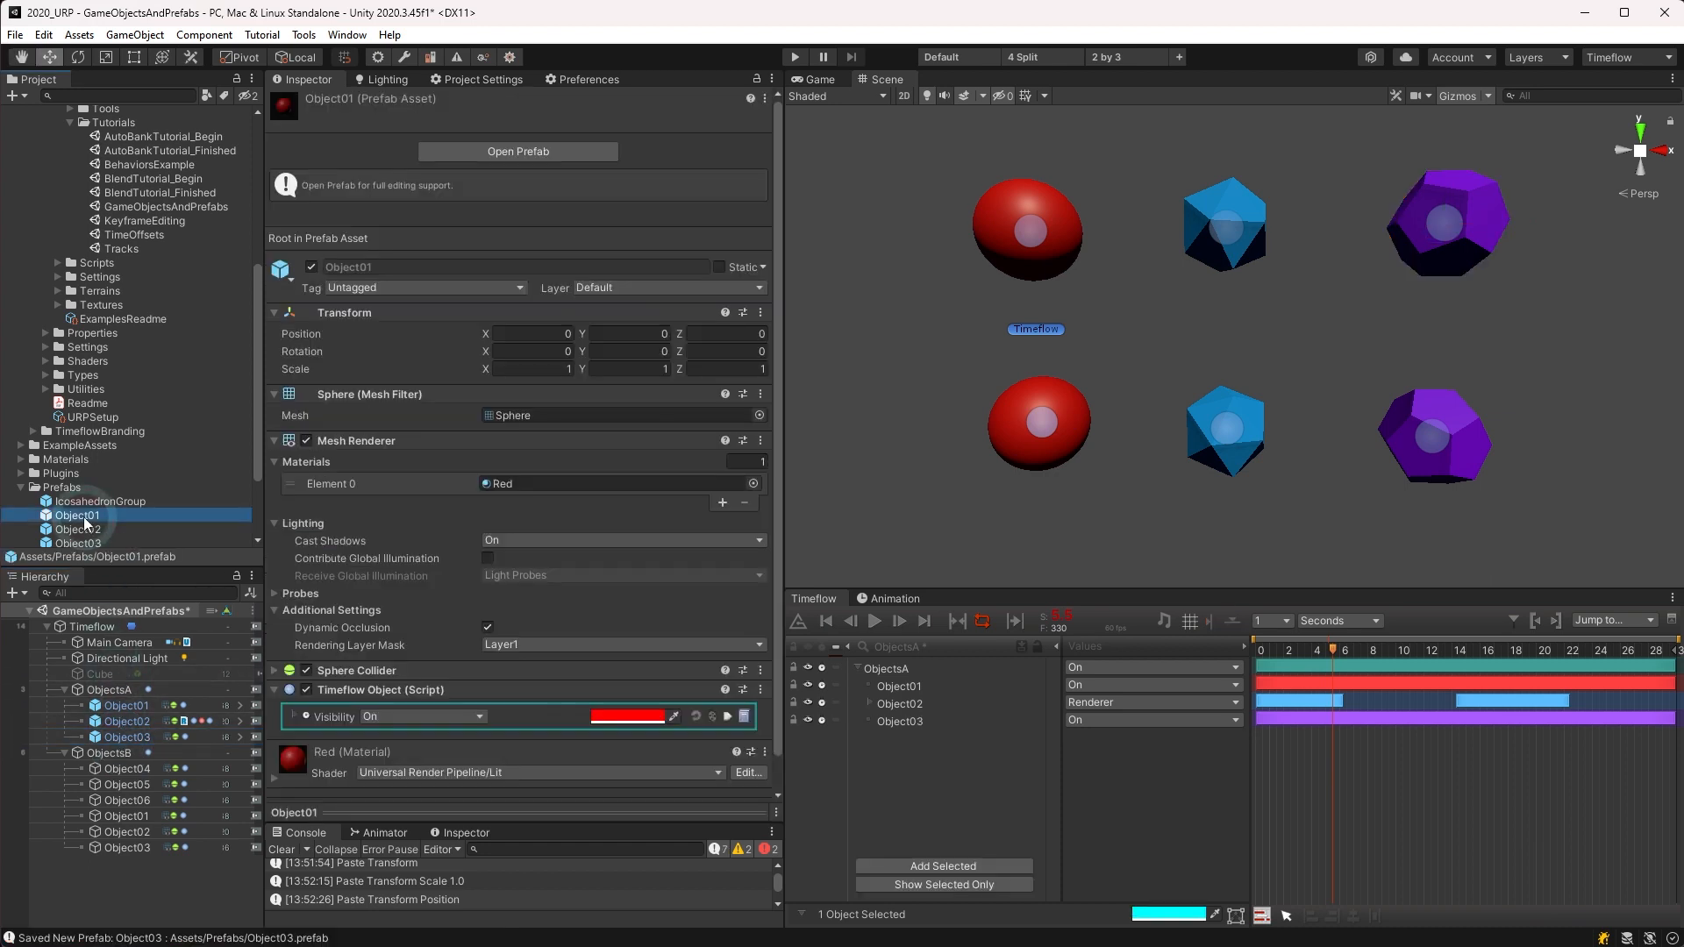
mouse_move(84, 524)
mouse_down()
mouse_move(128, 446)
mouse_move(86, 517)
mouse_up()
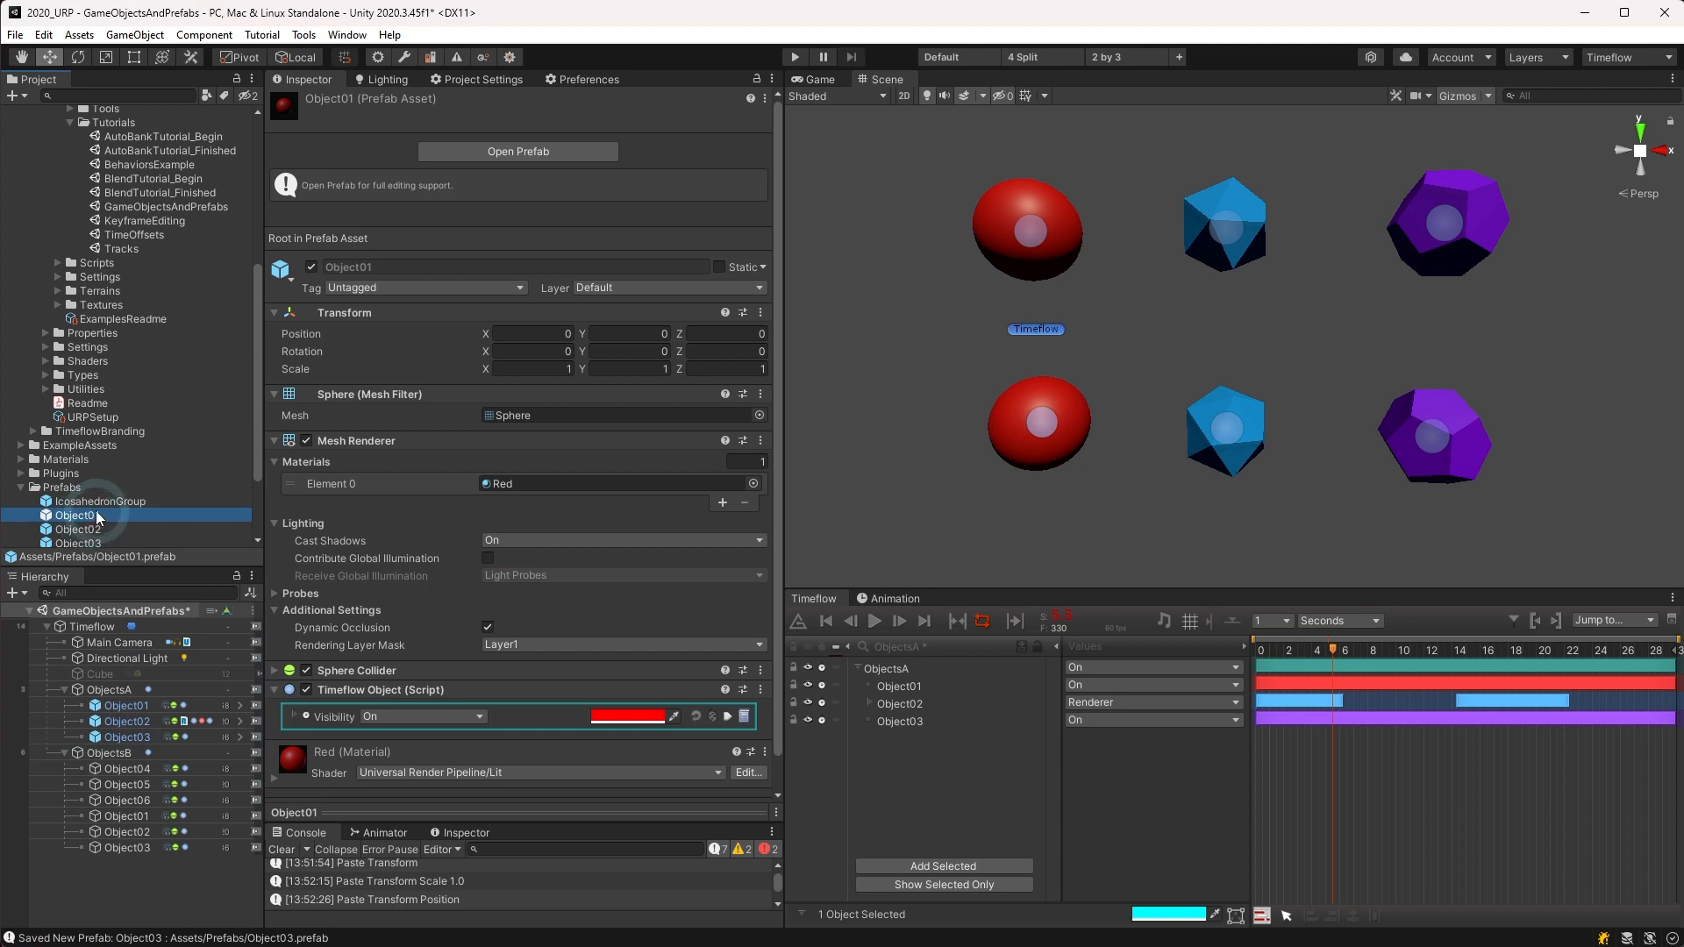
click(71, 530)
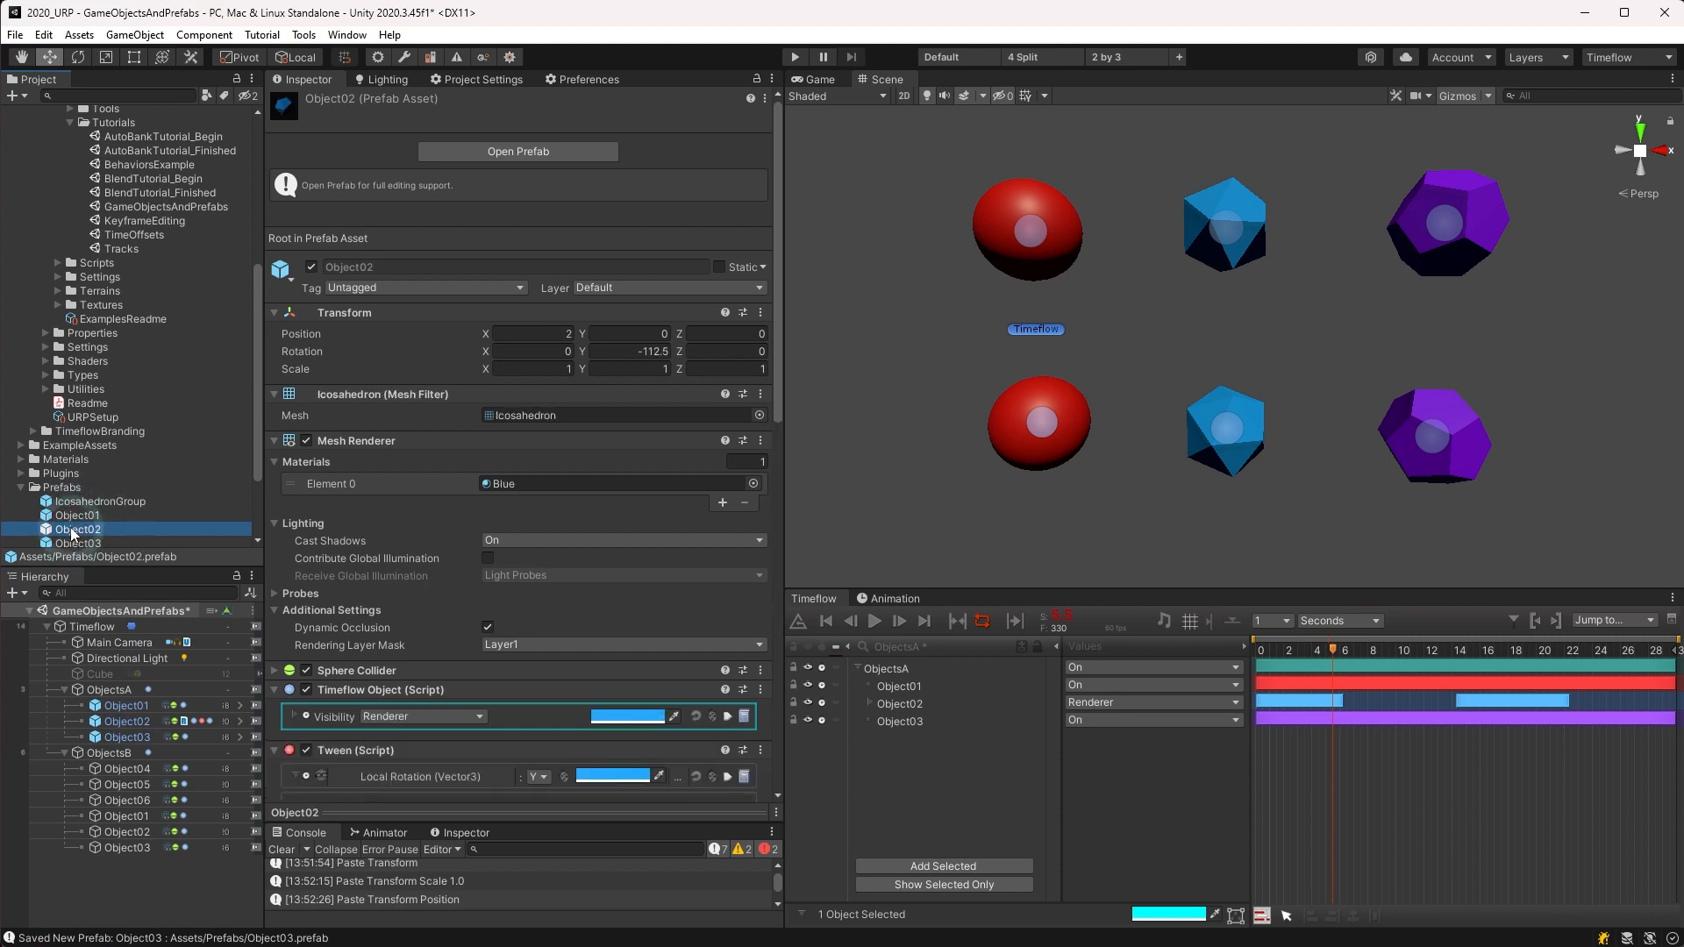
scroll(76, 527, down, 3)
scroll(76, 531, down, 3)
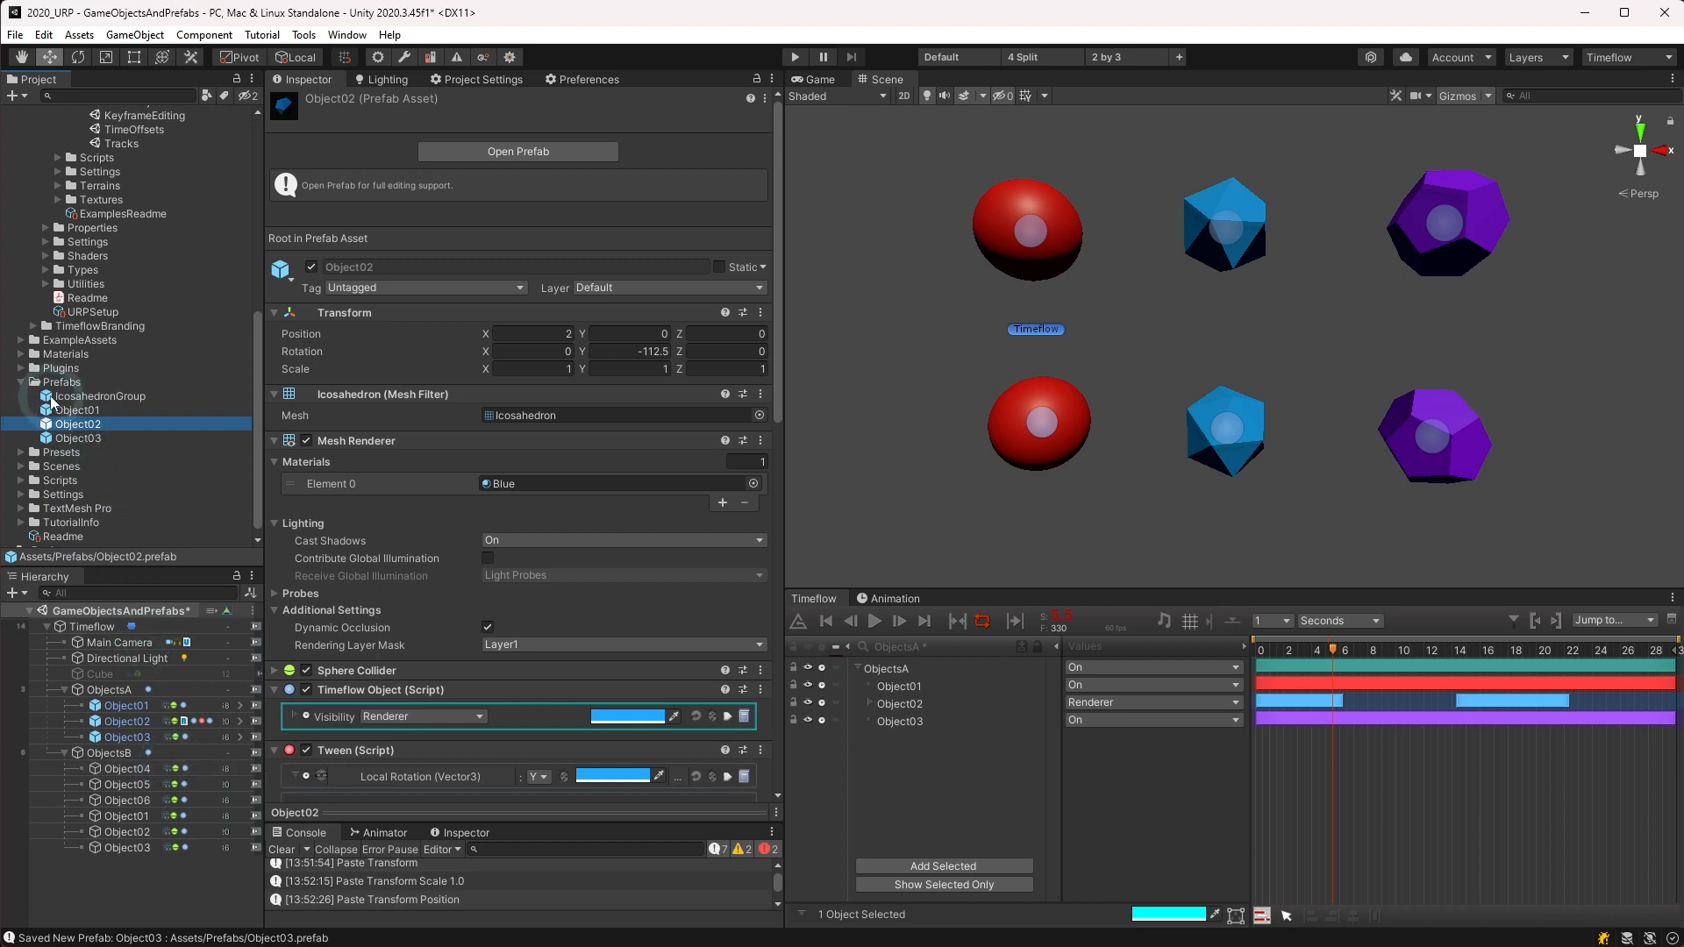
click(54, 438)
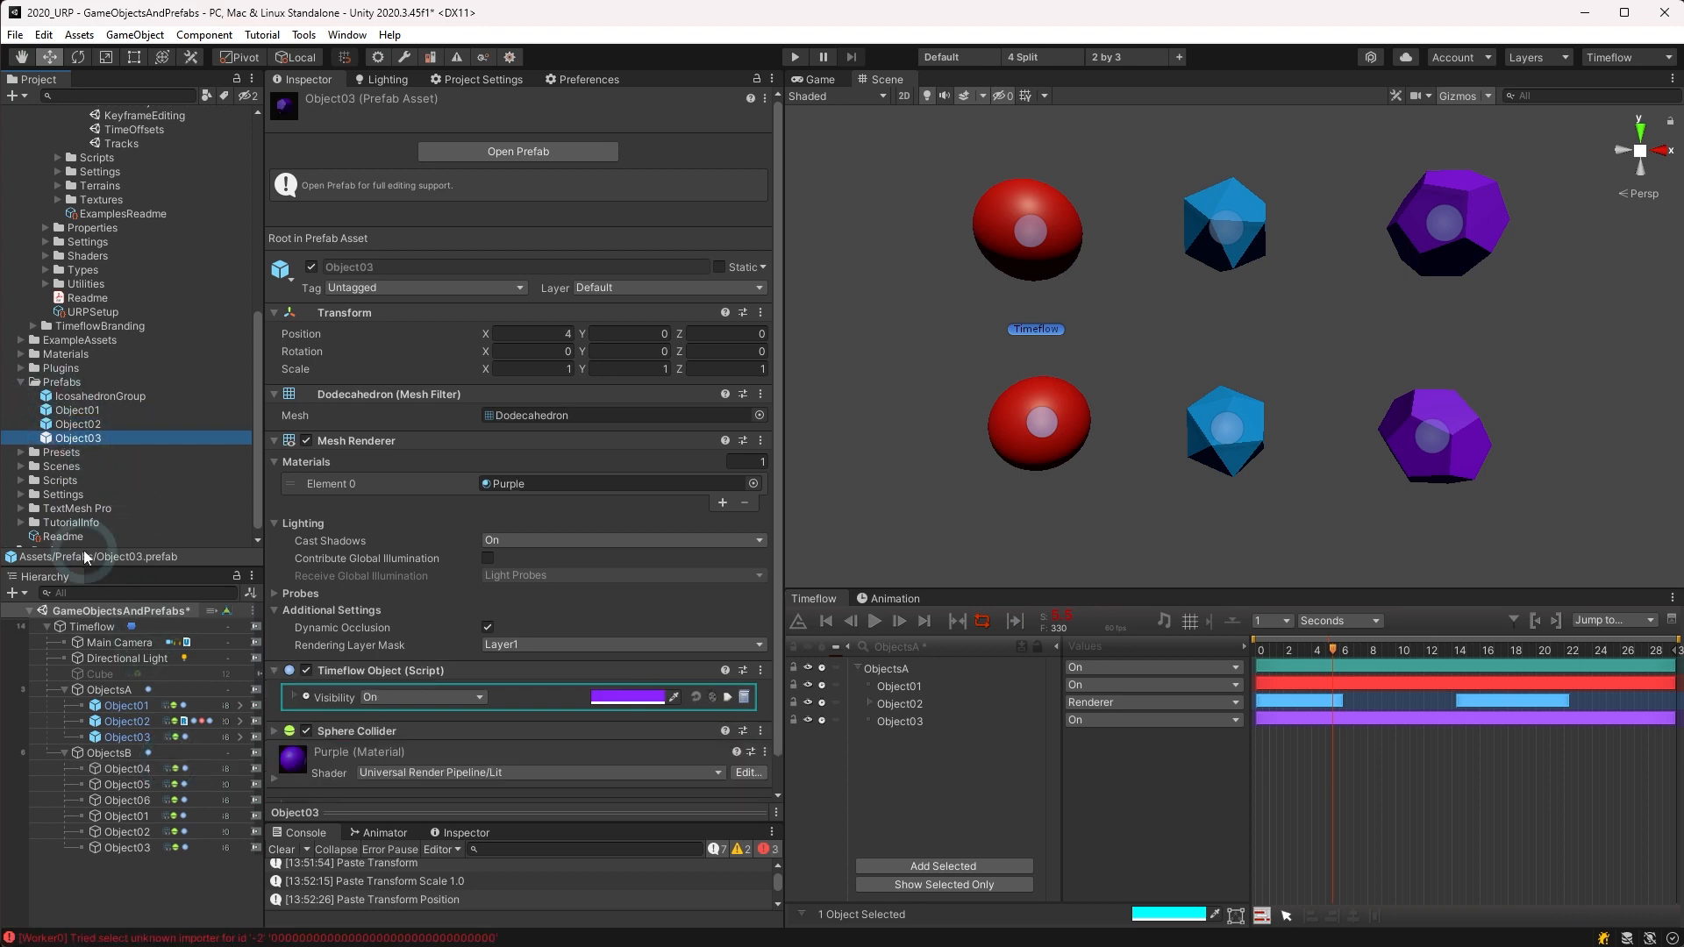
click(98, 721)
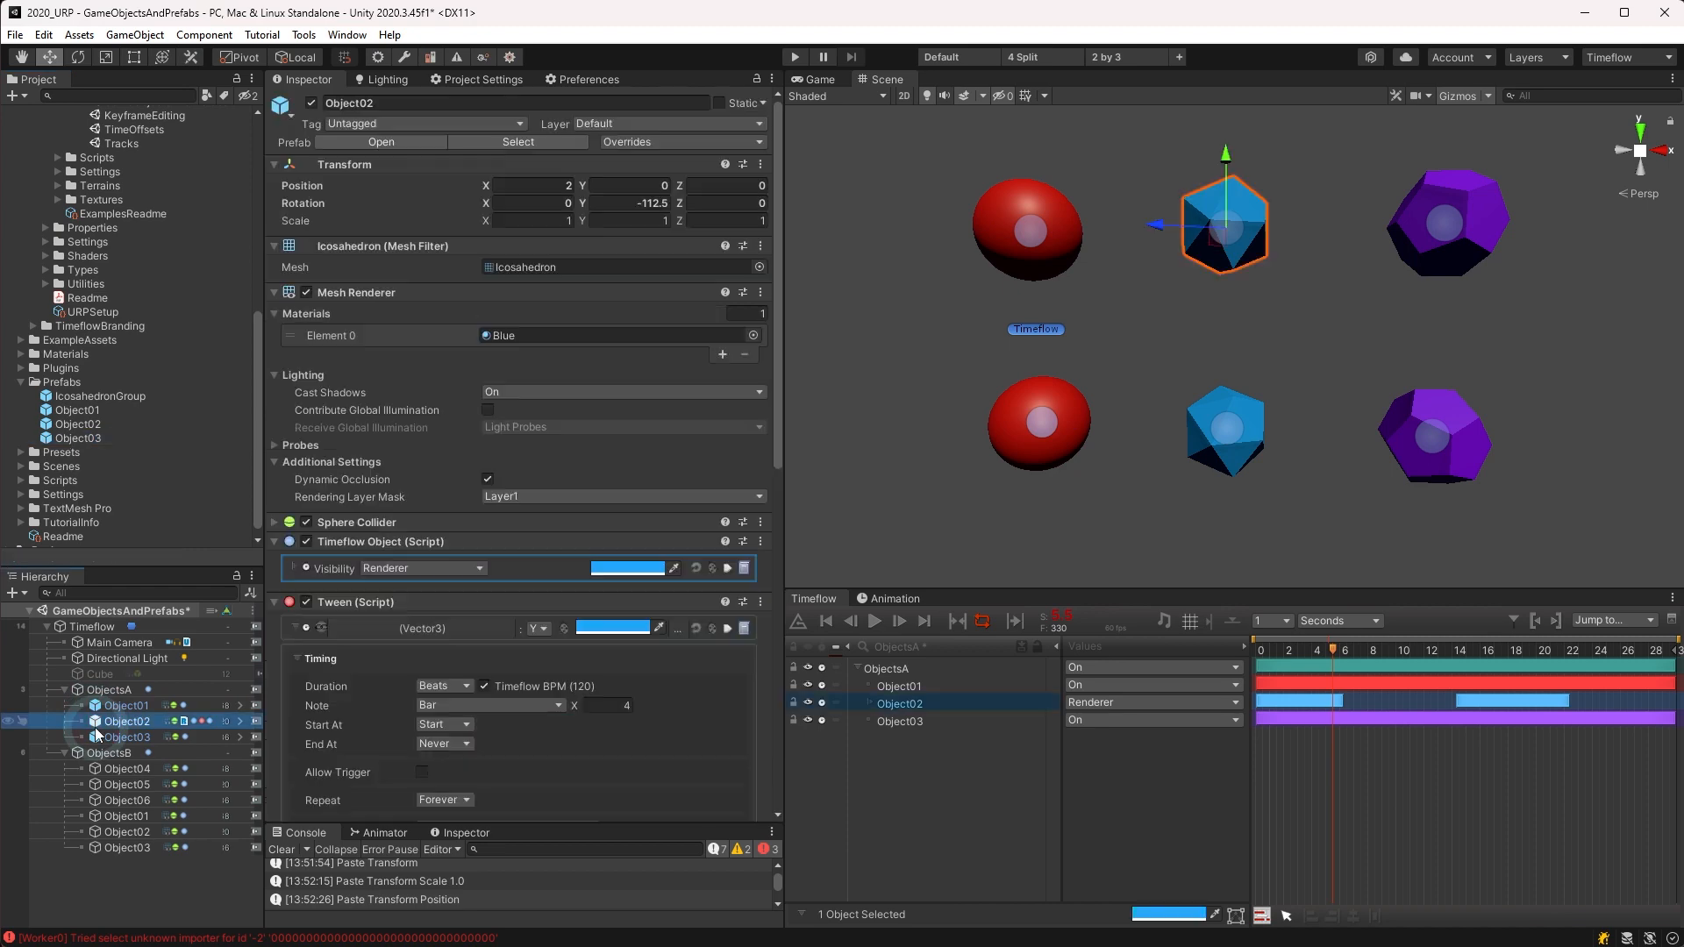
scroll(336, 661, down, 10)
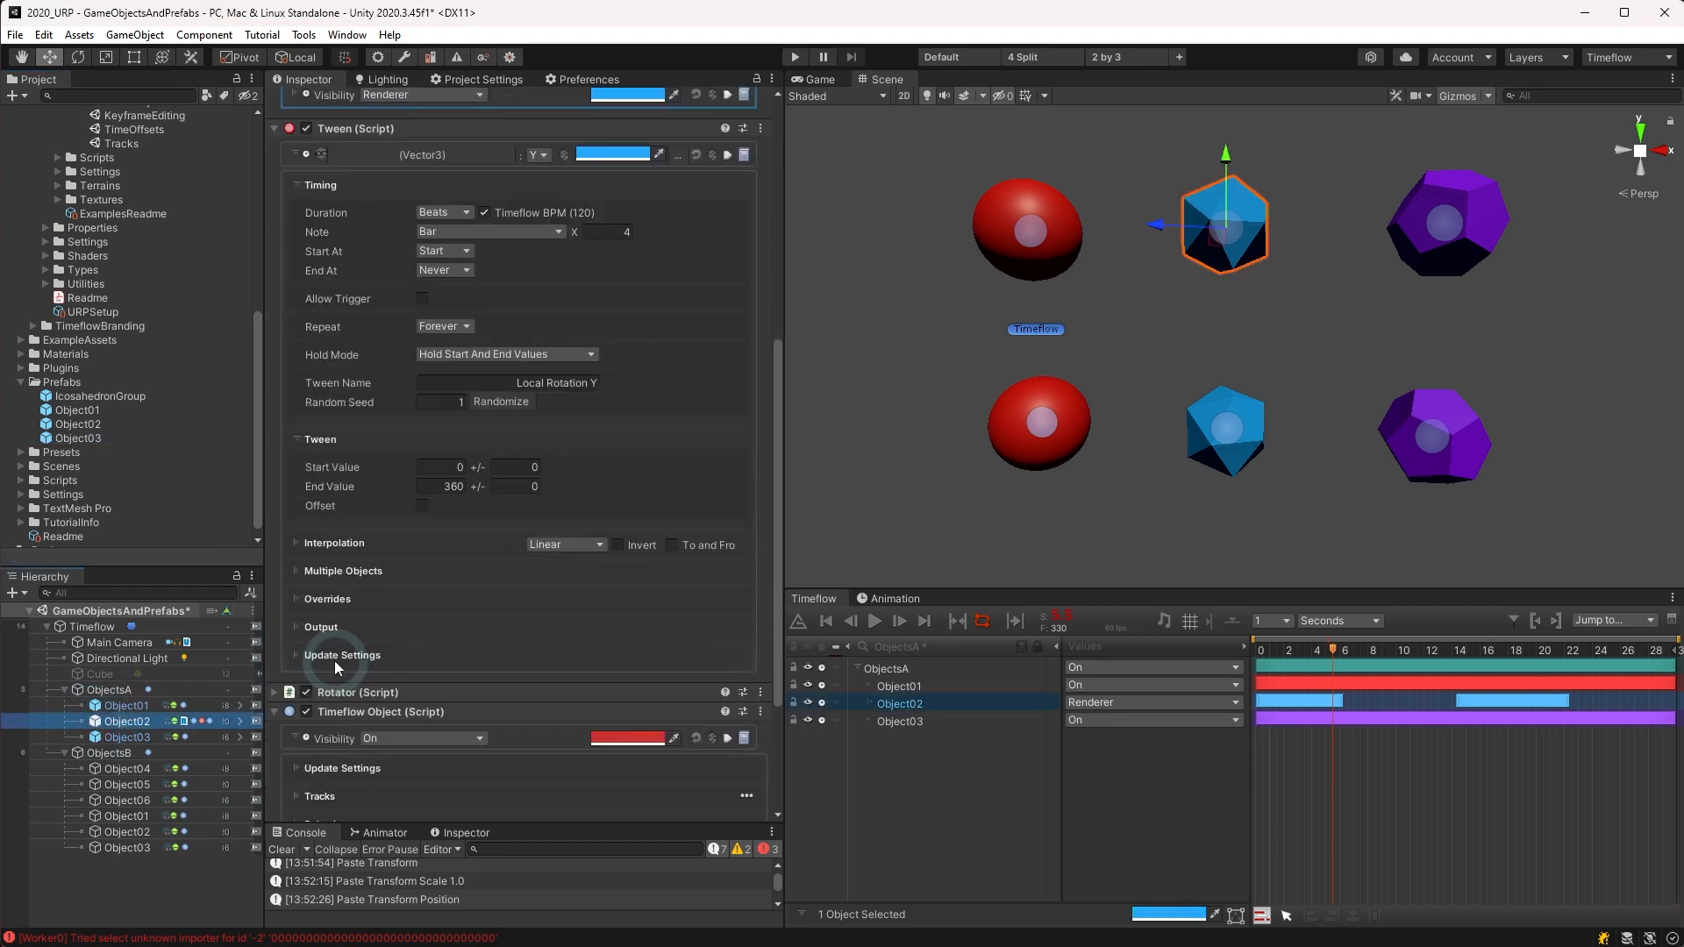
Step: Open the IcosahedronGroup prefab with only its objects shown in the Timeflow view, and play its animation briefly
click(48, 396)
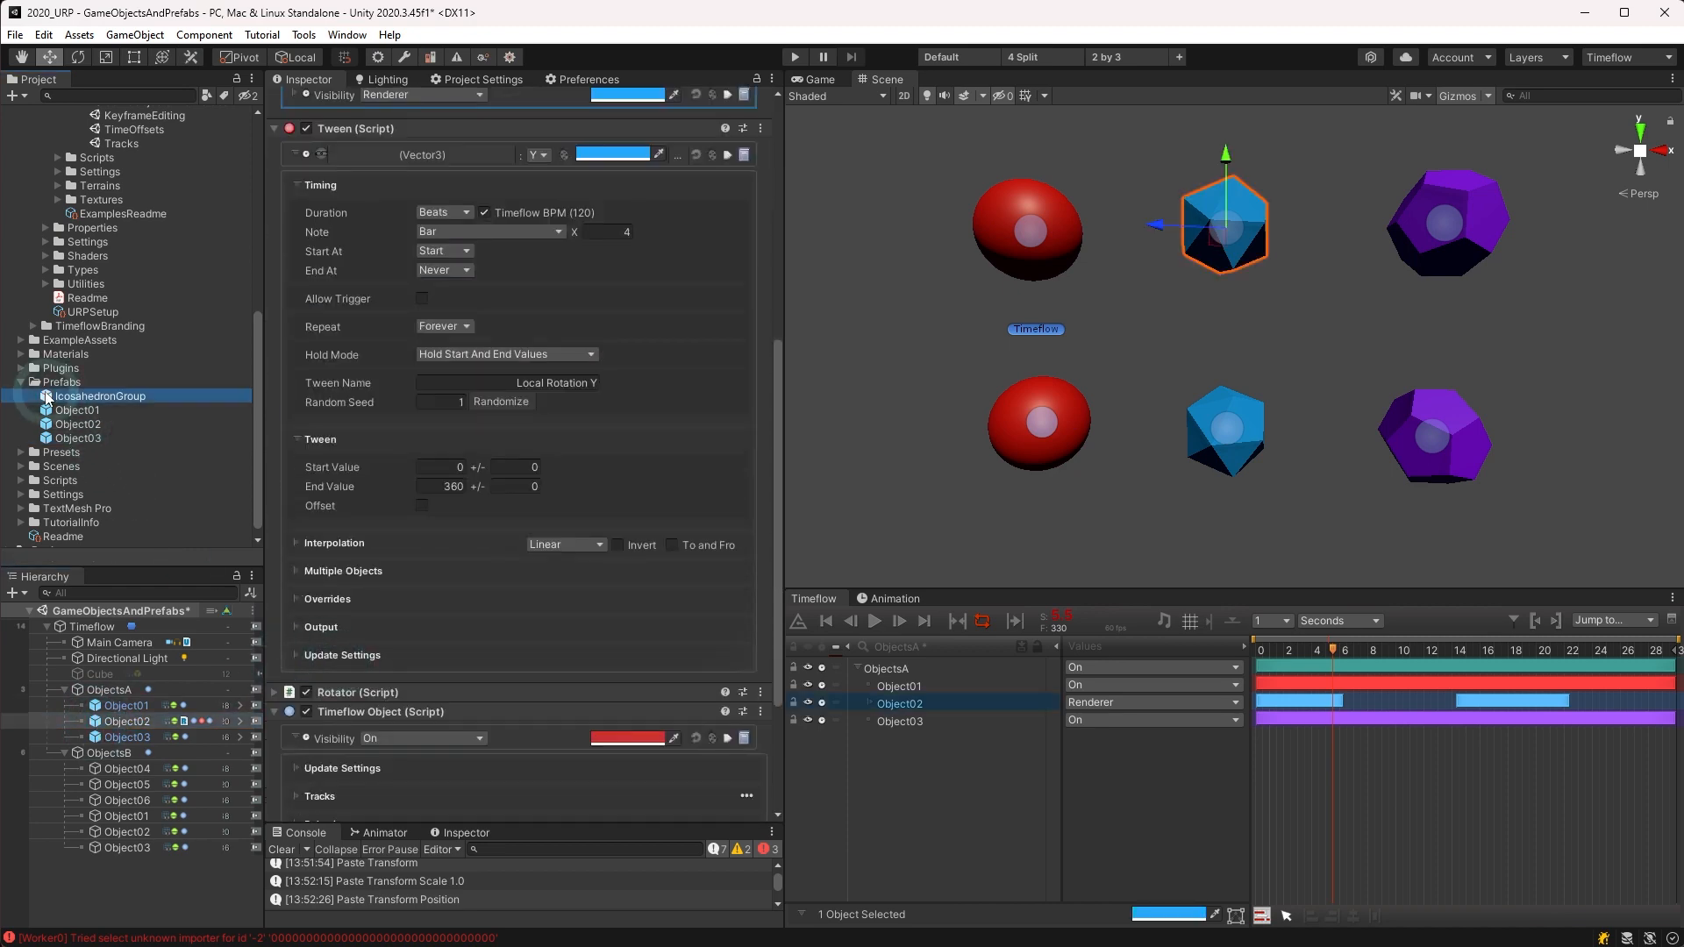
double_click(48, 397)
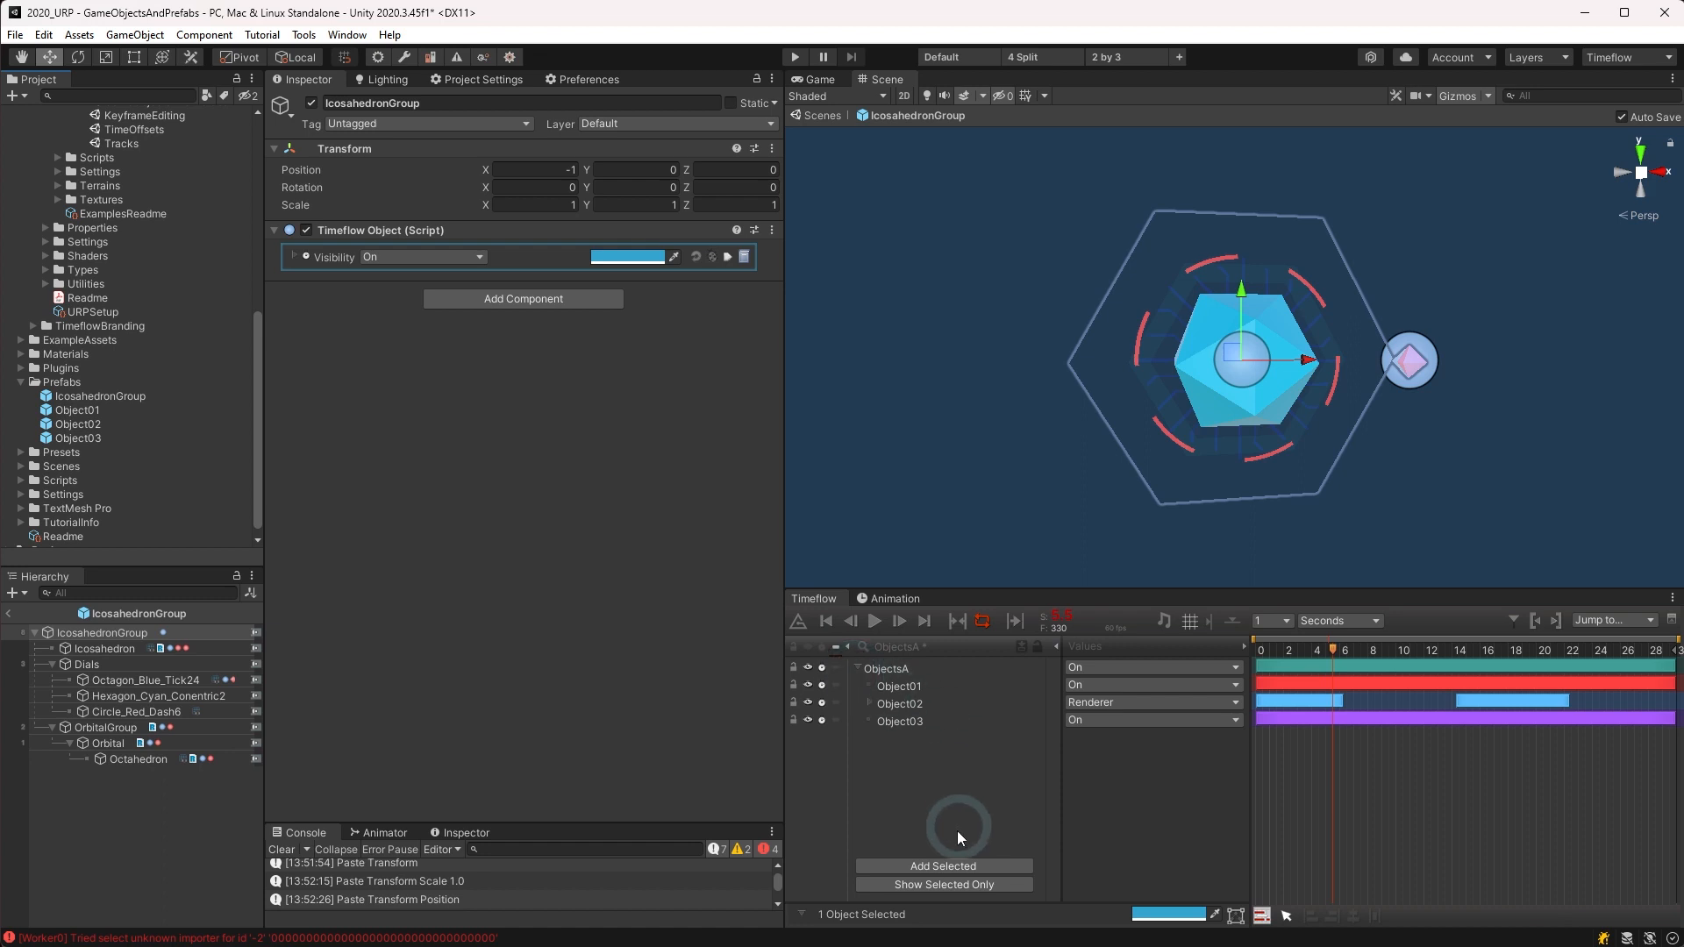
click(932, 888)
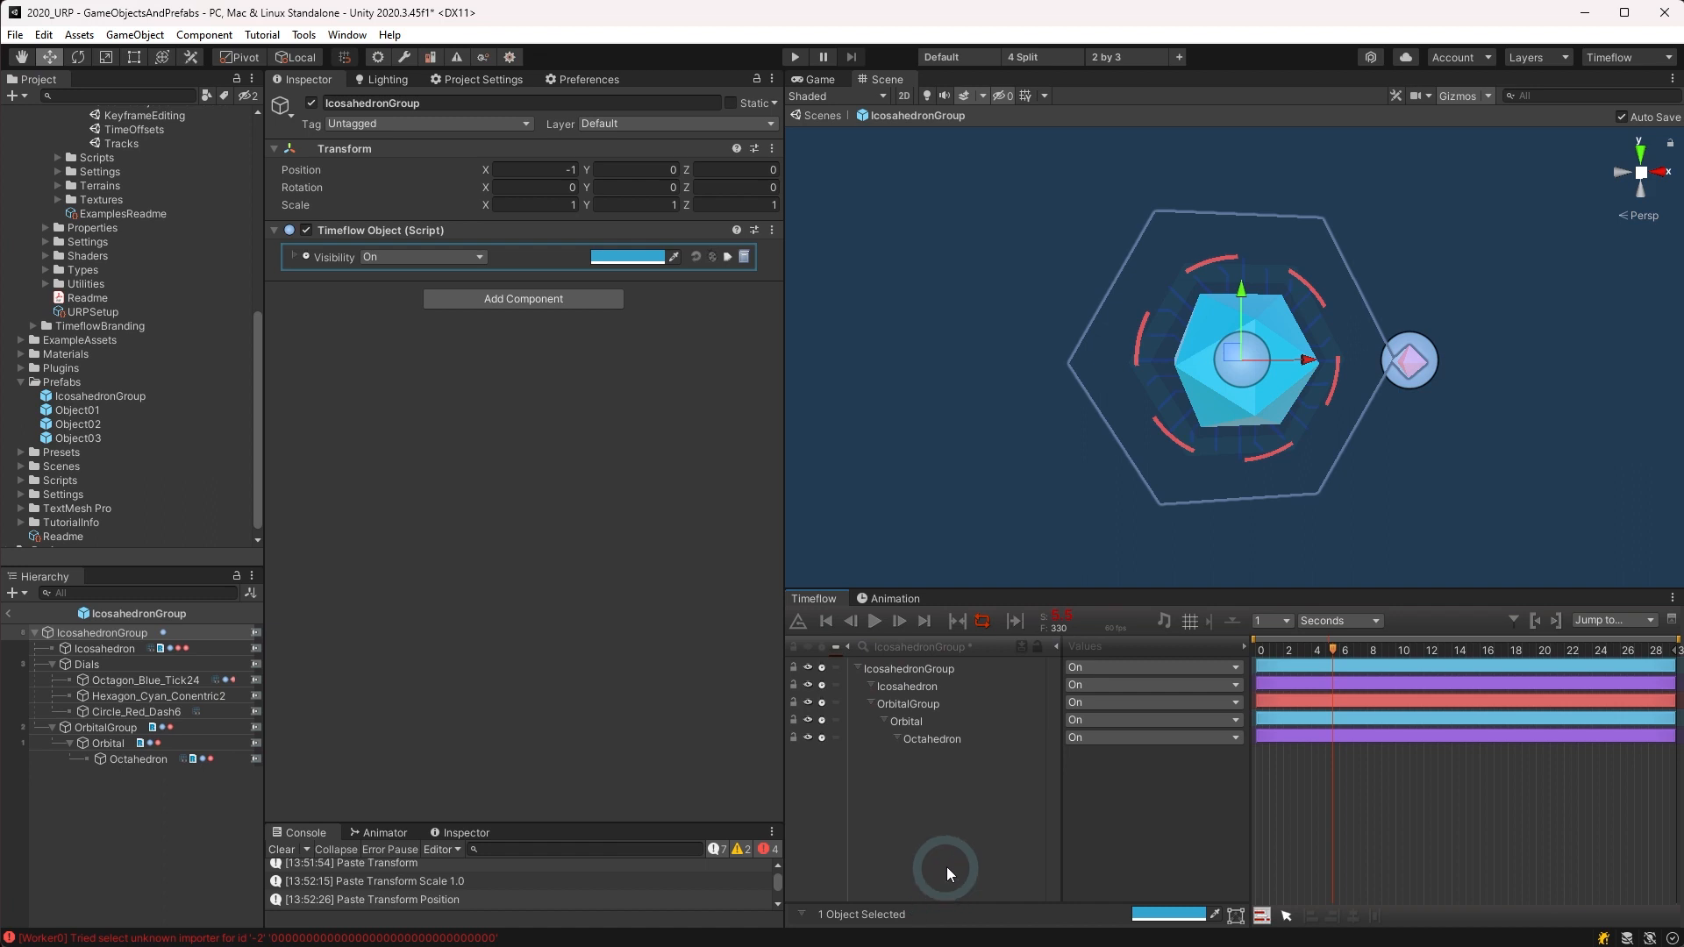
click(876, 625)
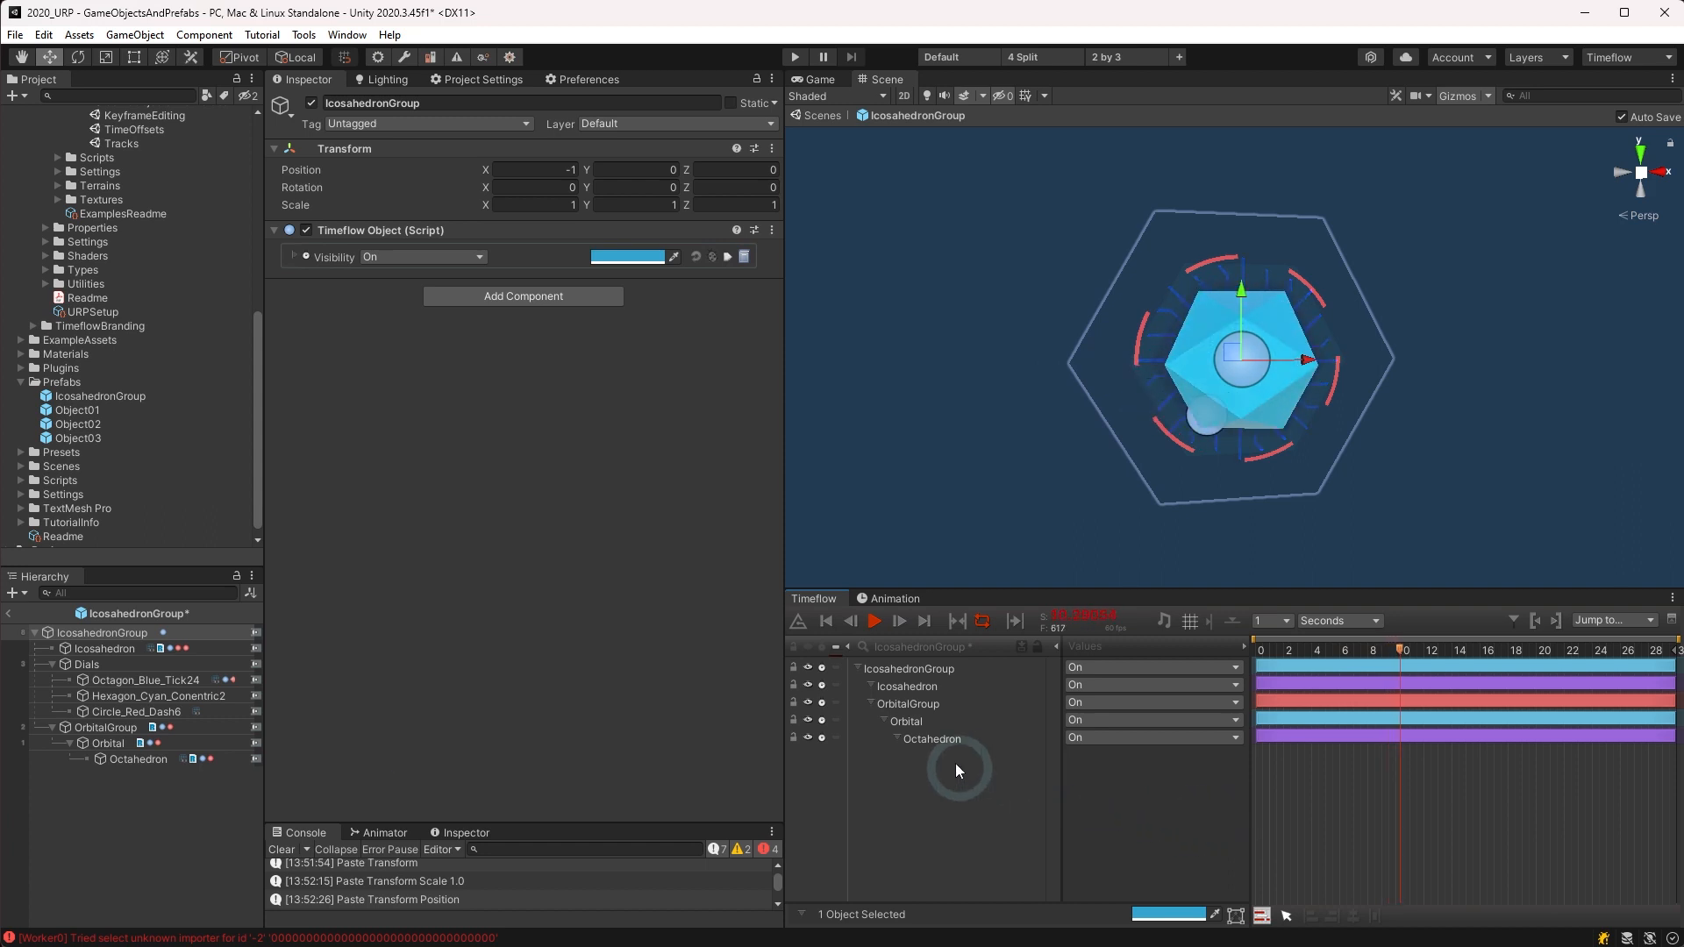
click(876, 629)
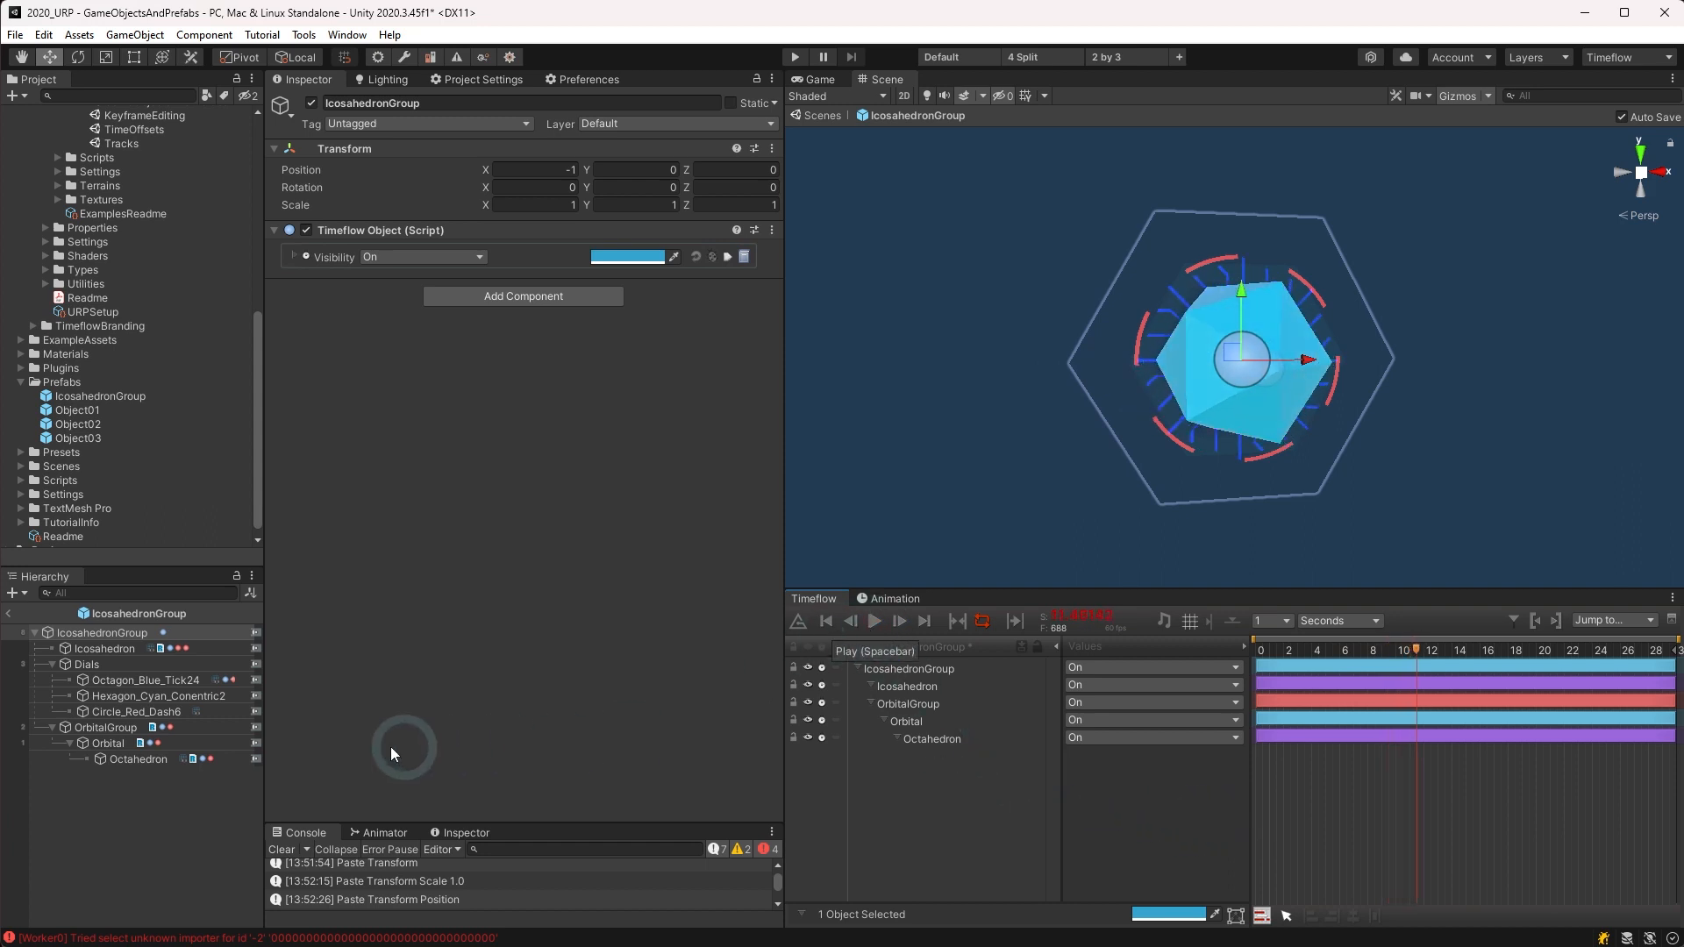
Step: Inspect the prefab's Octahedron and Orbital objects, and return from prefab editing to the GameObjectsAndPrefabs scene
click(130, 759)
click(106, 743)
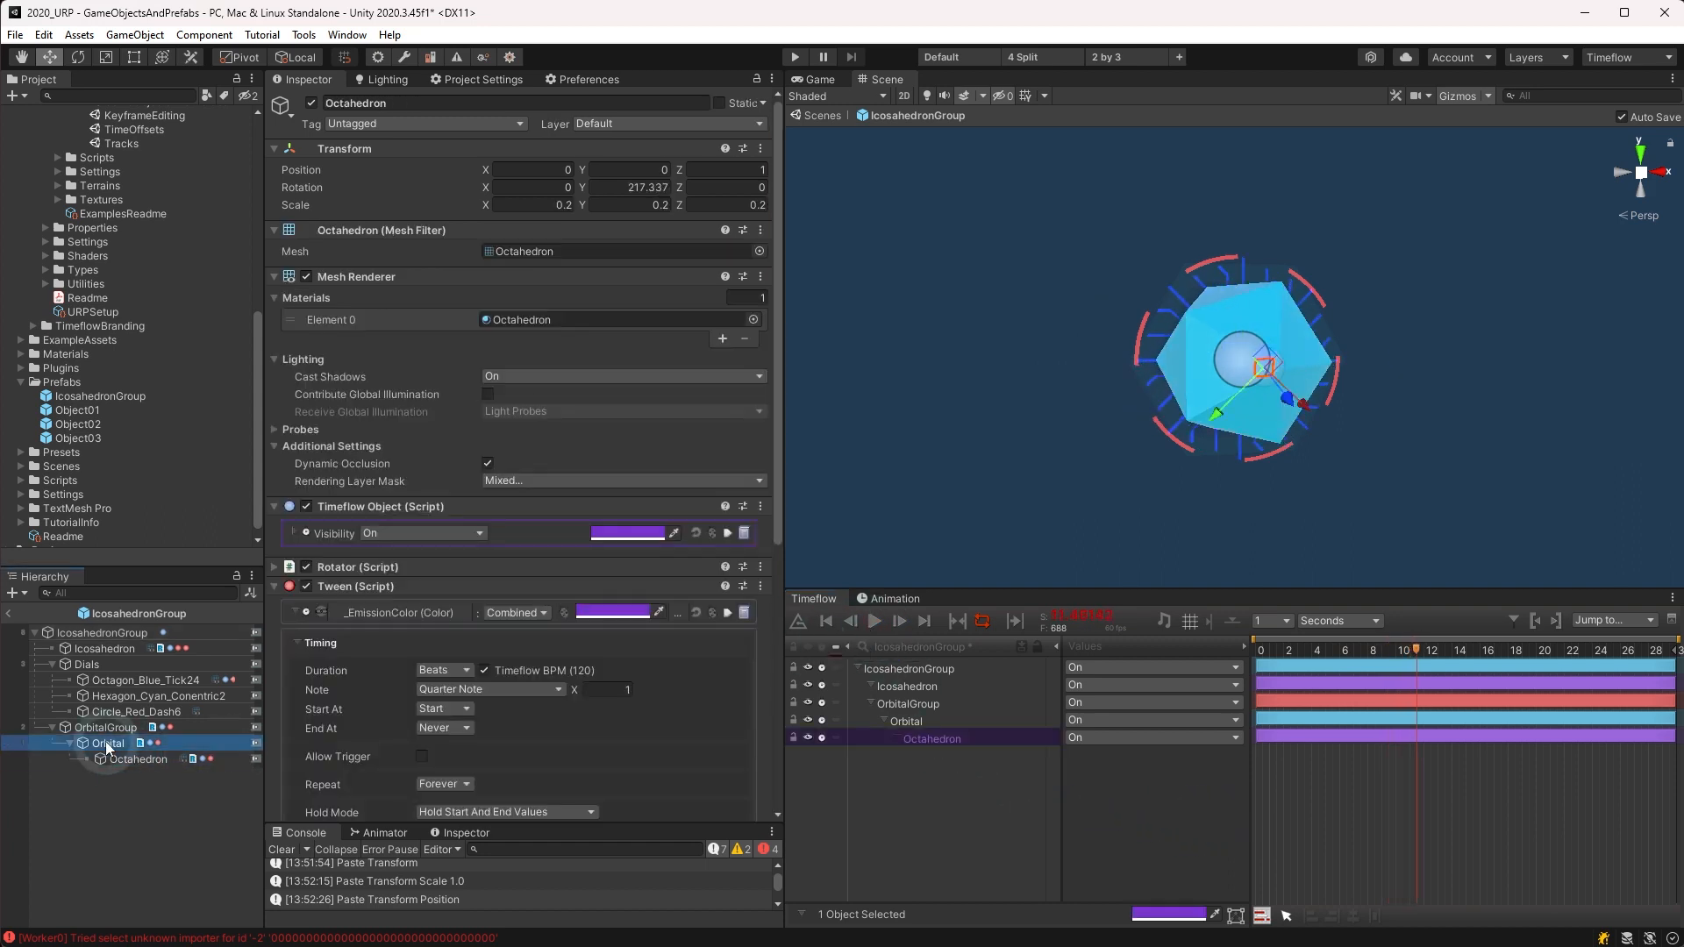
click(10, 614)
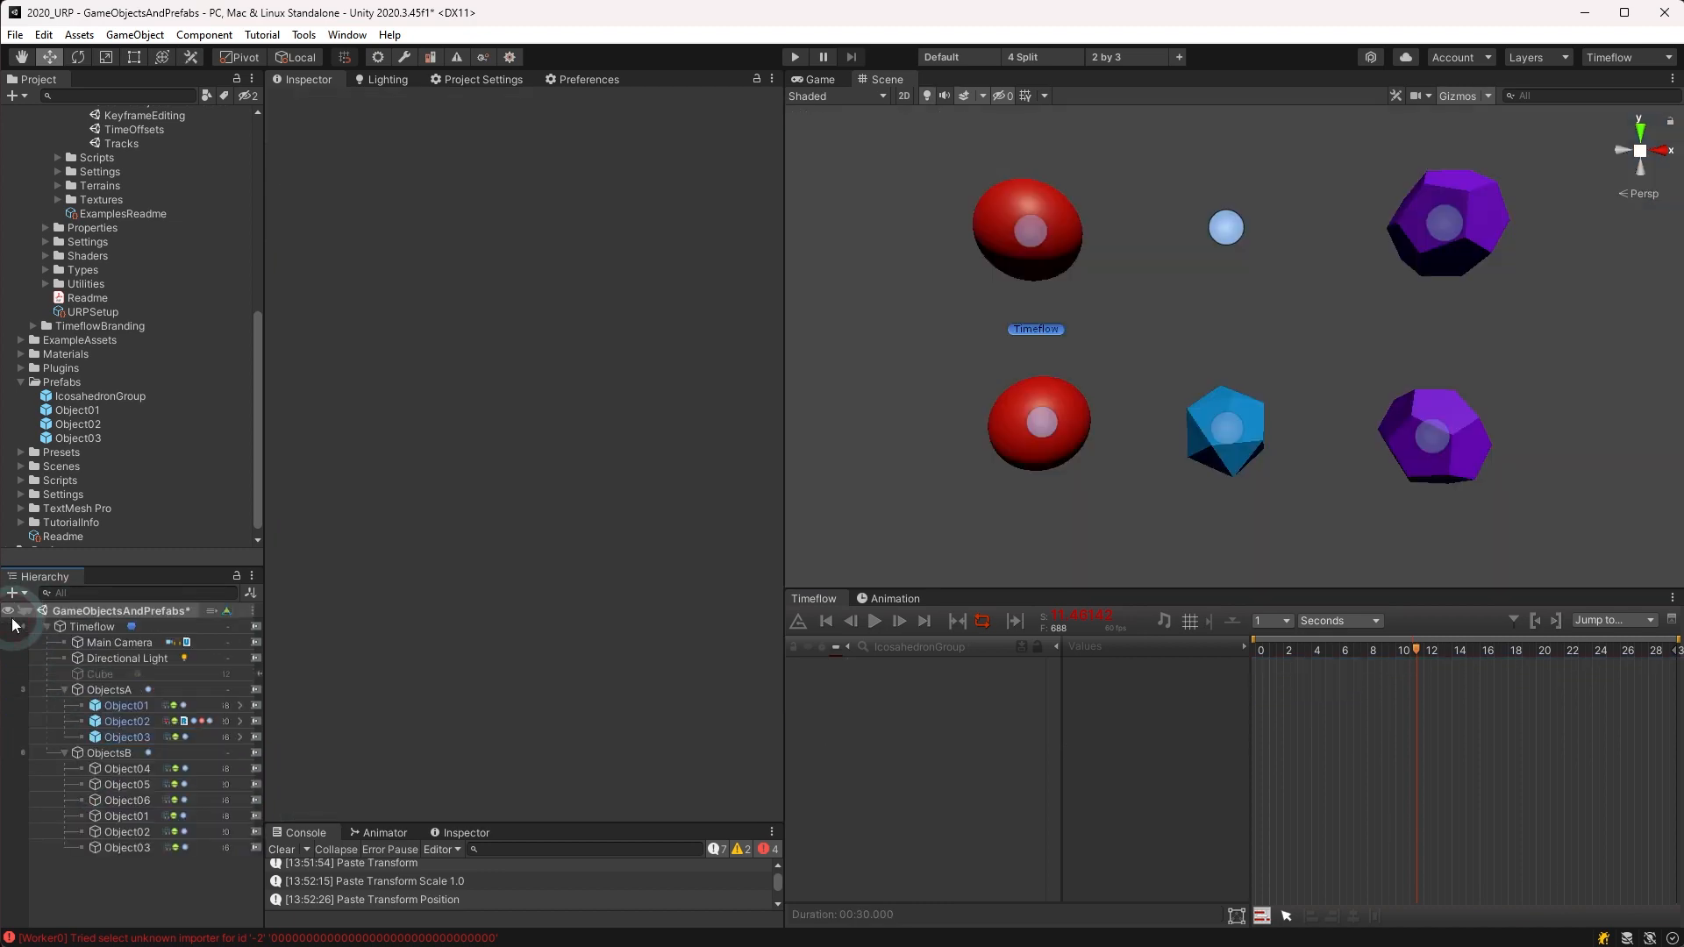